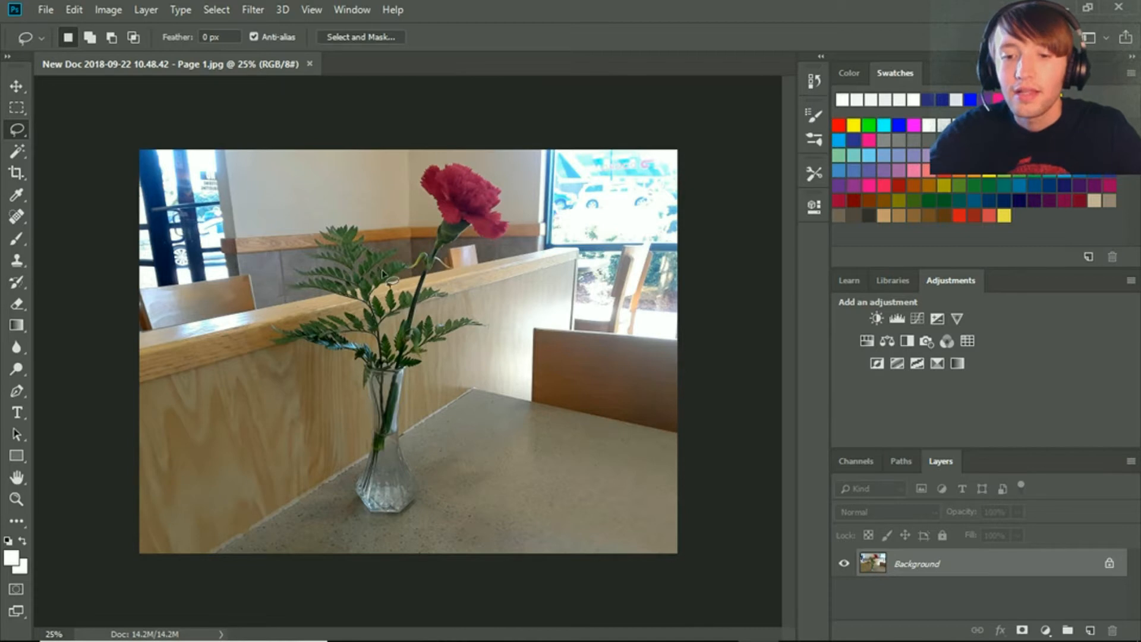
Step: Draw a freehand Lasso selection closely around the red carnation blossom, excluding the stem and leaves
{"action": "left_click", "coordinate": [472, 237]}
{"action": "left_click", "coordinate": [471, 236]}
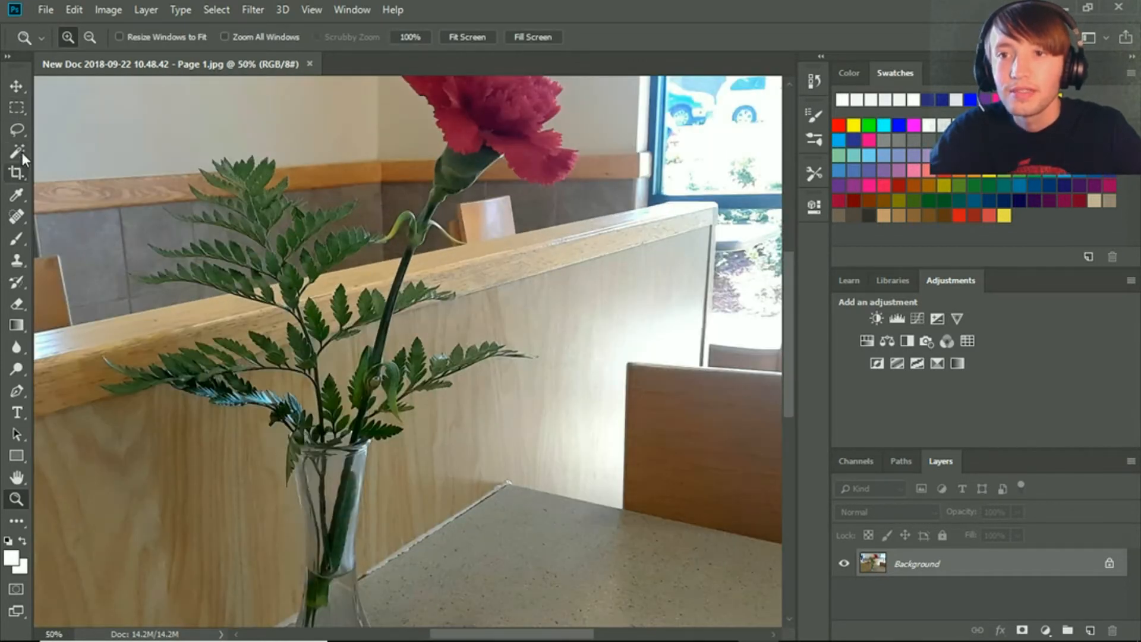
{"action": "left_click", "coordinate": [23, 133]}
{"action": "scroll", "coordinate": [466, 308], "scroll_direction": "up", "scroll_amount": 2}
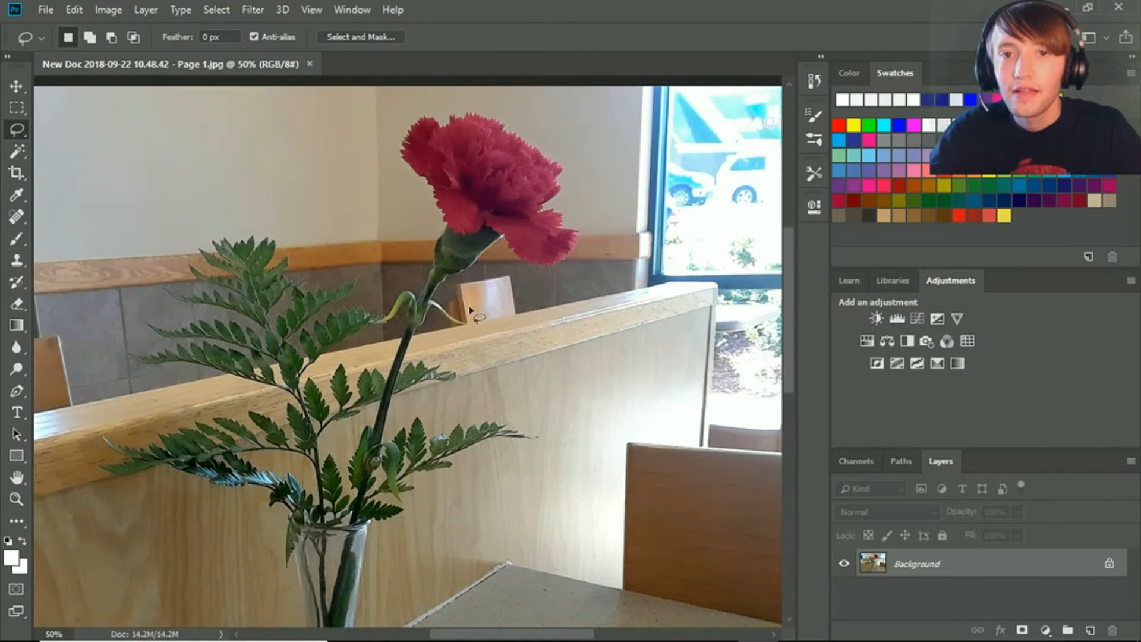
{"action": "mouse_move", "coordinate": [418, 117]}
{"action": "left_mouse_down"}
{"action": "mouse_move", "coordinate": [402, 118]}
{"action": "mouse_move", "coordinate": [398, 166]}
{"action": "mouse_move", "coordinate": [450, 242]}
{"action": "mouse_move", "coordinate": [493, 236]}
{"action": "mouse_move", "coordinate": [544, 270]}
{"action": "mouse_move", "coordinate": [572, 264]}
{"action": "mouse_move", "coordinate": [586, 234]}
{"action": "mouse_move", "coordinate": [562, 192]}
{"action": "mouse_move", "coordinate": [561, 159]}
{"action": "mouse_move", "coordinate": [498, 117]}
{"action": "mouse_move", "coordinate": [447, 113]}
{"action": "left_mouse_up"}
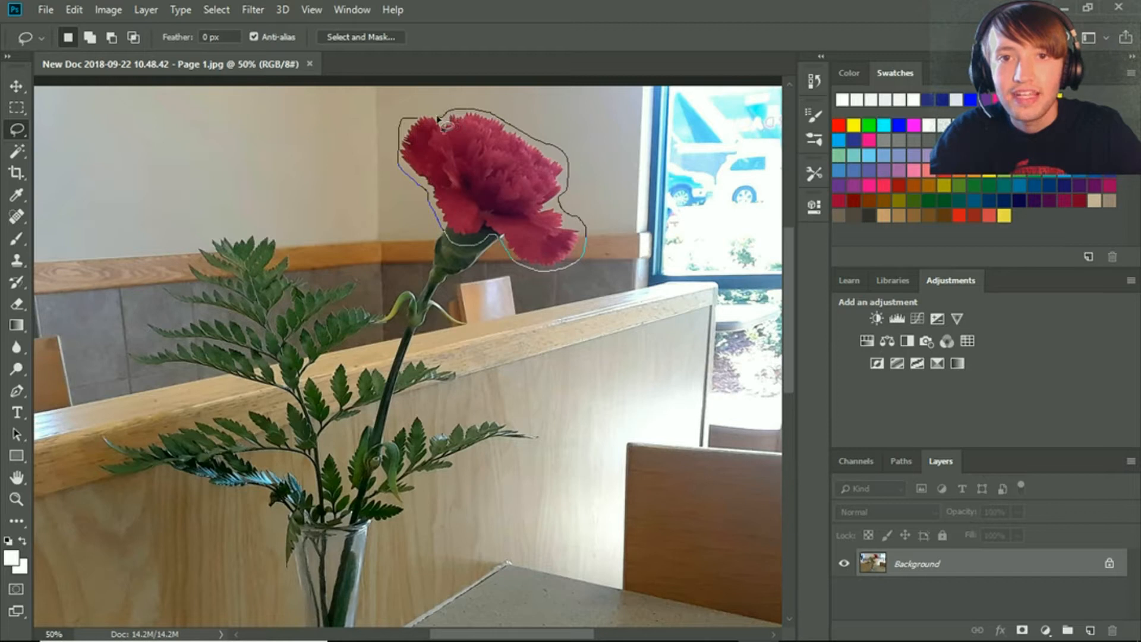
{"action": "left_click_drag", "start_coordinate": [424, 123], "coordinate": [420, 118]}
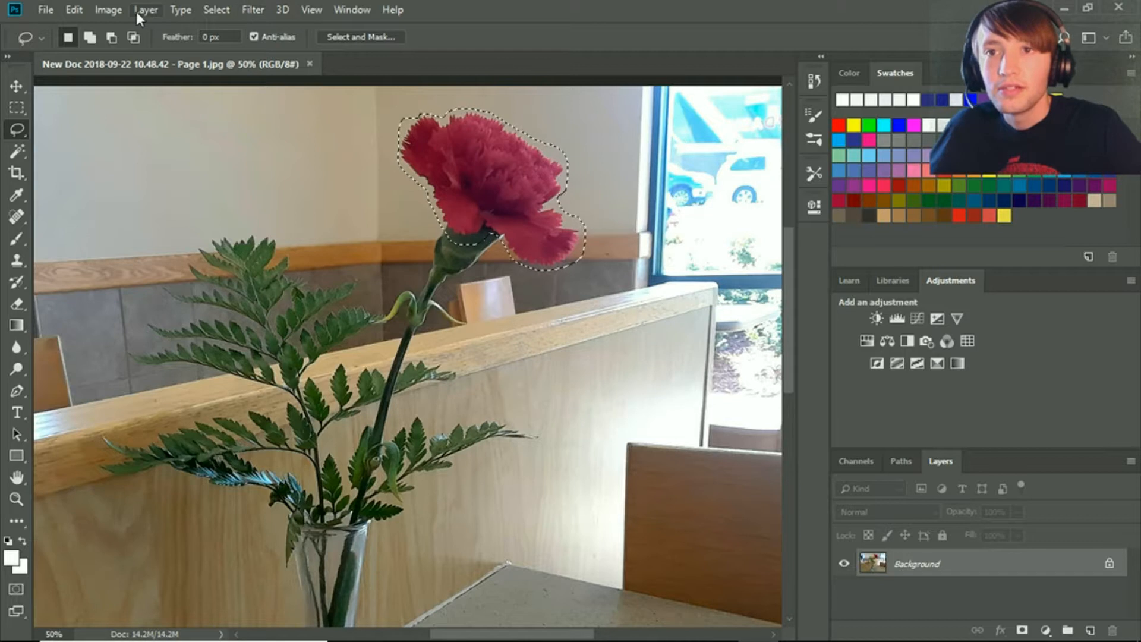
{"action": "left_click", "coordinate": [249, 10]}
{"action": "left_click", "coordinate": [480, 5]}
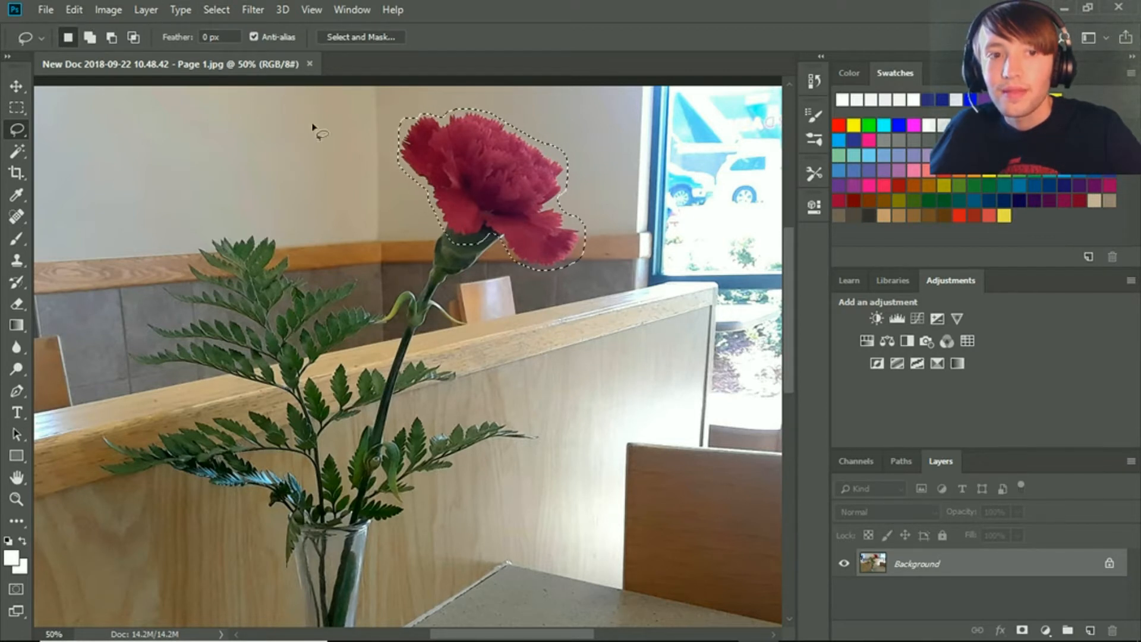
{"action": "left_click", "coordinate": [156, 9]}
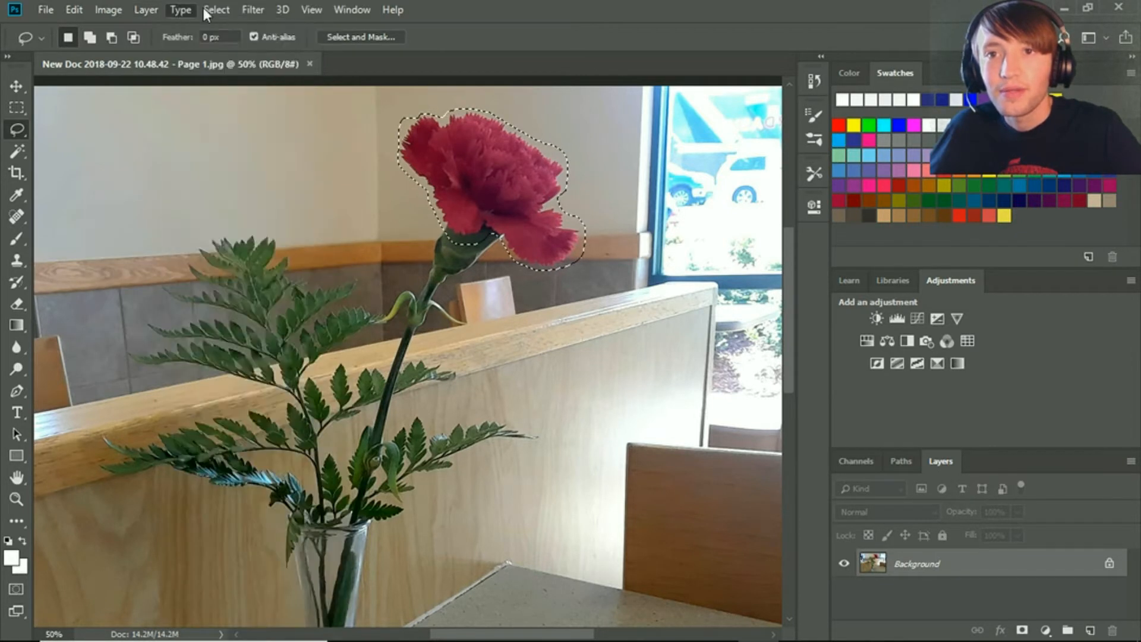
{"action": "mouse_move", "coordinate": [245, 10]}
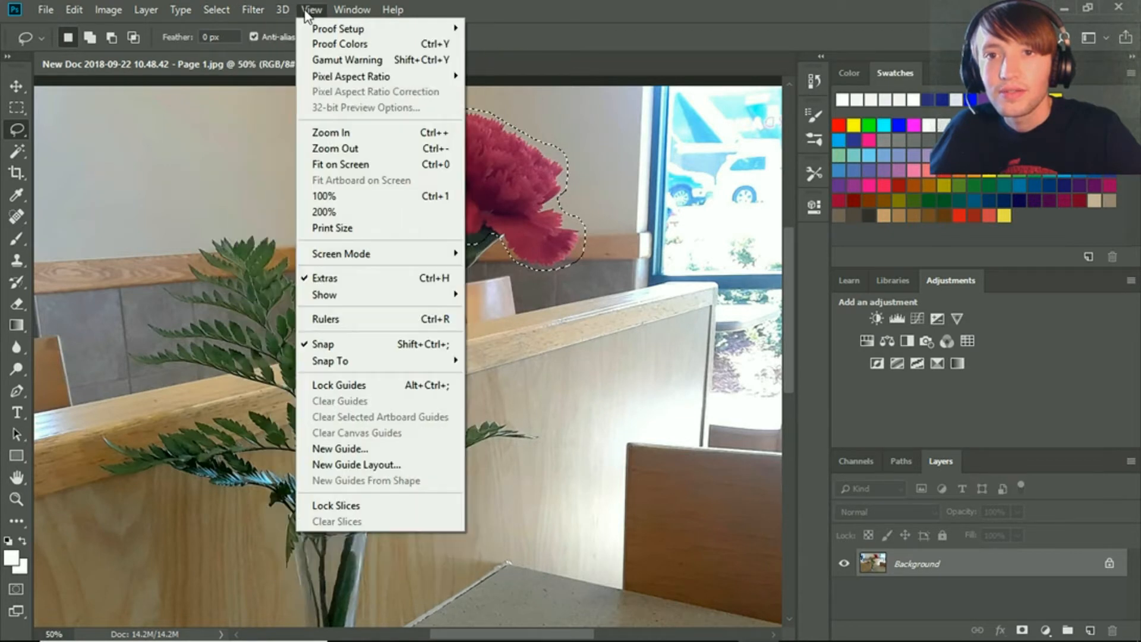
{"action": "key", "text": "Escape"}
{"action": "left_click", "coordinate": [348, 9]}
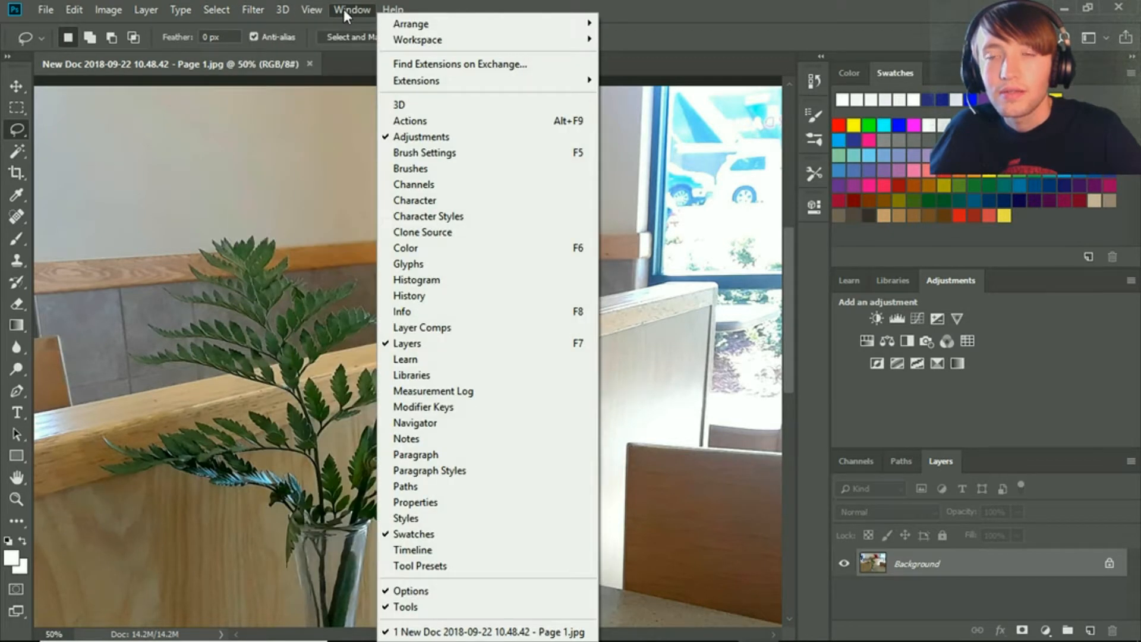
Step: Recolor the selected blossom purple with a Hue/Saturation adjustment, setting Hue to -36 and Saturation to +10
{"action": "mouse_move", "coordinate": [311, 9]}
{"action": "mouse_move", "coordinate": [110, 11]}
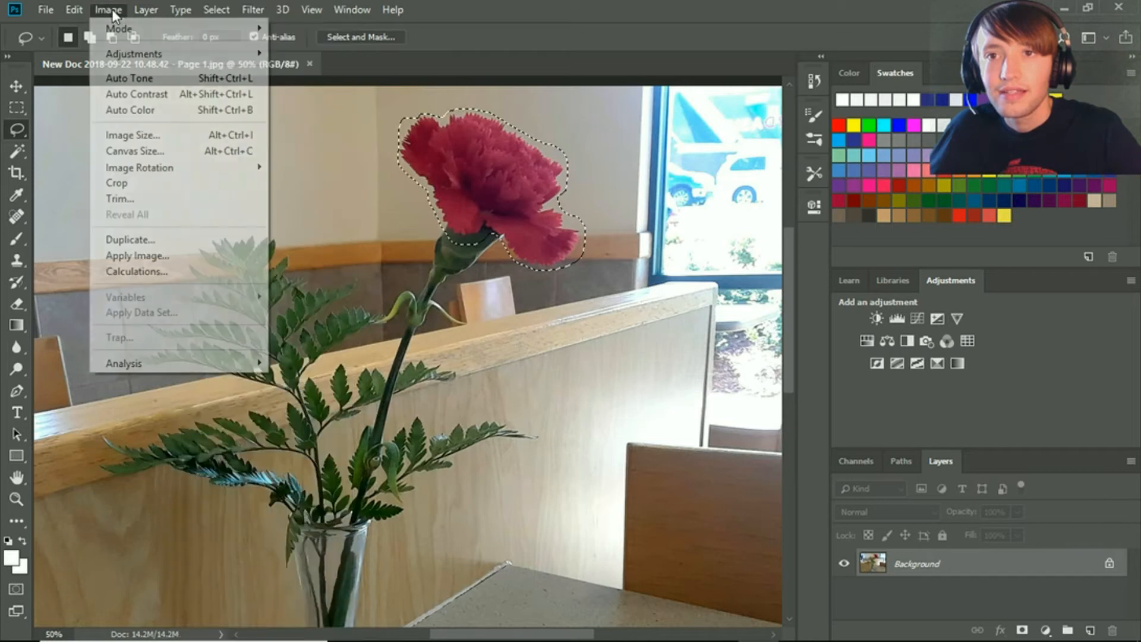
{"action": "mouse_move", "coordinate": [118, 53]}
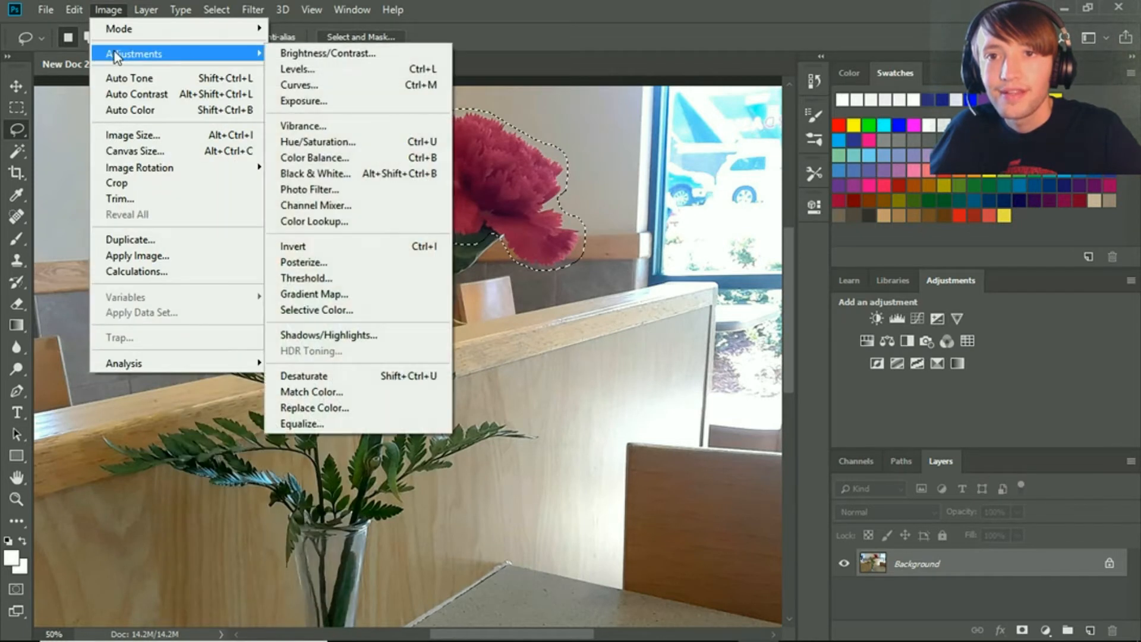
{"action": "left_click", "coordinate": [334, 142]}
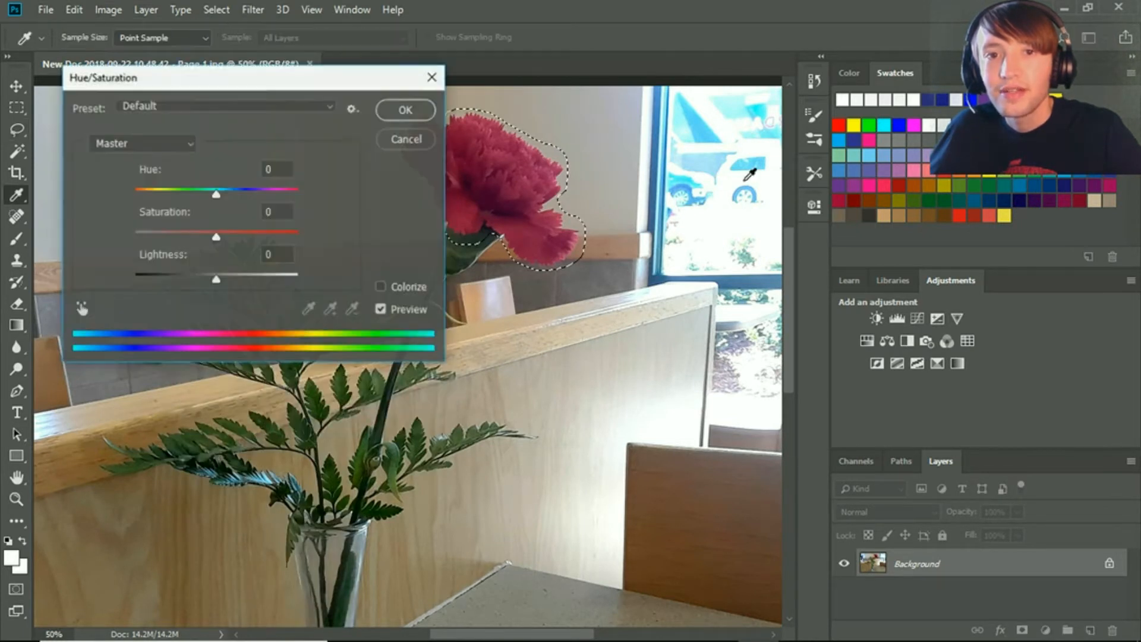
{"action": "left_click_drag", "start_coordinate": [215, 194], "coordinate": [226, 195]}
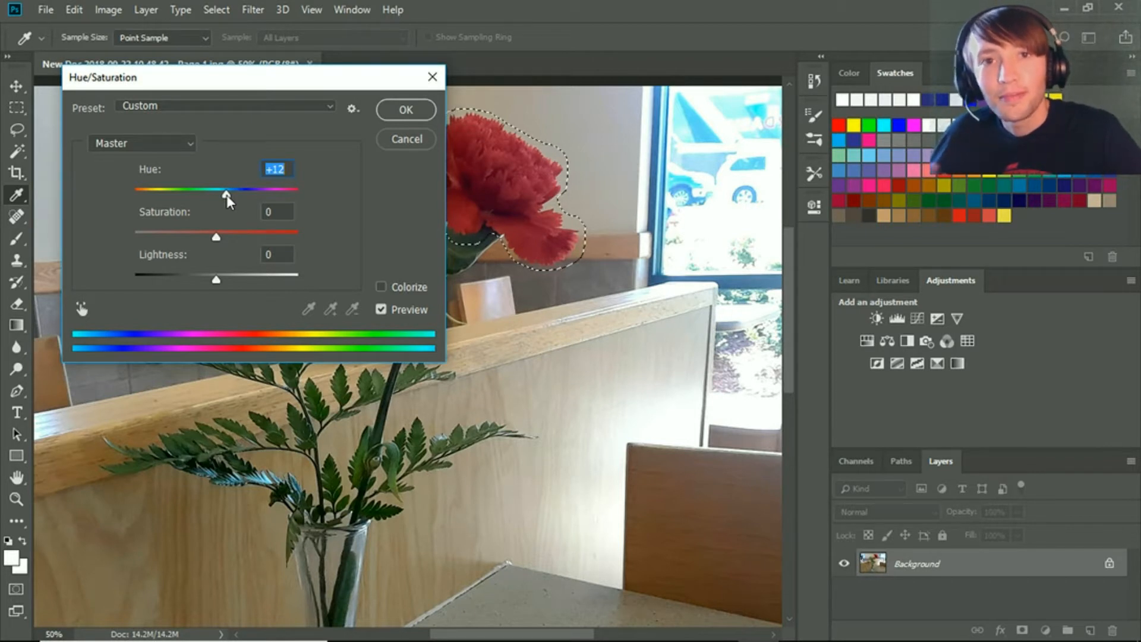
{"action": "left_click_drag", "start_coordinate": [226, 194], "coordinate": [233, 195]}
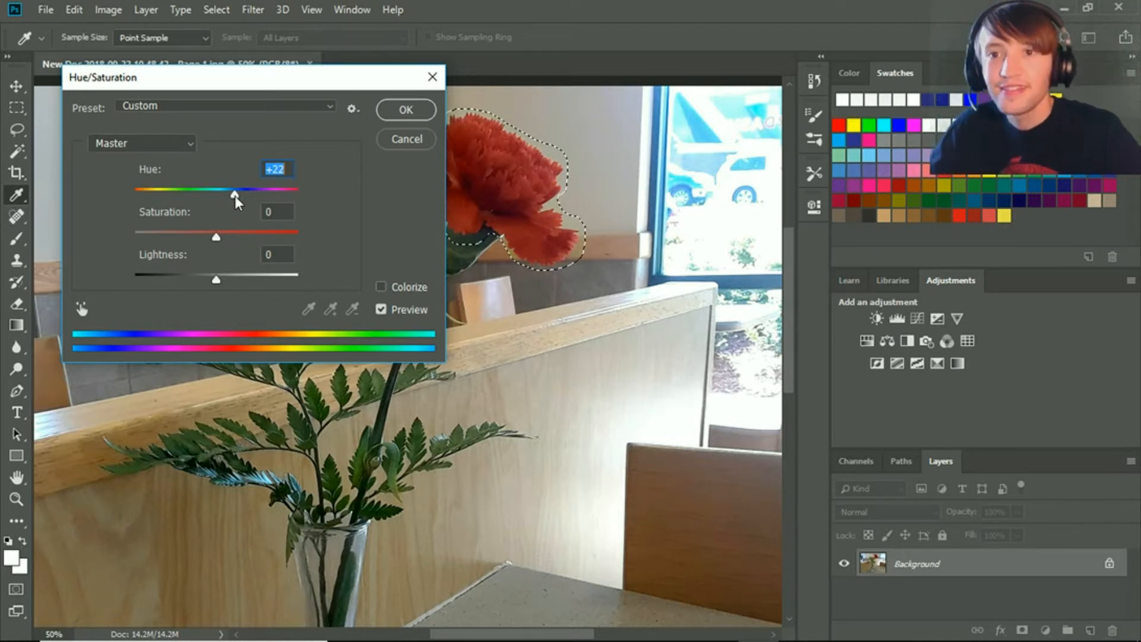
{"action": "left_click_drag", "start_coordinate": [235, 195], "coordinate": [187, 195]}
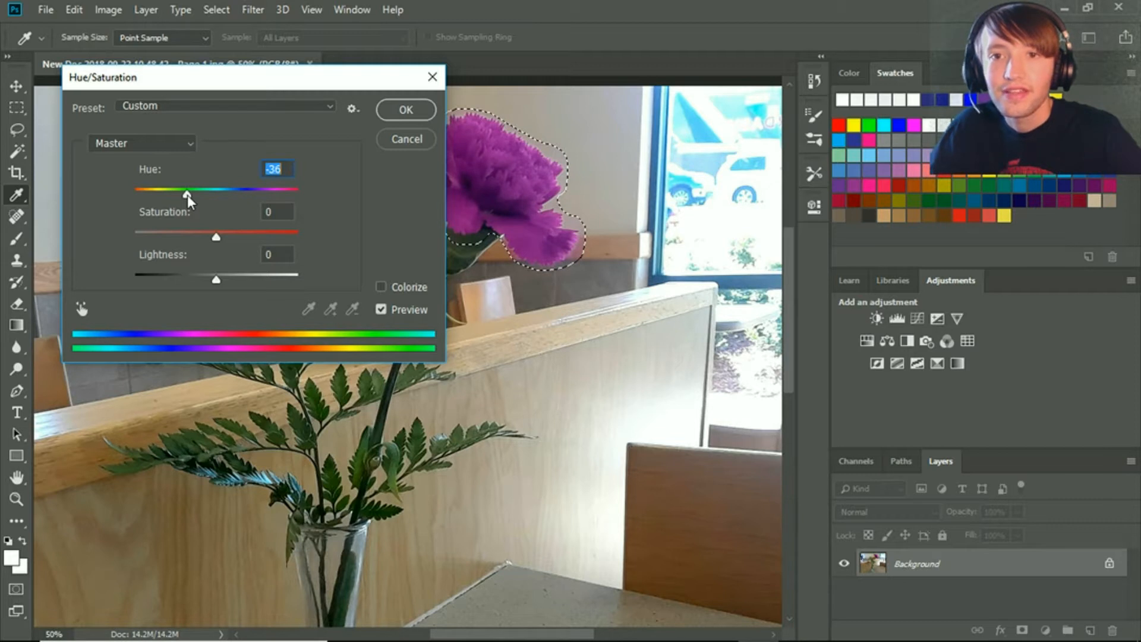
{"action": "left_click_drag", "start_coordinate": [187, 195], "coordinate": [189, 195]}
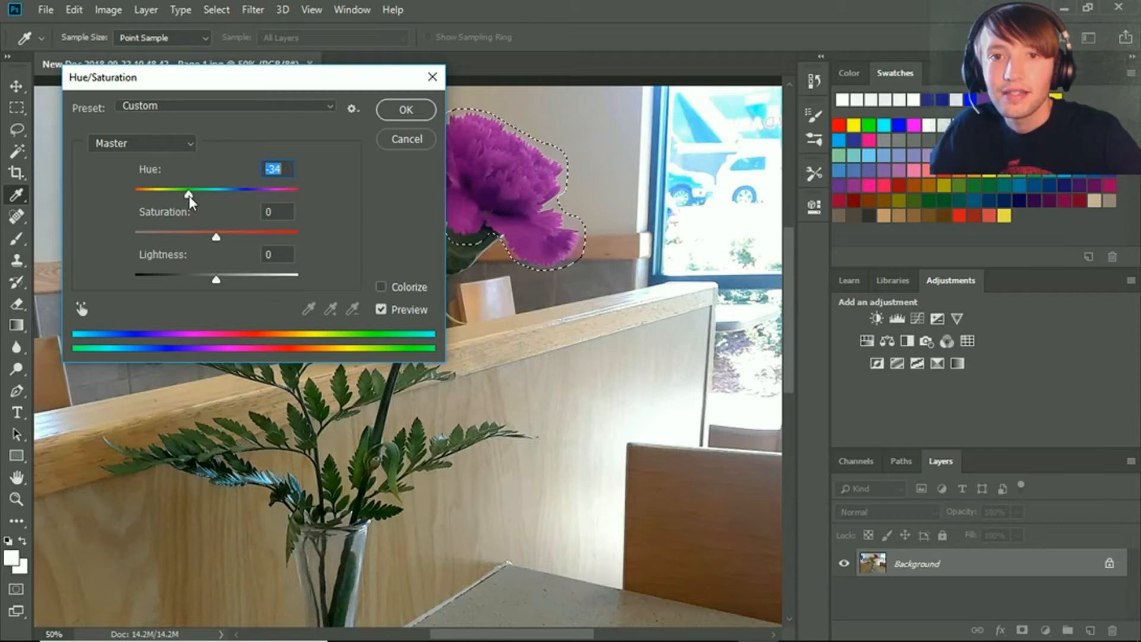
{"action": "mouse_move", "coordinate": [215, 233]}
{"action": "left_mouse_down"}
{"action": "mouse_move", "coordinate": [197, 234]}
{"action": "mouse_move", "coordinate": [225, 237]}
{"action": "left_mouse_up"}
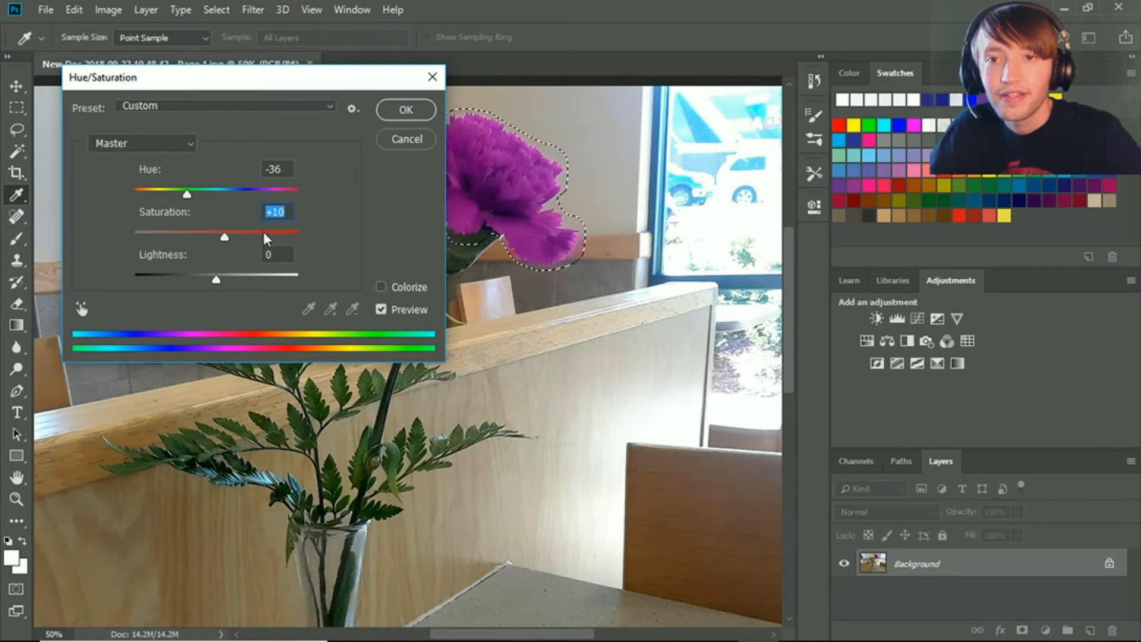
{"action": "left_click", "coordinate": [412, 109]}
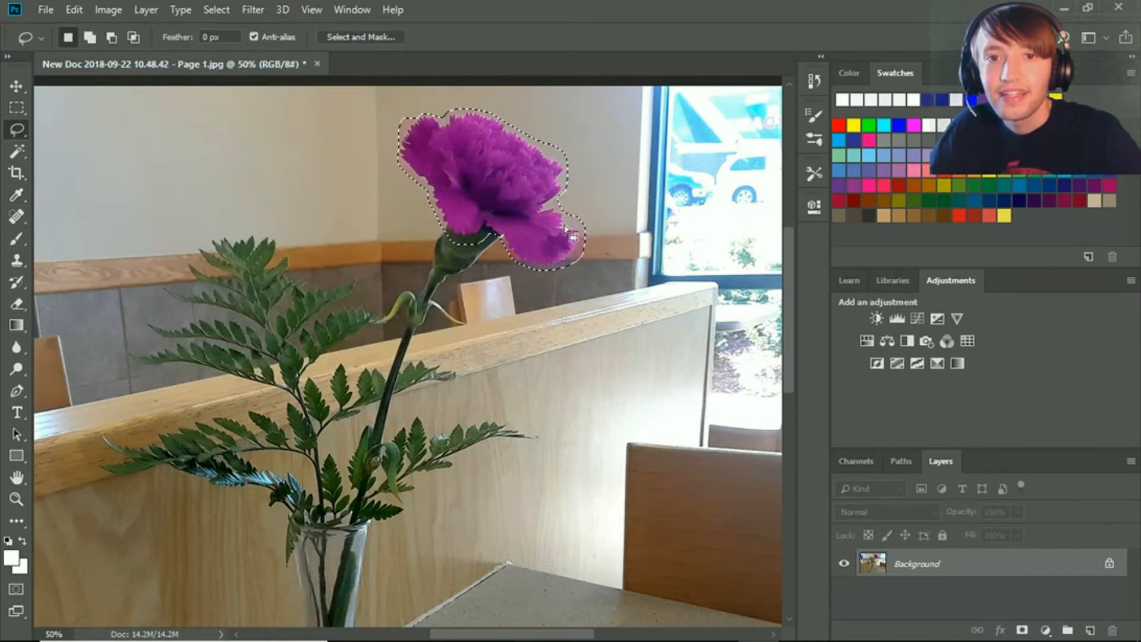
Step: Deselect the recolored blossom and switch to the Rectangular Marquee tool
{"action": "left_click", "coordinate": [16, 87]}
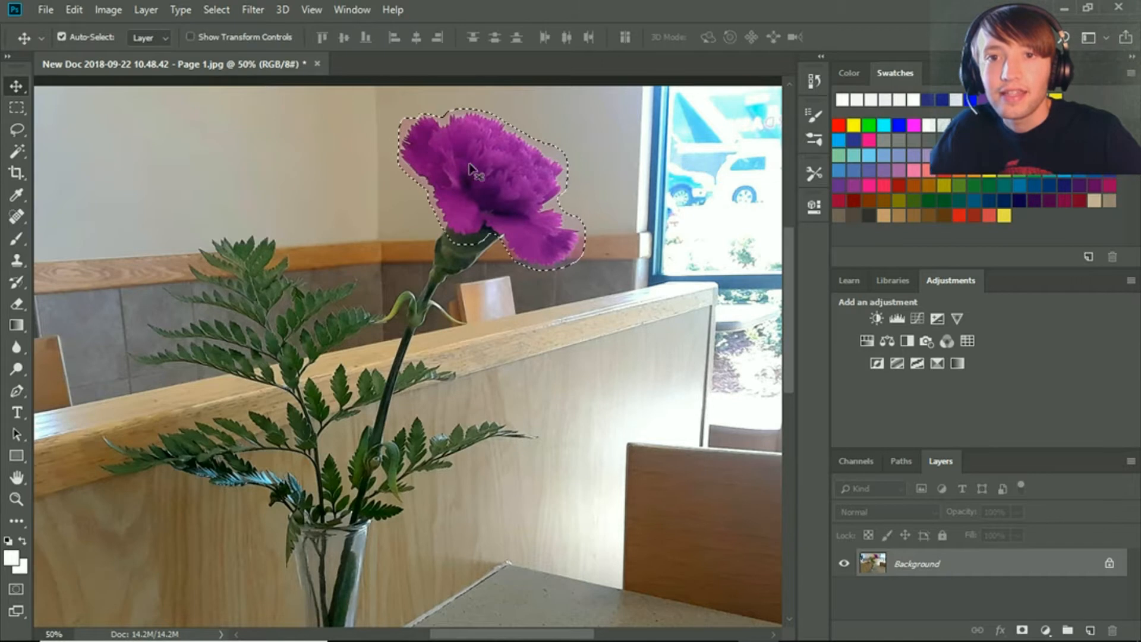
{"action": "left_click", "coordinate": [16, 107]}
{"action": "key", "text": "ctrl+d"}
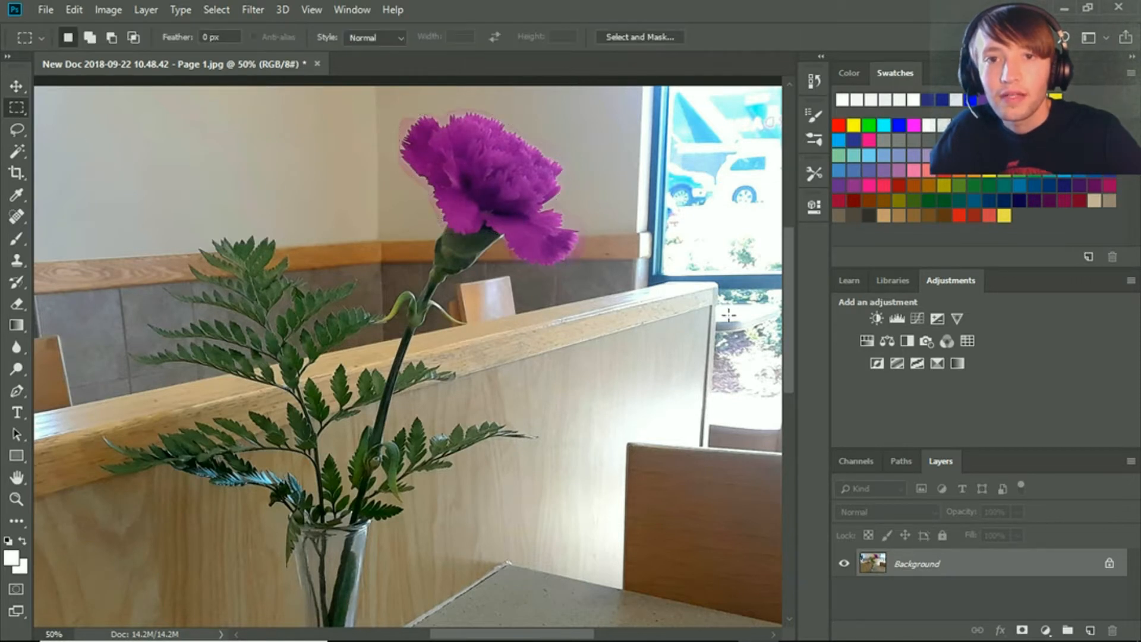
Step: Zoom out to 33.3% and examine the recolored blossom within the whole photo
{"action": "scroll", "coordinate": [729, 315], "scroll_direction": "up", "scroll_amount": 3}
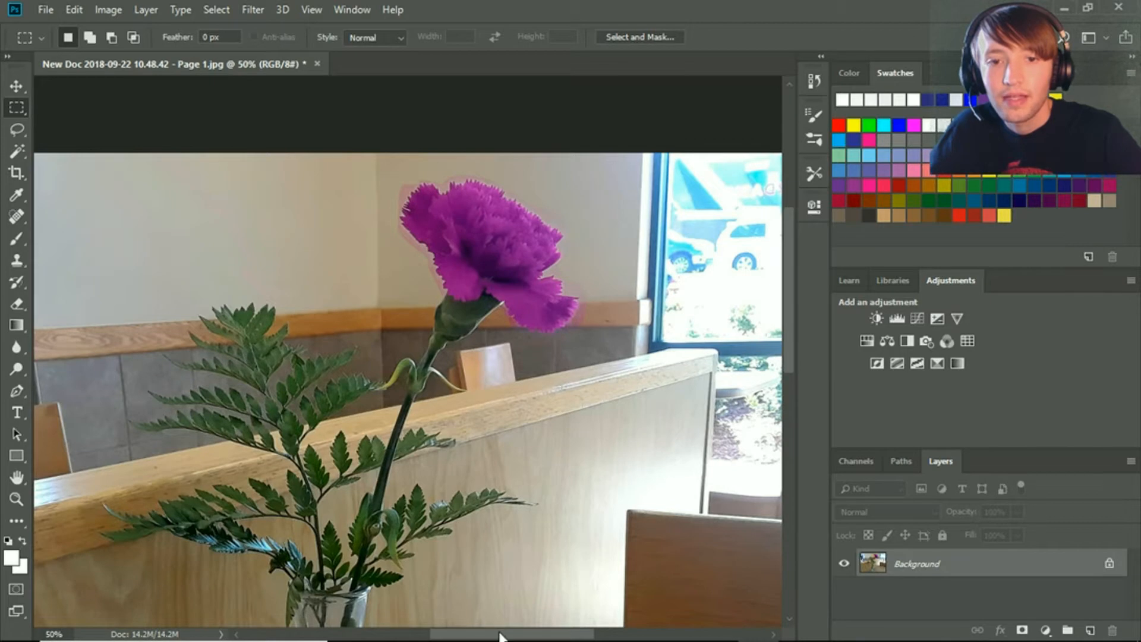
{"action": "left_click_drag", "start_coordinate": [497, 633], "coordinate": [523, 634]}
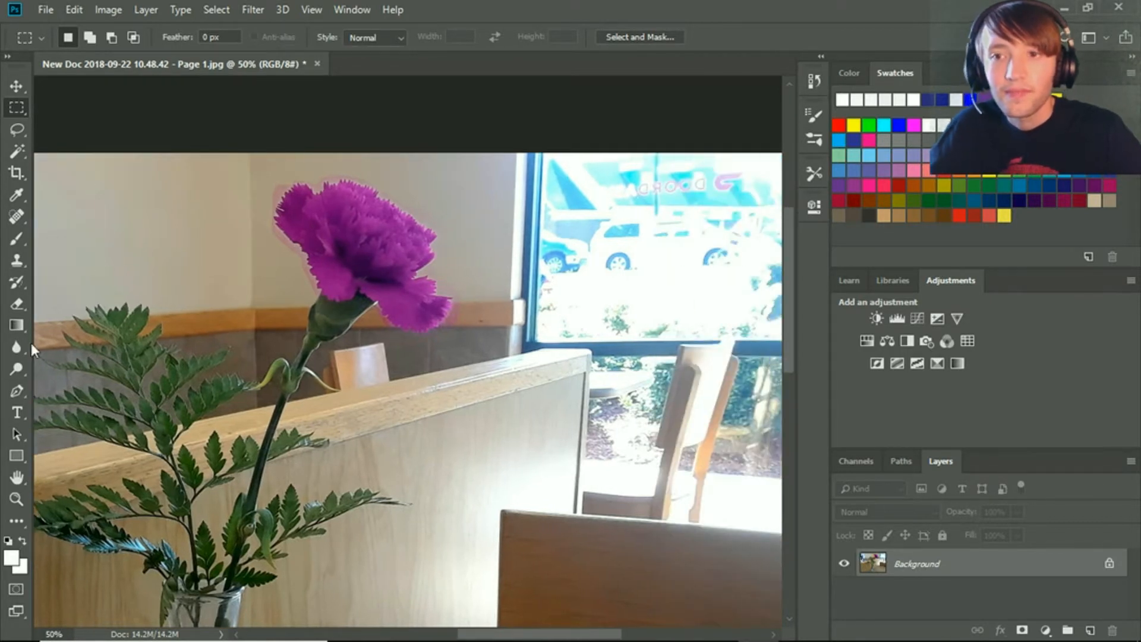
{"action": "left_click", "coordinate": [16, 499]}
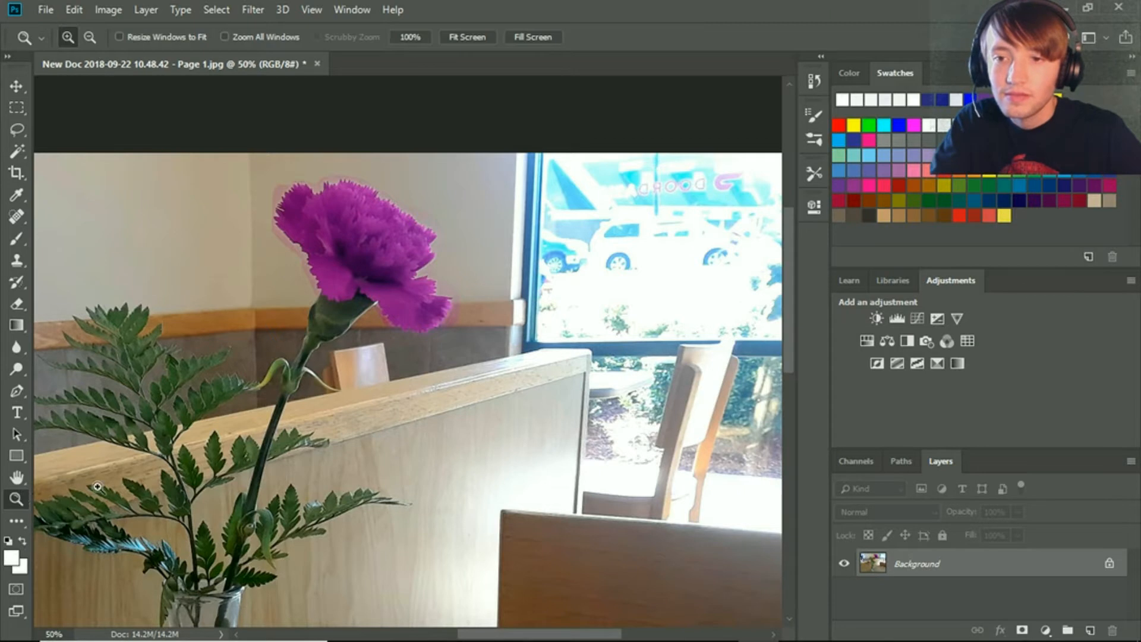
{"action": "left_click", "coordinate": [297, 425], "text": "alt"}
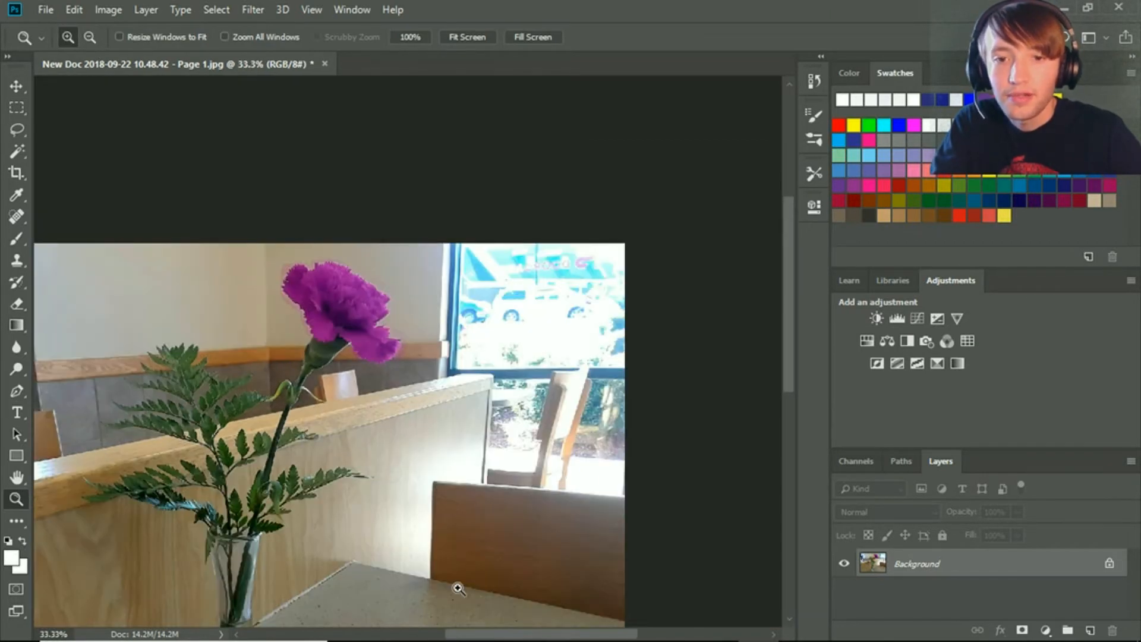
{"action": "scroll", "coordinate": [424, 485], "scroll_direction": "down", "scroll_amount": 2}
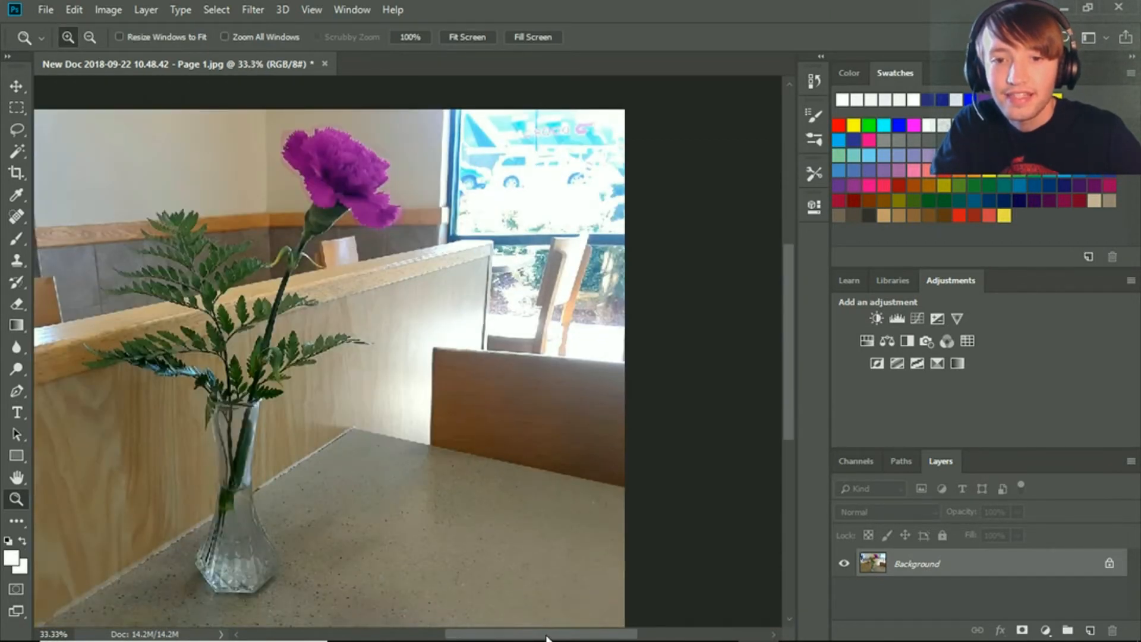
{"action": "left_click_drag", "start_coordinate": [547, 638], "coordinate": [506, 637]}
{"action": "scroll", "coordinate": [508, 462], "scroll_direction": "down", "scroll_amount": 2}
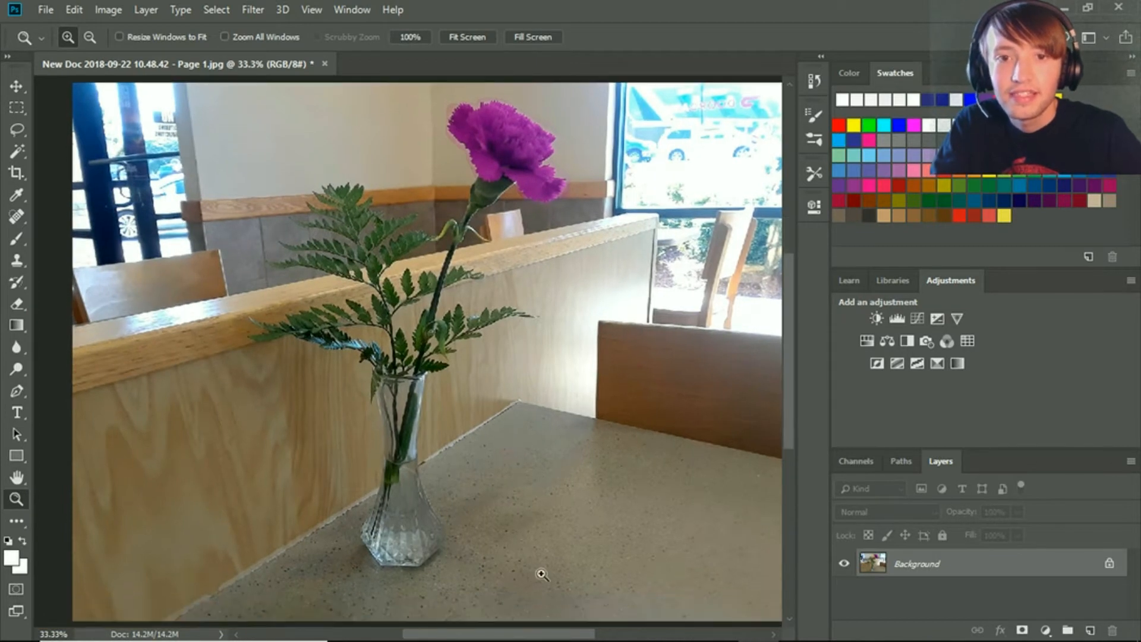
{"action": "left_click_drag", "start_coordinate": [558, 638], "coordinate": [561, 638]}
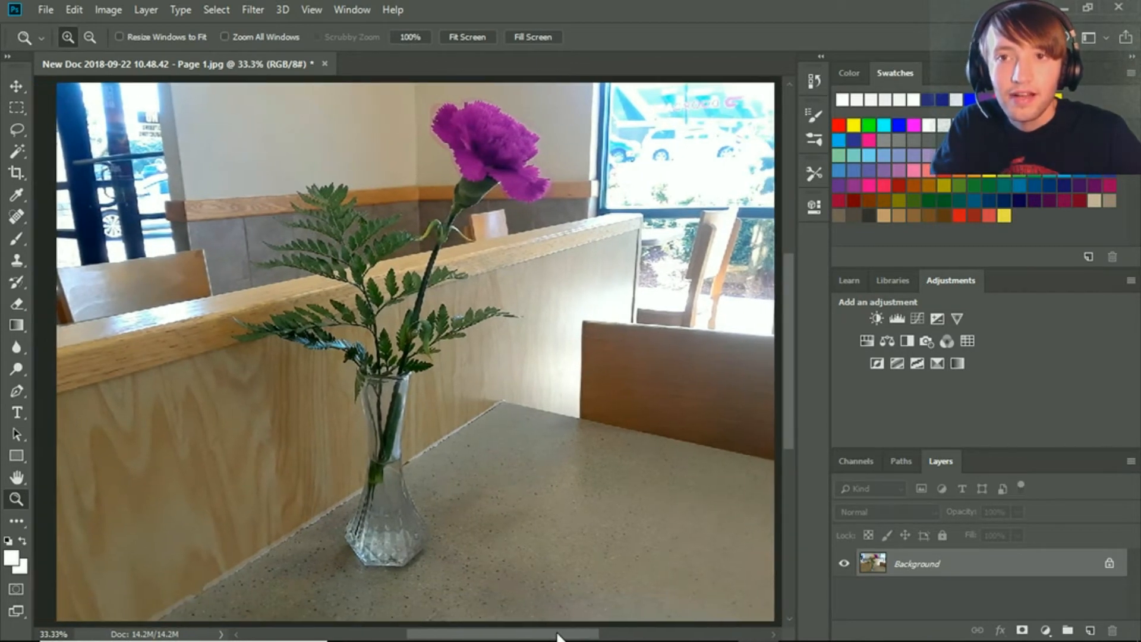
{"action": "scroll", "coordinate": [499, 407], "scroll_direction": "down", "scroll_amount": 1}
{"action": "scroll", "coordinate": [499, 407], "scroll_direction": "up", "scroll_amount": 1}
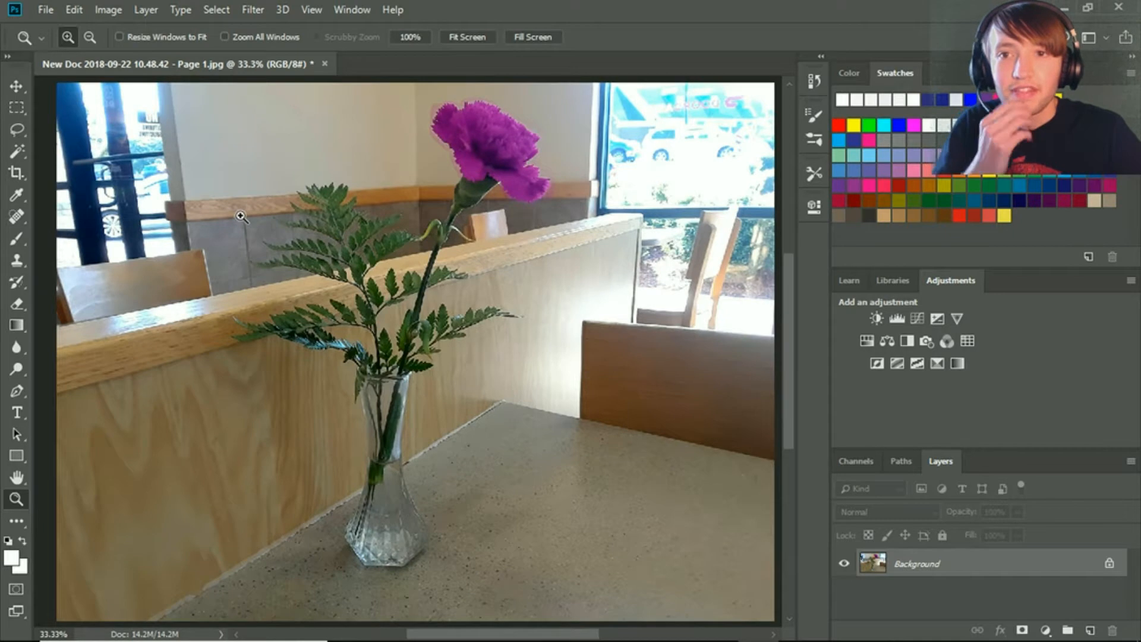
Step: Open the Select and Mask workspace for the flower photo
{"action": "left_click", "coordinate": [16, 86]}
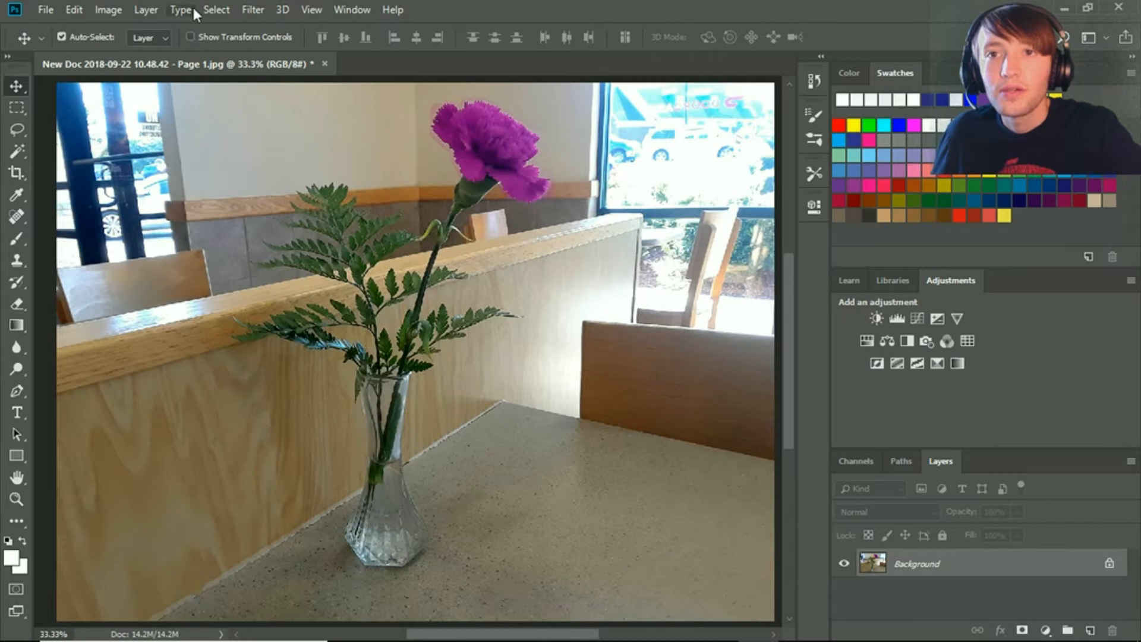
{"action": "left_click", "coordinate": [216, 9]}
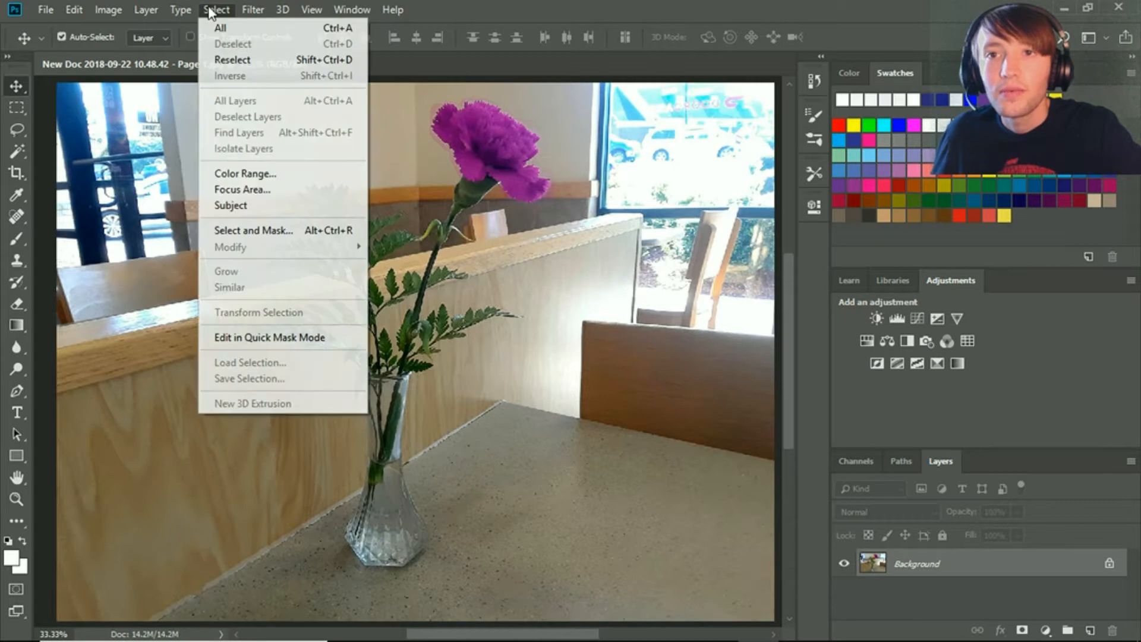
{"action": "left_click", "coordinate": [259, 231]}
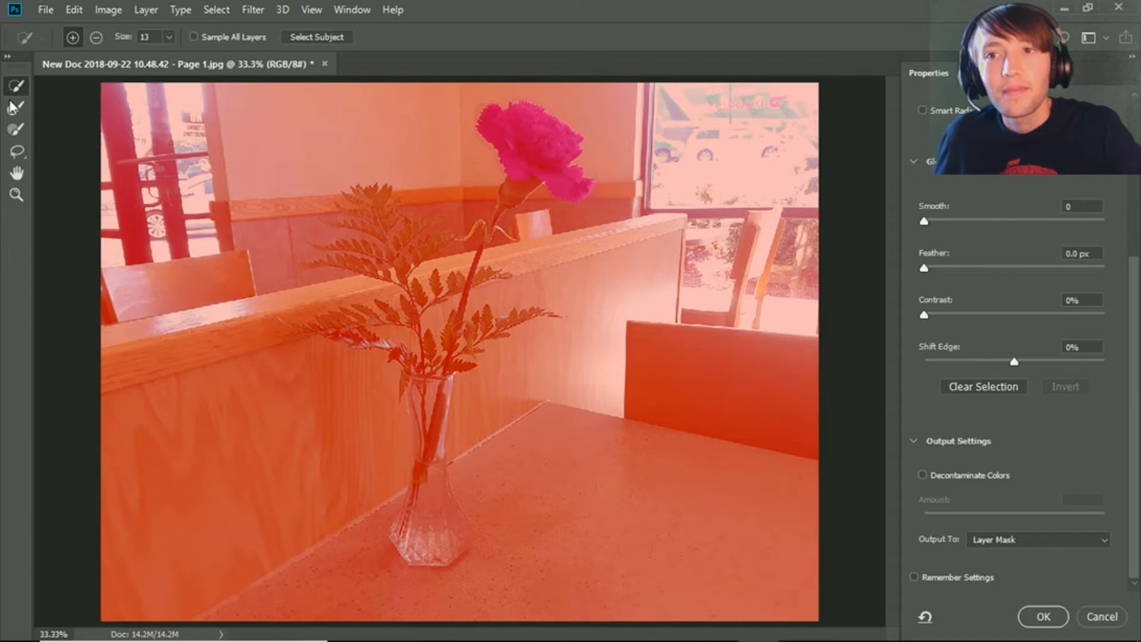
Step: Add the purple blossom, the stem and the glass vase to the selection with the Quick Selection tool
{"action": "left_click", "coordinate": [292, 182]}
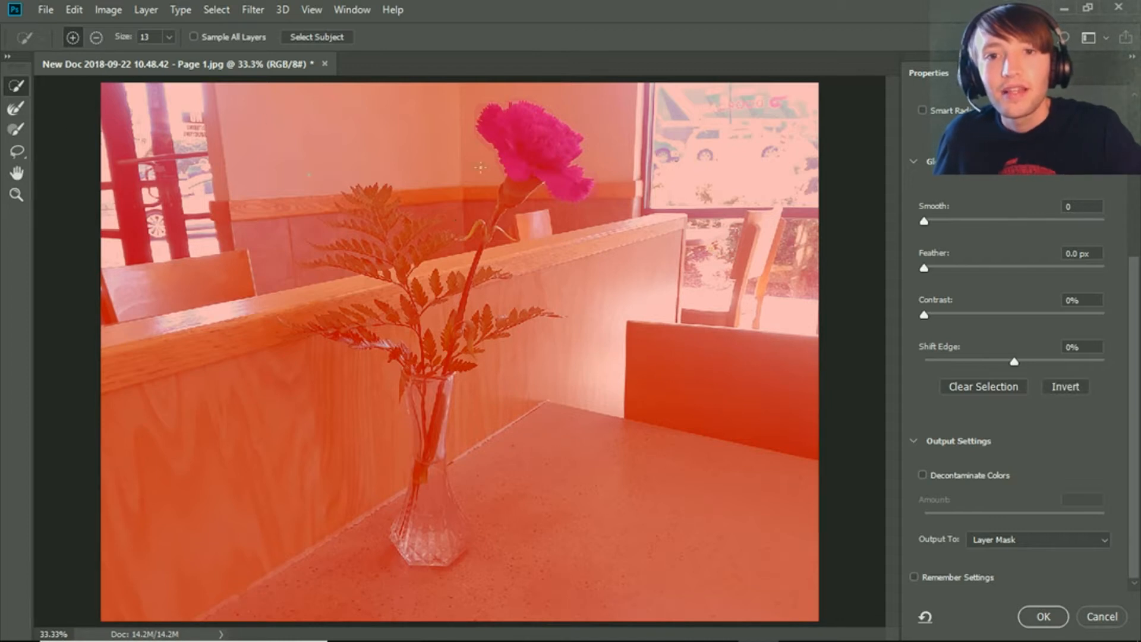
{"action": "mouse_move", "coordinate": [526, 159]}
{"action": "left_mouse_down"}
{"action": "mouse_move", "coordinate": [518, 190]}
{"action": "mouse_move", "coordinate": [548, 176]}
{"action": "left_mouse_up"}
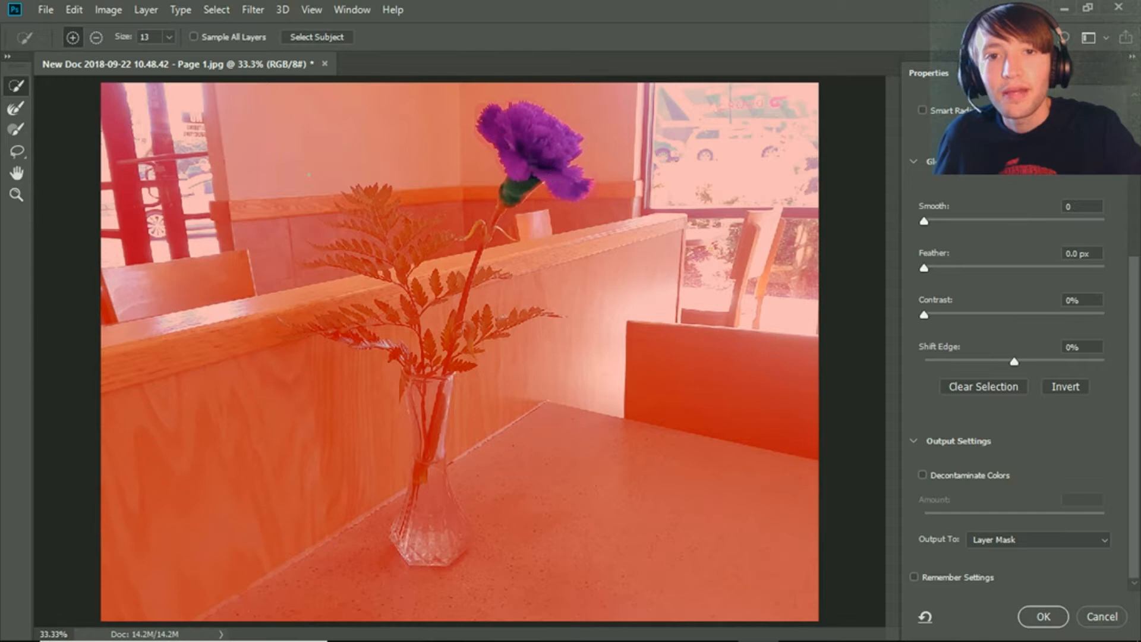
{"action": "mouse_move", "coordinate": [485, 237]}
{"action": "left_mouse_down"}
{"action": "mouse_move", "coordinate": [433, 451]}
{"action": "mouse_move", "coordinate": [437, 547]}
{"action": "mouse_move", "coordinate": [418, 553]}
{"action": "mouse_move", "coordinate": [463, 544]}
{"action": "mouse_move", "coordinate": [453, 512]}
{"action": "left_mouse_up"}
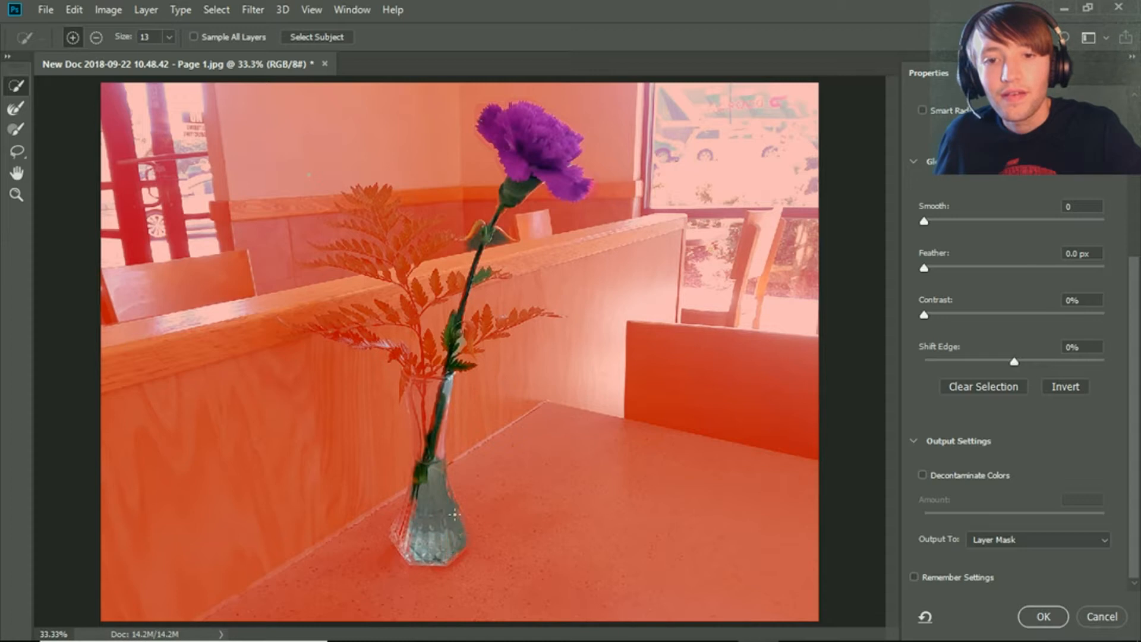
{"action": "left_click_drag", "start_coordinate": [402, 547], "coordinate": [417, 488]}
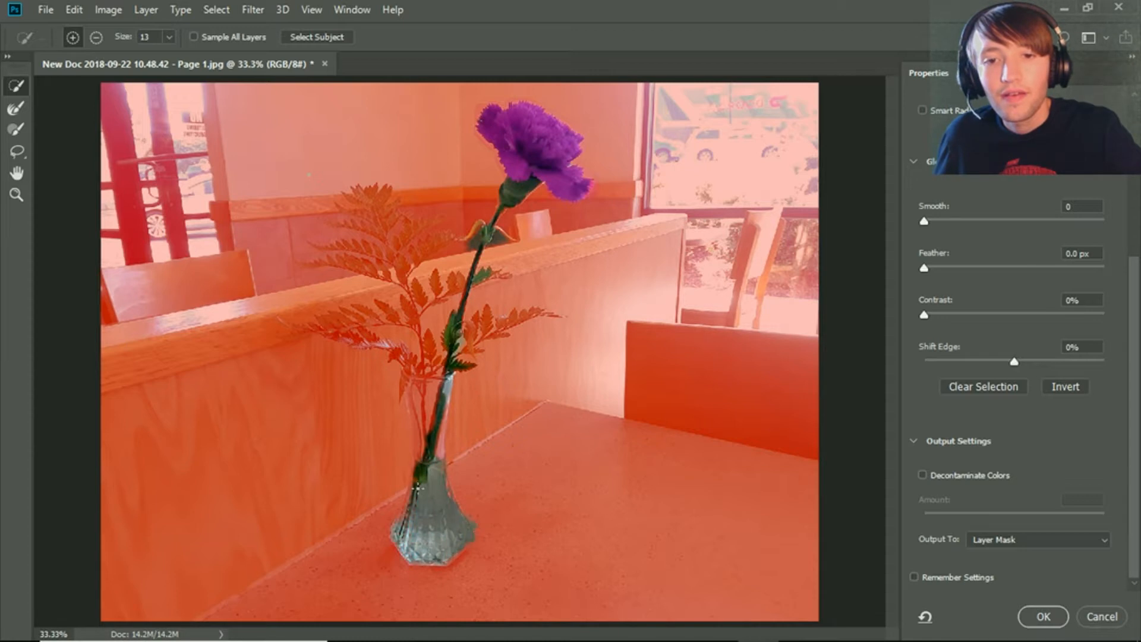
Step: Add the fern leaves on both sides of the stem to the selection
{"action": "mouse_move", "coordinate": [424, 430]}
{"action": "left_mouse_down"}
{"action": "mouse_move", "coordinate": [410, 303]}
{"action": "mouse_move", "coordinate": [389, 250]}
{"action": "mouse_move", "coordinate": [356, 229]}
{"action": "mouse_move", "coordinate": [364, 253]}
{"action": "left_mouse_up"}
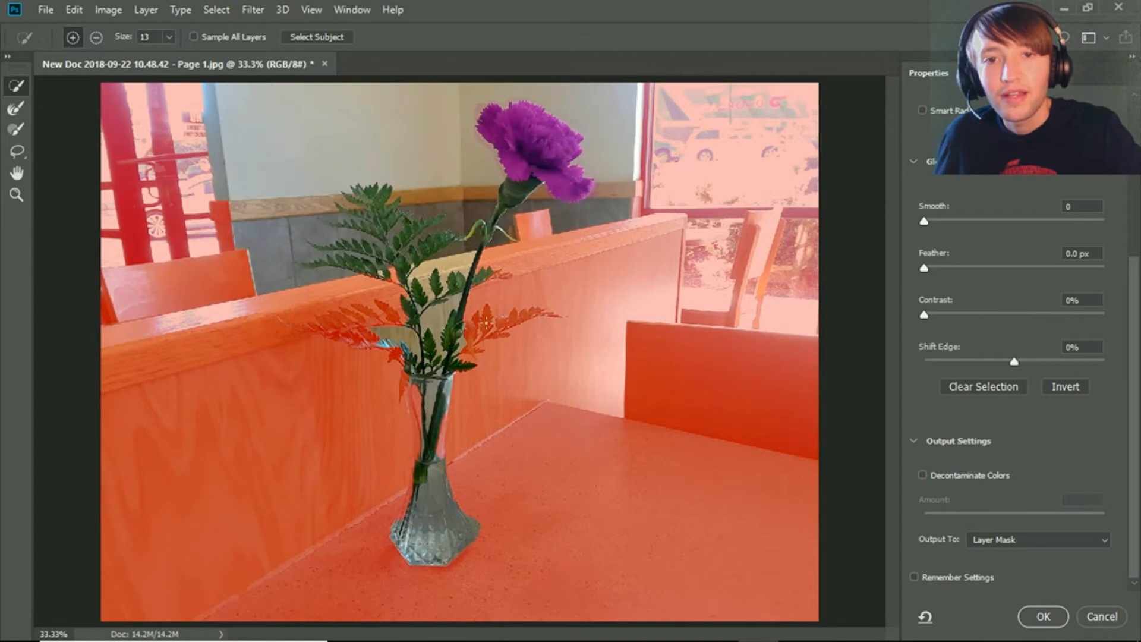
{"action": "mouse_move", "coordinate": [549, 313]}
{"action": "left_mouse_down"}
{"action": "mouse_move", "coordinate": [473, 319]}
{"action": "mouse_move", "coordinate": [467, 350]}
{"action": "left_mouse_up"}
{"action": "left_click", "coordinate": [560, 314]}
{"action": "mouse_move", "coordinate": [373, 338]}
{"action": "left_mouse_down"}
{"action": "mouse_move", "coordinate": [361, 334]}
{"action": "mouse_move", "coordinate": [387, 307]}
{"action": "mouse_move", "coordinate": [291, 333]}
{"action": "left_mouse_up"}
{"action": "left_click", "coordinate": [395, 356]}
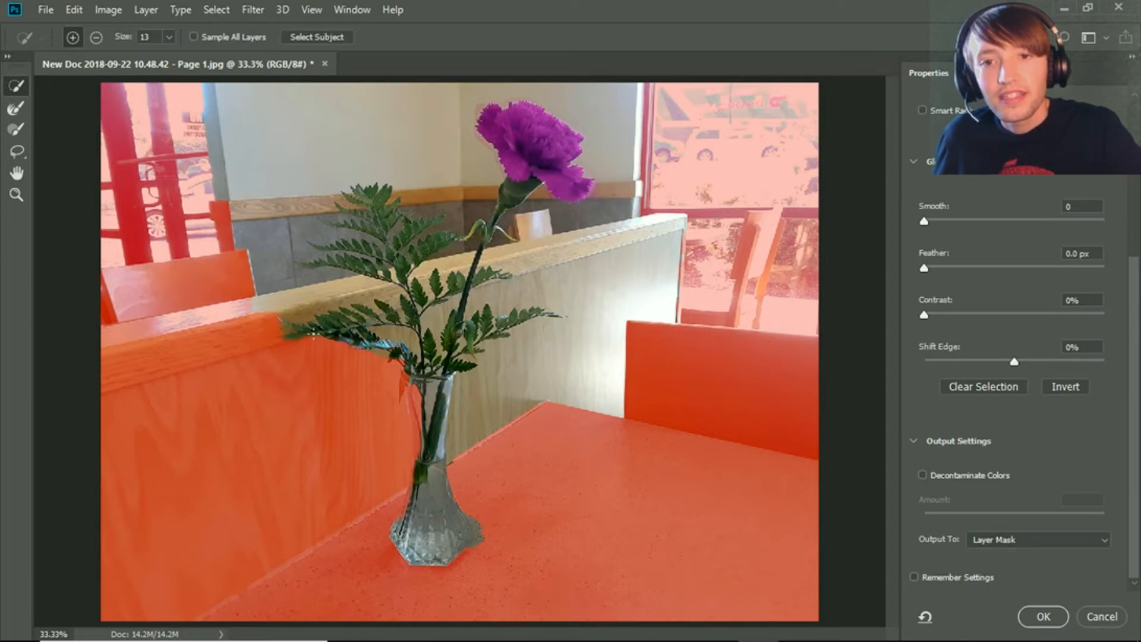
Step: Subtract the wall behind the upper fern and the gap beside the stem from the selection
{"action": "left_click", "coordinate": [95, 37]}
{"action": "mouse_move", "coordinate": [405, 138]}
{"action": "left_mouse_down"}
{"action": "mouse_move", "coordinate": [301, 122]}
{"action": "mouse_move", "coordinate": [291, 217]}
{"action": "mouse_move", "coordinate": [346, 220]}
{"action": "left_mouse_up"}
{"action": "mouse_move", "coordinate": [463, 173]}
{"action": "left_mouse_down"}
{"action": "mouse_move", "coordinate": [470, 210]}
{"action": "mouse_move", "coordinate": [438, 206]}
{"action": "left_mouse_up"}
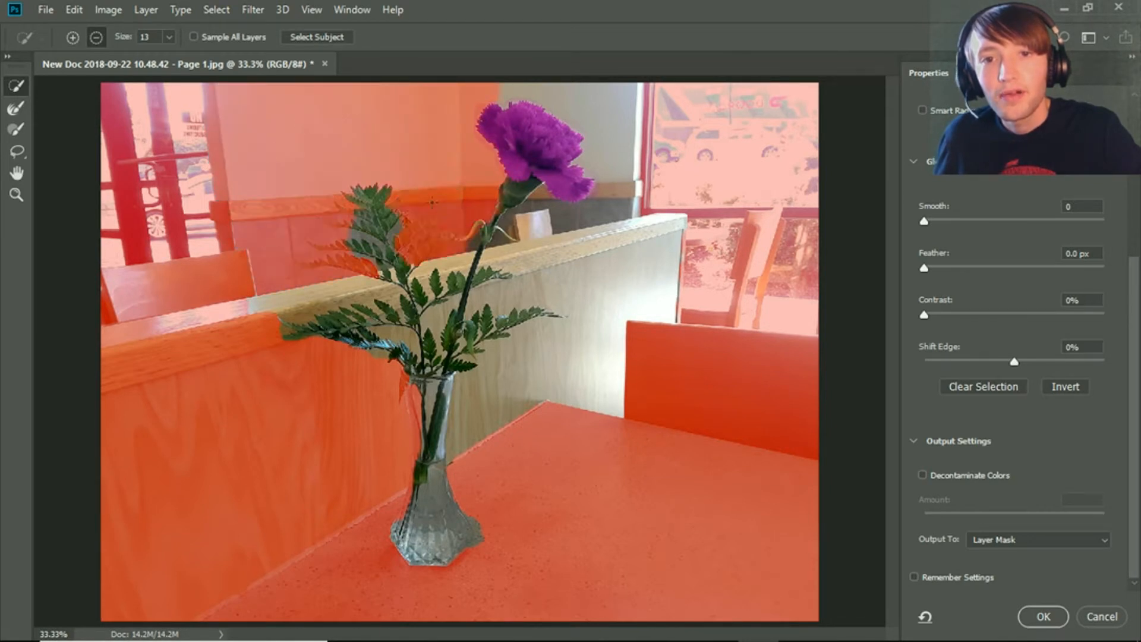
{"action": "left_click", "coordinate": [458, 260]}
{"action": "left_click_drag", "start_coordinate": [441, 325], "coordinate": [440, 313]}
Step: Add the tabletop and lower partition to the selection, and subtract the background around the blossom and upper fern
{"action": "left_click", "coordinate": [72, 37]}
{"action": "mouse_move", "coordinate": [311, 494]}
{"action": "left_mouse_down"}
{"action": "mouse_move", "coordinate": [321, 536]}
{"action": "mouse_move", "coordinate": [348, 553]}
{"action": "left_mouse_up"}
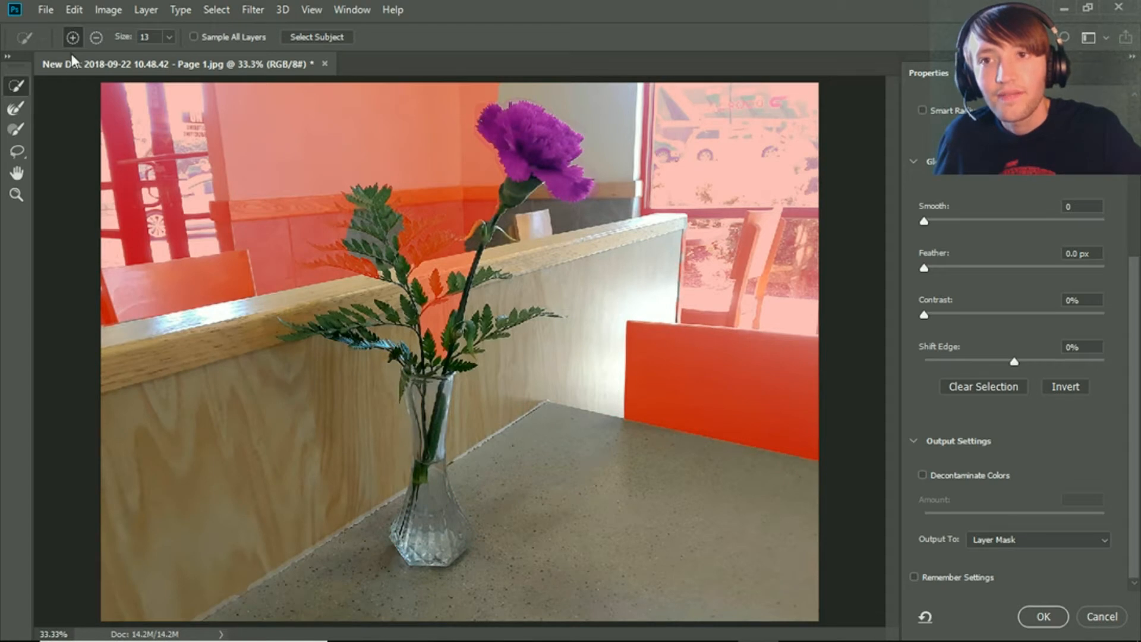
{"action": "mouse_move", "coordinate": [657, 294]}
{"action": "left_mouse_down"}
{"action": "mouse_move", "coordinate": [622, 265]}
{"action": "mouse_move", "coordinate": [608, 179]}
{"action": "left_mouse_up"}
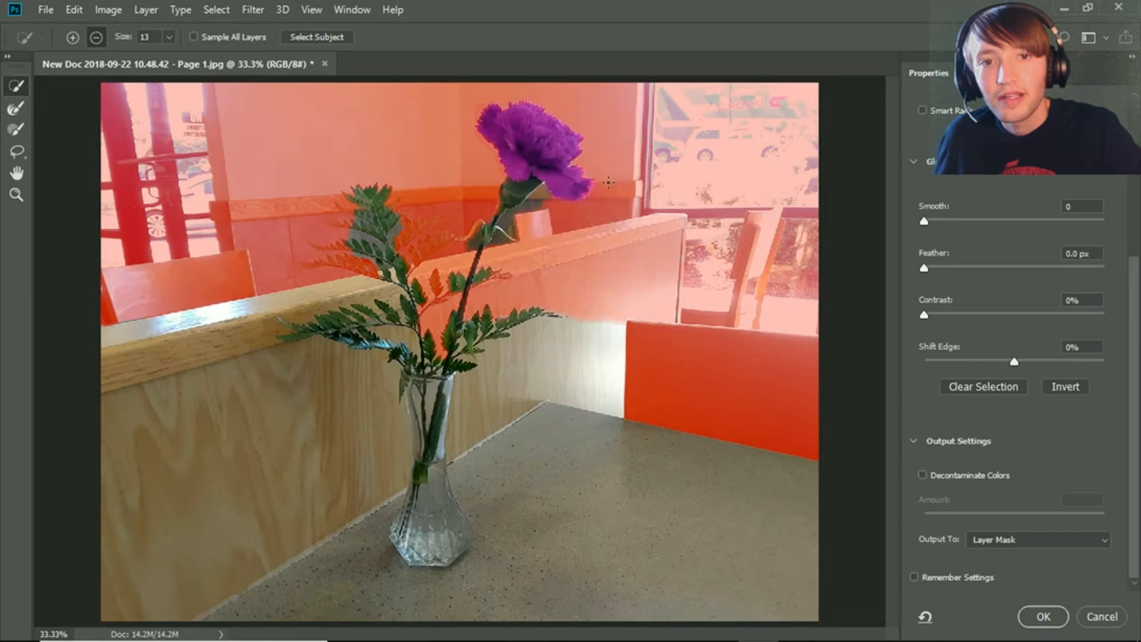
{"action": "left_click_drag", "start_coordinate": [610, 287], "coordinate": [602, 397]}
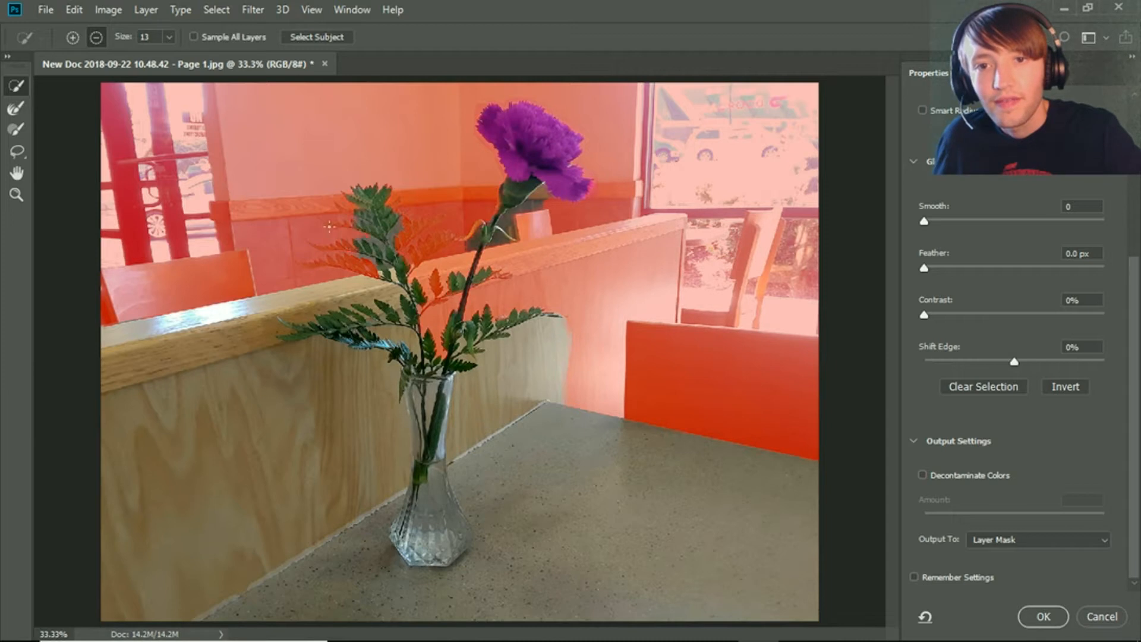
{"action": "mouse_move", "coordinate": [347, 231]}
{"action": "left_mouse_down"}
{"action": "mouse_move", "coordinate": [406, 244]}
{"action": "mouse_move", "coordinate": [340, 211]}
{"action": "mouse_move", "coordinate": [381, 182]}
{"action": "mouse_move", "coordinate": [342, 205]}
{"action": "left_mouse_up"}
{"action": "left_click_drag", "start_coordinate": [401, 275], "coordinate": [410, 280]}
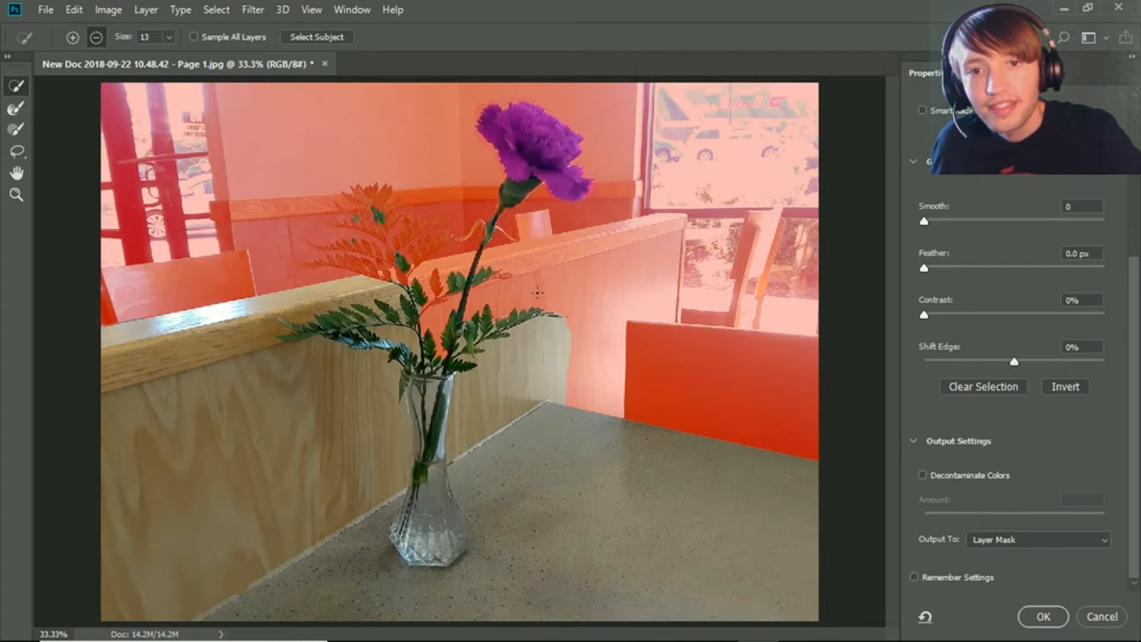
Step: Zoom to 66.7% on the fern and paint over its upper leaves with the Refine Edge Brush
{"action": "left_click", "coordinate": [22, 115]}
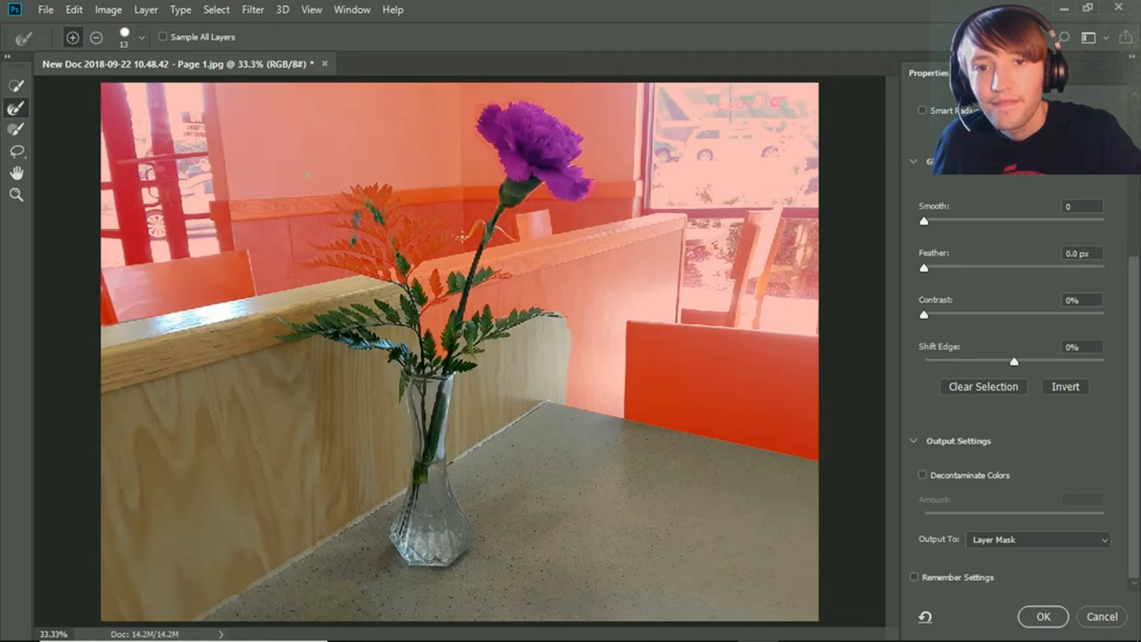
{"action": "key", "text": "z"}
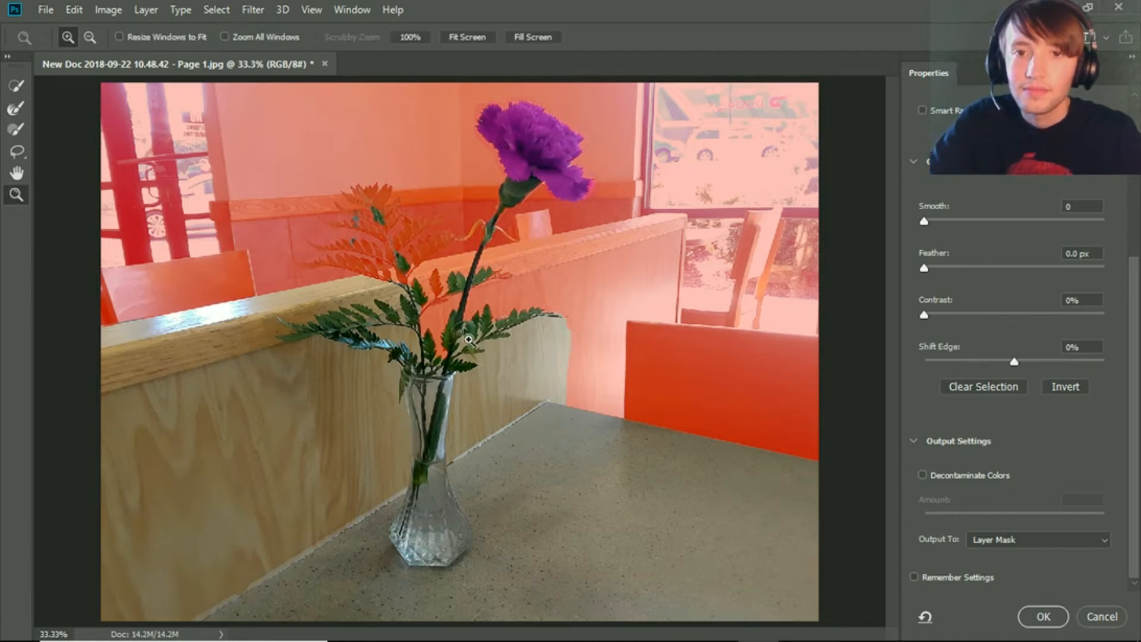
{"action": "left_click", "coordinate": [447, 233]}
{"action": "left_click", "coordinate": [443, 220]}
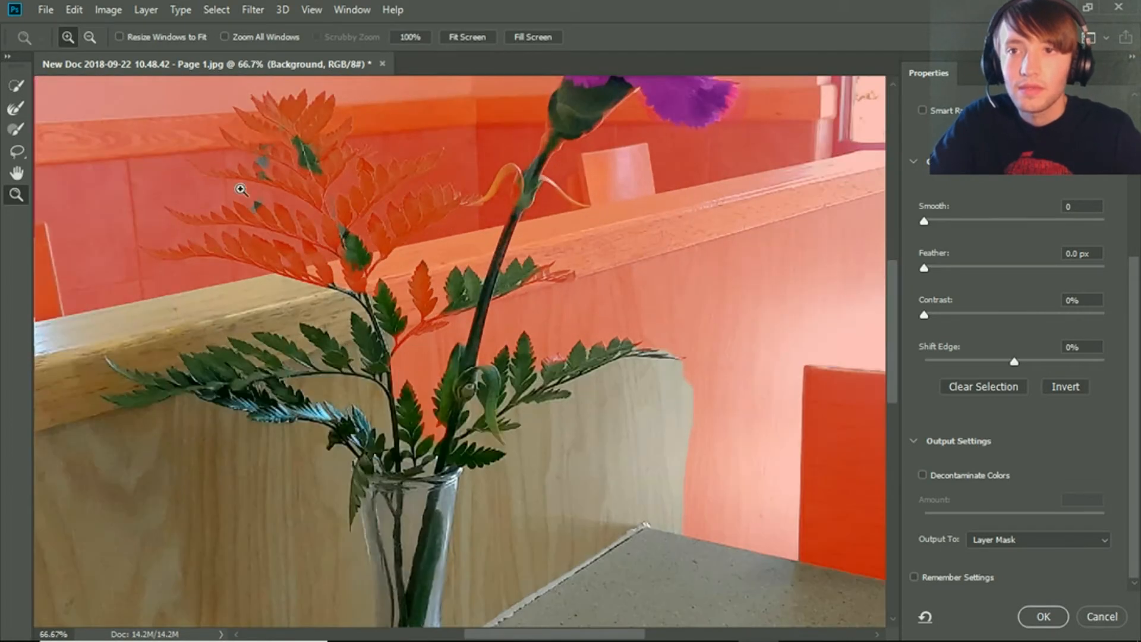
{"action": "left_click", "coordinate": [16, 128]}
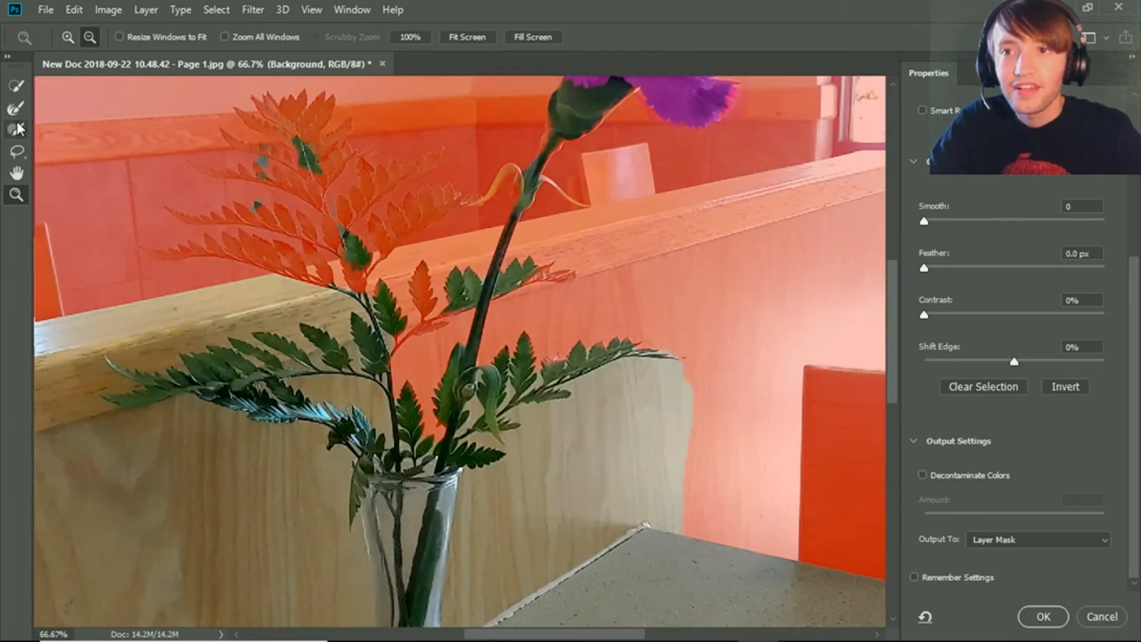
{"action": "left_click", "coordinate": [16, 111]}
{"action": "mouse_move", "coordinate": [292, 175]}
{"action": "left_mouse_down"}
{"action": "mouse_move", "coordinate": [350, 238]}
{"action": "mouse_move", "coordinate": [397, 244]}
{"action": "left_mouse_up"}
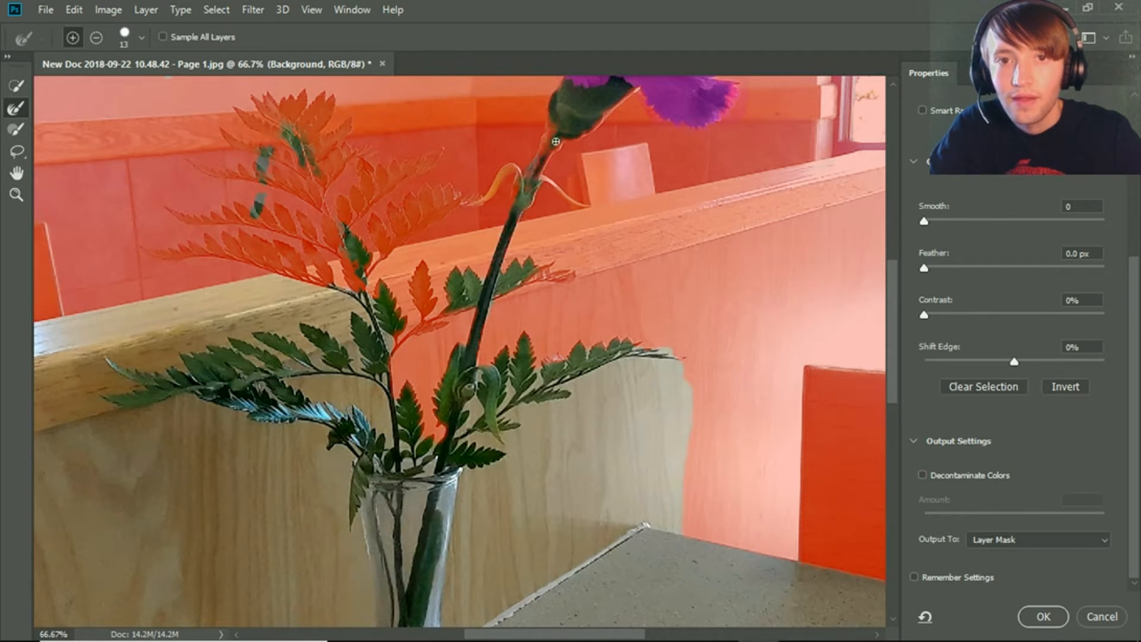
Step: Add the fern's topmost leaflets and upper-left fronds to the selection with the Quick Selection tool
{"action": "left_click", "coordinate": [97, 38]}
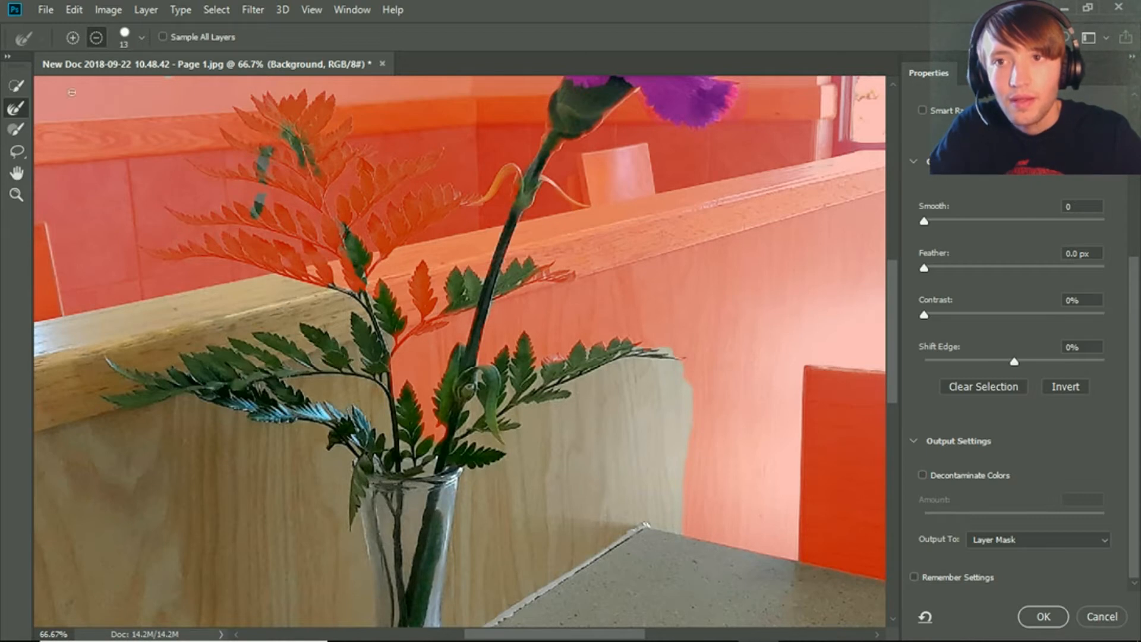
{"action": "left_click", "coordinate": [26, 88]}
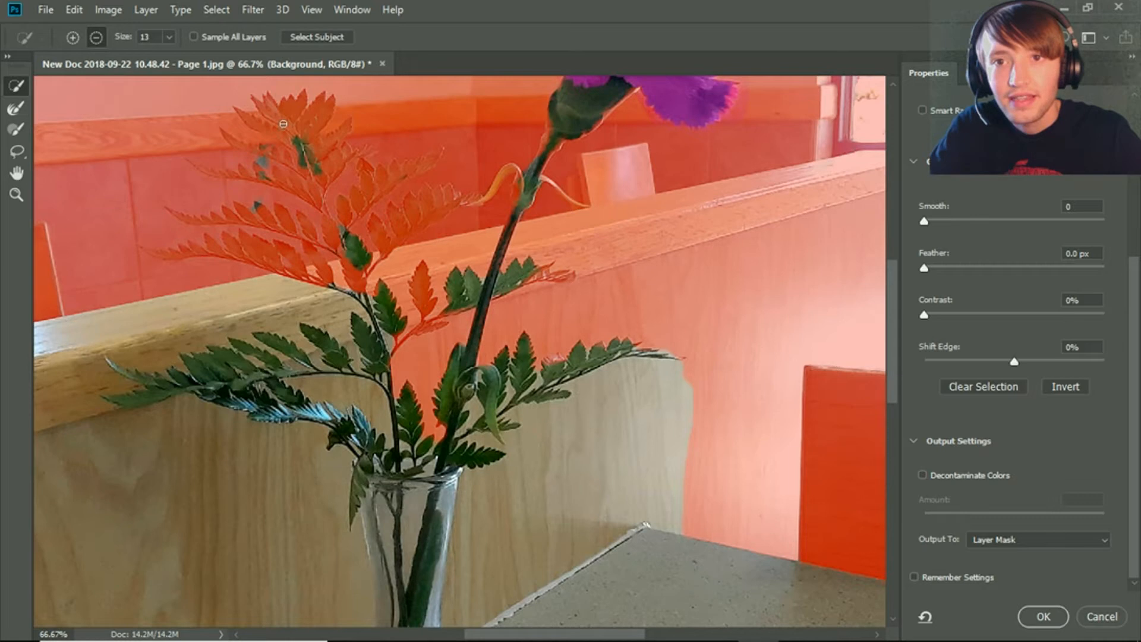
{"action": "mouse_move", "coordinate": [287, 112]}
{"action": "left_mouse_down"}
{"action": "mouse_move", "coordinate": [315, 176]}
{"action": "mouse_move", "coordinate": [332, 147]}
{"action": "mouse_move", "coordinate": [312, 129]}
{"action": "mouse_move", "coordinate": [328, 108]}
{"action": "left_mouse_up"}
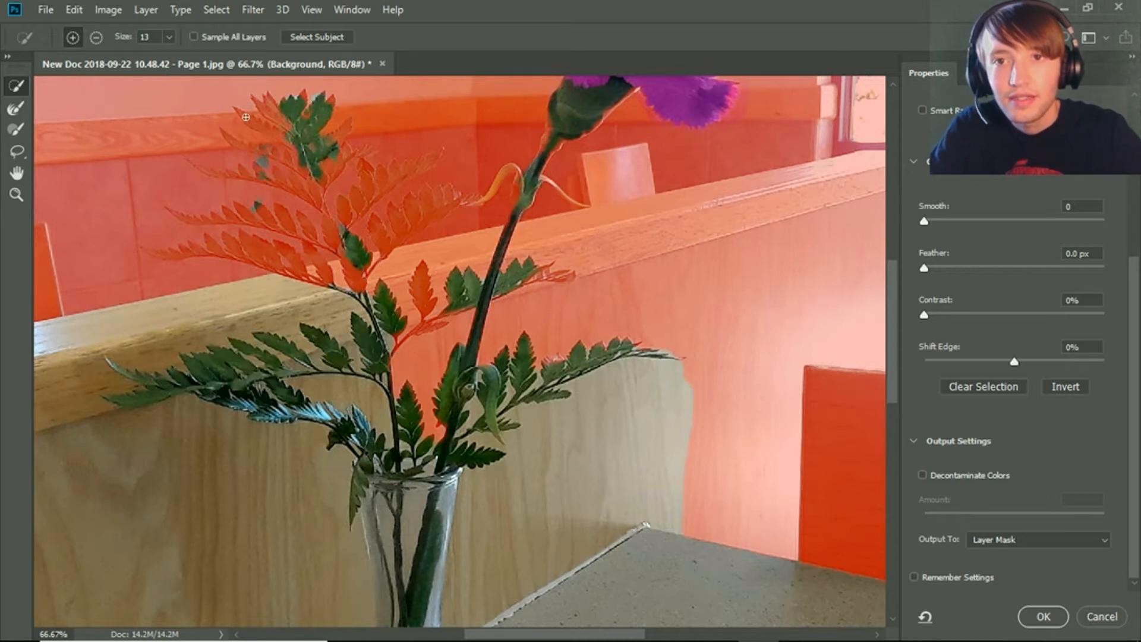
{"action": "left_click_drag", "start_coordinate": [280, 137], "coordinate": [241, 114]}
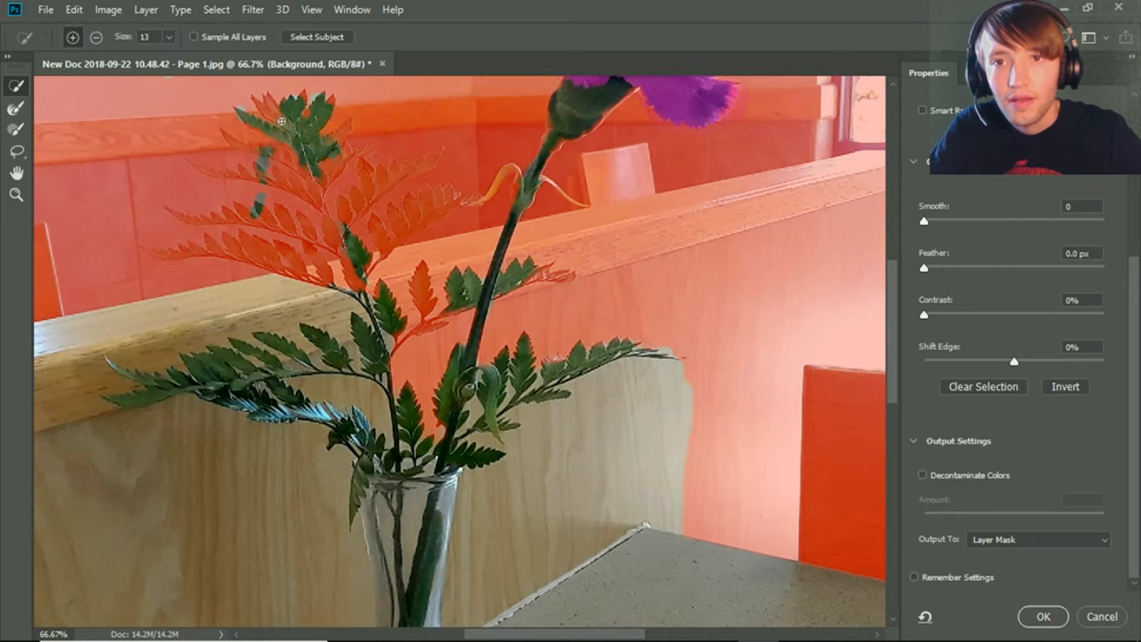
{"action": "mouse_move", "coordinate": [326, 203]}
{"action": "left_mouse_down"}
{"action": "mouse_move", "coordinate": [263, 176]}
{"action": "mouse_move", "coordinate": [191, 164]}
{"action": "left_mouse_up"}
{"action": "left_click_drag", "start_coordinate": [306, 176], "coordinate": [226, 137]}
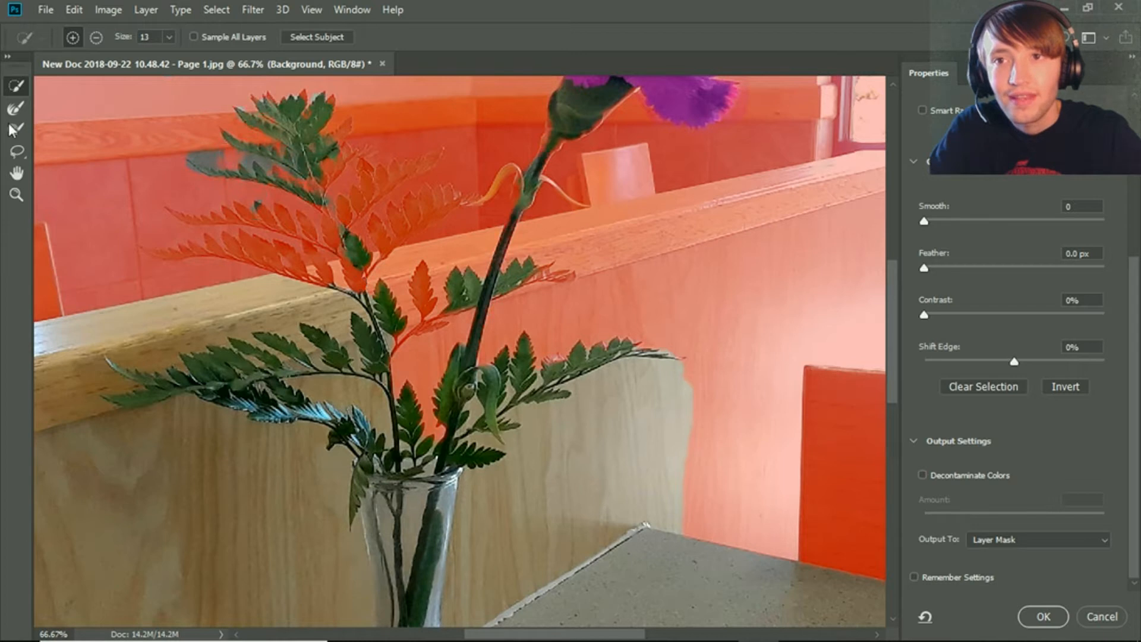
Step: Brush over the wall patch at the upper-left frond with the Refine Edge Brush in subtract mode, and restore add mode
{"action": "left_click", "coordinate": [16, 108]}
{"action": "left_click_drag", "start_coordinate": [199, 150], "coordinate": [235, 166]}
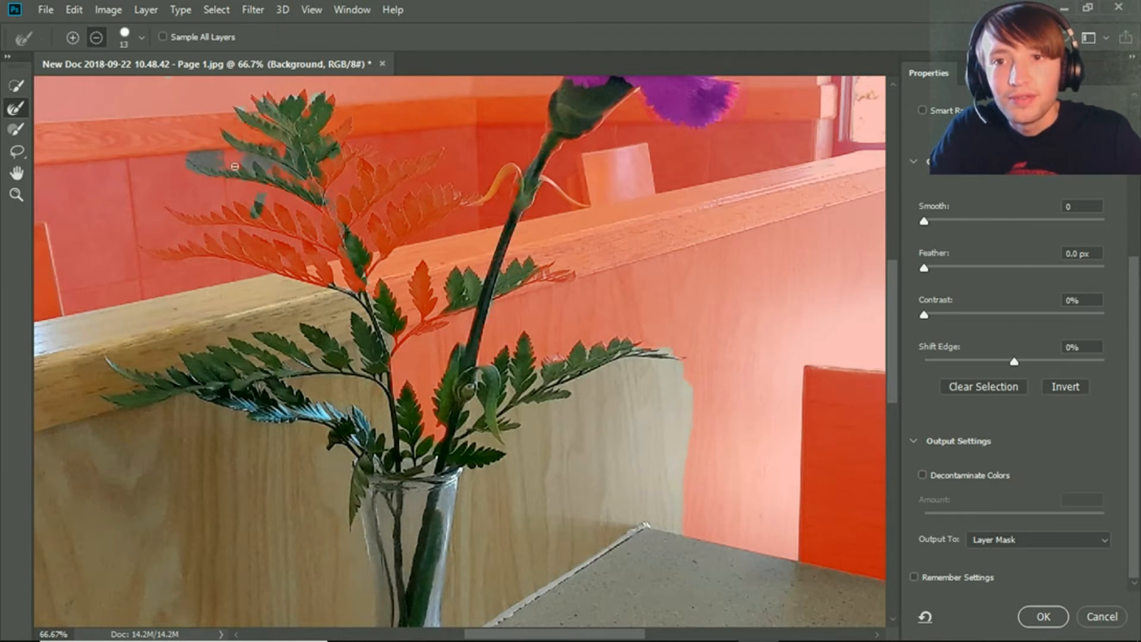
{"action": "left_click", "coordinate": [73, 38]}
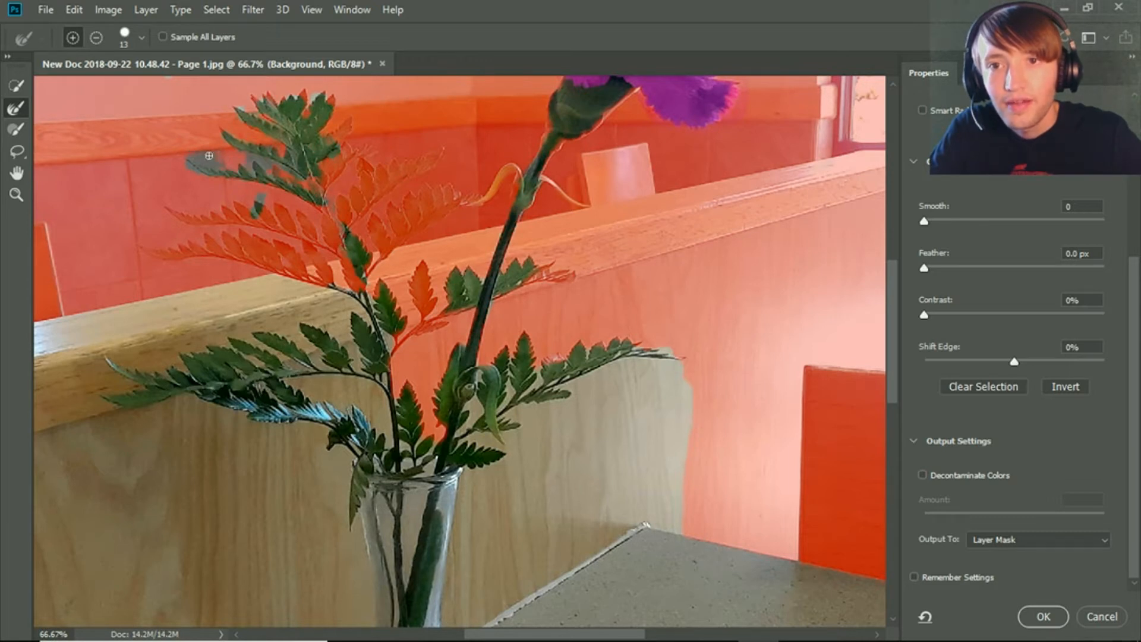
Step: Add the fern's upper-right fronds to the selection with the Quick Selection tool
{"action": "left_click", "coordinate": [15, 86]}
{"action": "mouse_move", "coordinate": [330, 180]}
{"action": "left_mouse_down"}
{"action": "mouse_move", "coordinate": [359, 153]}
{"action": "mouse_move", "coordinate": [350, 159]}
{"action": "left_mouse_up"}
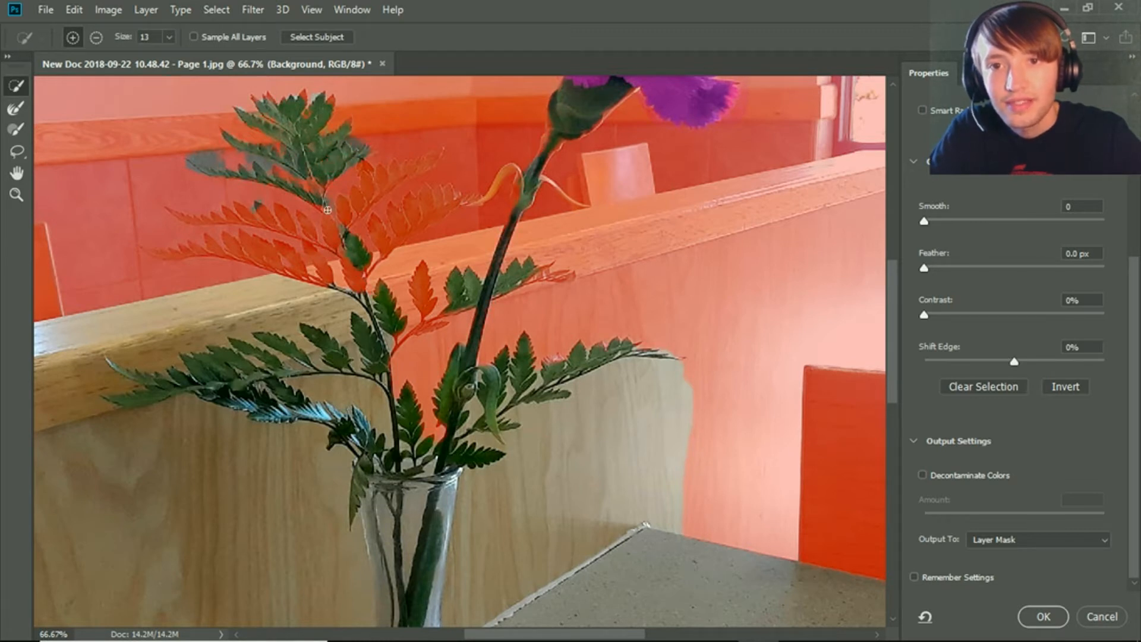
{"action": "mouse_move", "coordinate": [352, 199]}
{"action": "left_mouse_down"}
{"action": "mouse_move", "coordinate": [444, 158]}
{"action": "mouse_move", "coordinate": [349, 195]}
{"action": "left_mouse_up"}
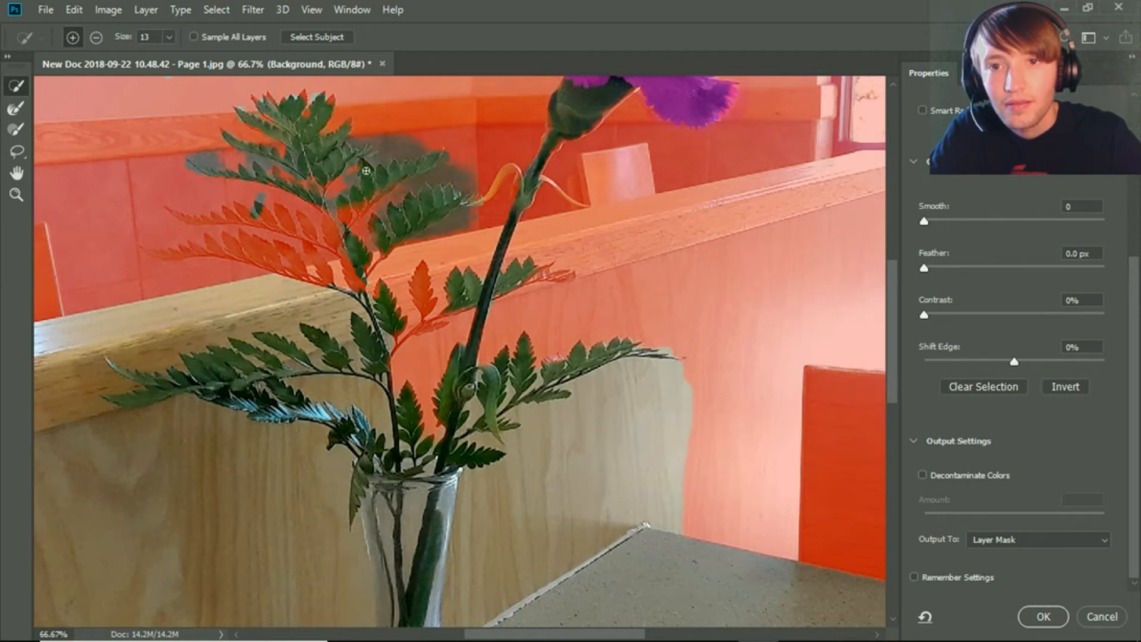
{"action": "left_click_drag", "start_coordinate": [377, 222], "coordinate": [405, 194]}
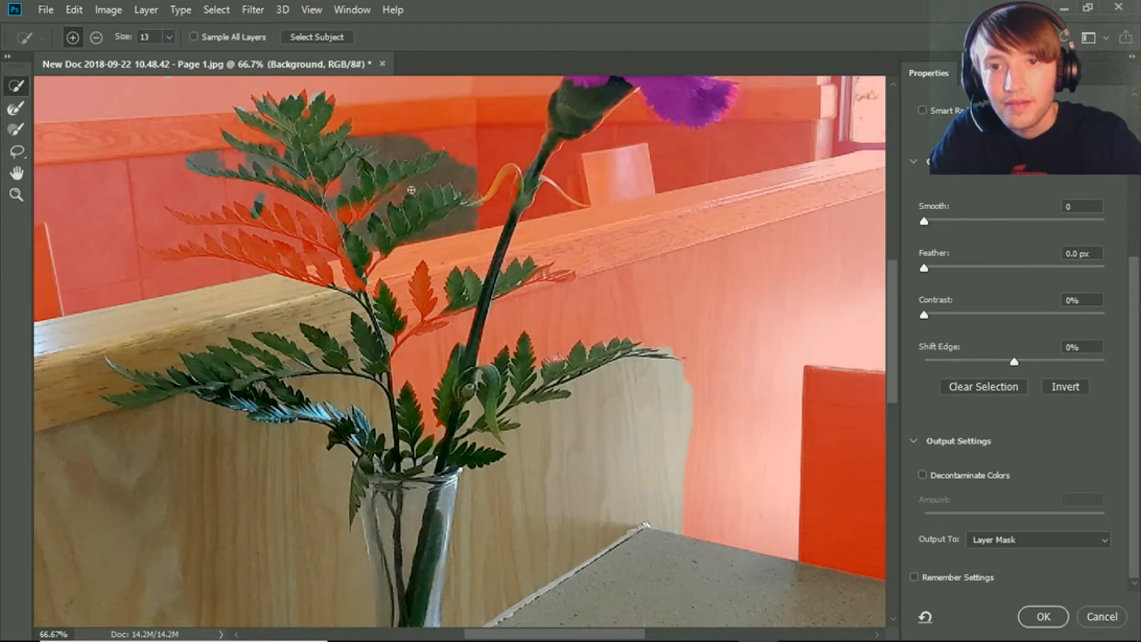
Step: Add the middle leaves, the leaf tip right of the stem and the remaining left fronds to the selection
{"action": "mouse_move", "coordinate": [349, 279]}
{"action": "left_mouse_down"}
{"action": "mouse_move", "coordinate": [401, 239]}
{"action": "mouse_move", "coordinate": [359, 318]}
{"action": "left_mouse_up"}
{"action": "mouse_move", "coordinate": [421, 274]}
{"action": "left_mouse_down"}
{"action": "mouse_move", "coordinate": [422, 326]}
{"action": "mouse_move", "coordinate": [436, 312]}
{"action": "mouse_move", "coordinate": [407, 337]}
{"action": "mouse_move", "coordinate": [412, 373]}
{"action": "mouse_move", "coordinate": [429, 379]}
{"action": "mouse_move", "coordinate": [424, 331]}
{"action": "mouse_move", "coordinate": [433, 357]}
{"action": "mouse_move", "coordinate": [447, 333]}
{"action": "left_mouse_up"}
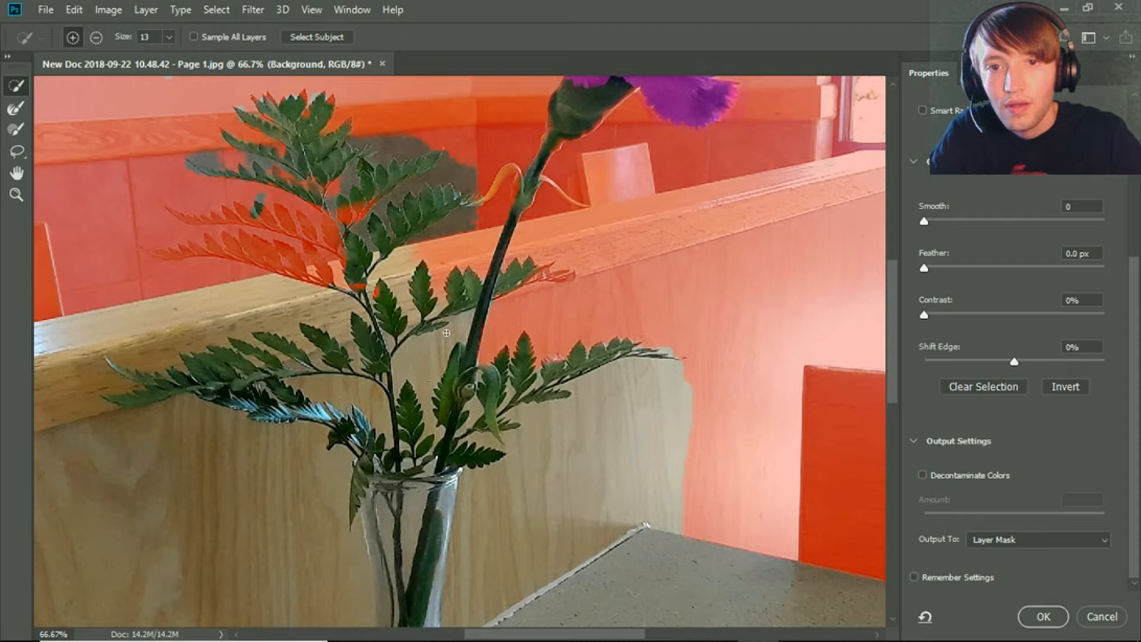
{"action": "left_click_drag", "start_coordinate": [529, 279], "coordinate": [565, 279]}
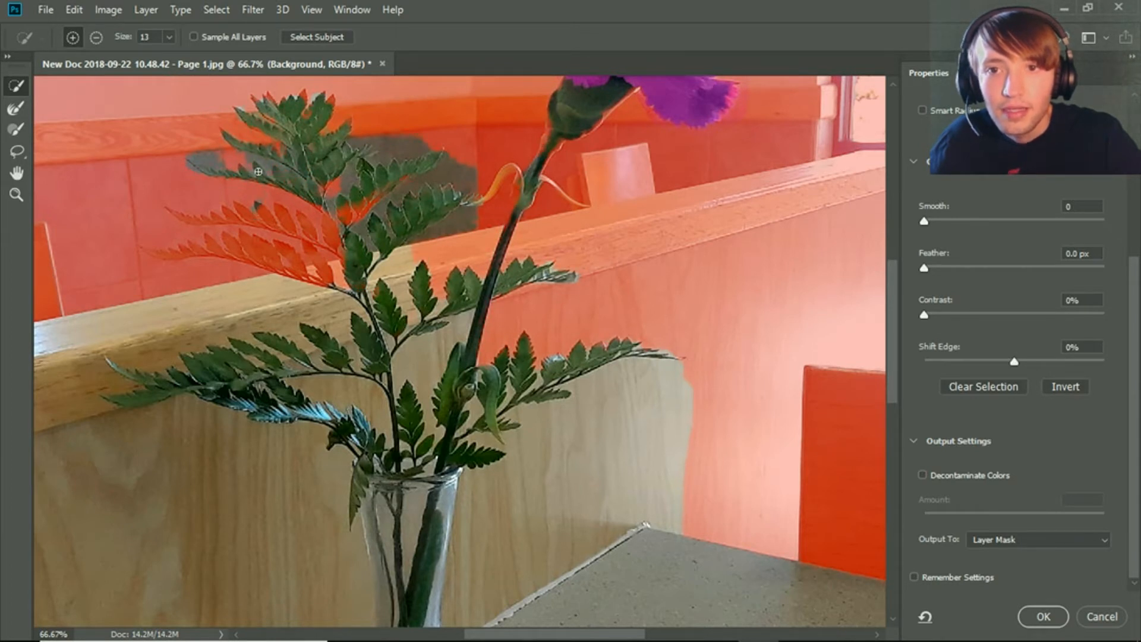
{"action": "mouse_move", "coordinate": [332, 251]}
{"action": "left_mouse_down"}
{"action": "mouse_move", "coordinate": [166, 212]}
{"action": "mouse_move", "coordinate": [191, 242]}
{"action": "mouse_move", "coordinate": [176, 257]}
{"action": "mouse_move", "coordinate": [149, 253]}
{"action": "mouse_move", "coordinate": [337, 261]}
{"action": "left_mouse_up"}
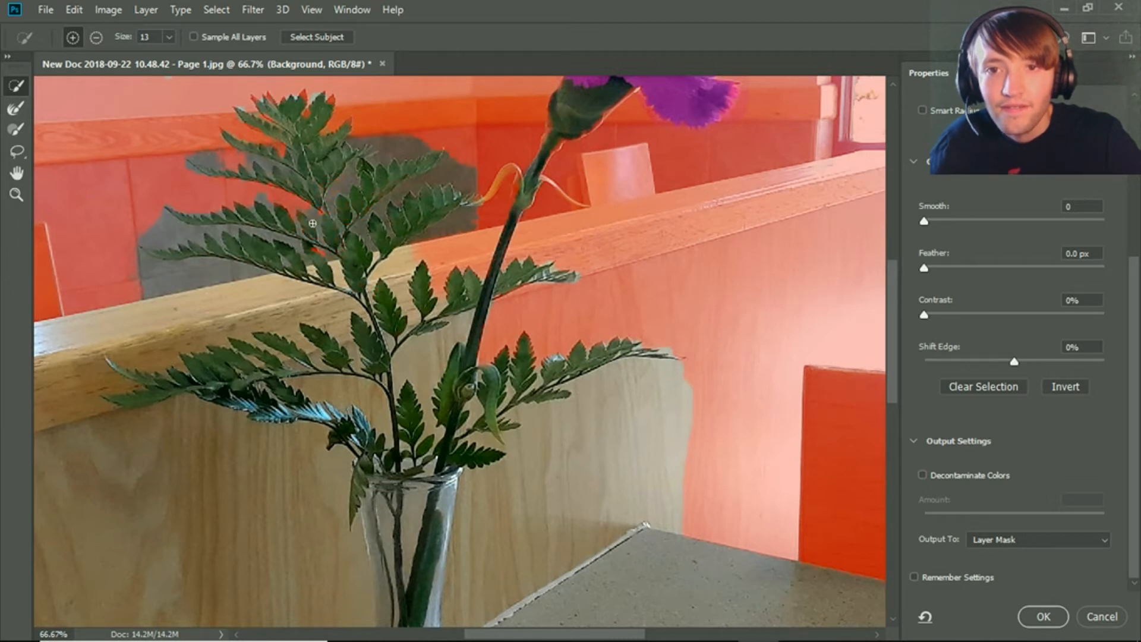
{"action": "mouse_move", "coordinate": [240, 185]}
{"action": "left_mouse_down"}
{"action": "mouse_move", "coordinate": [269, 182]}
{"action": "mouse_move", "coordinate": [303, 200]}
{"action": "mouse_move", "coordinate": [232, 189]}
{"action": "left_mouse_up"}
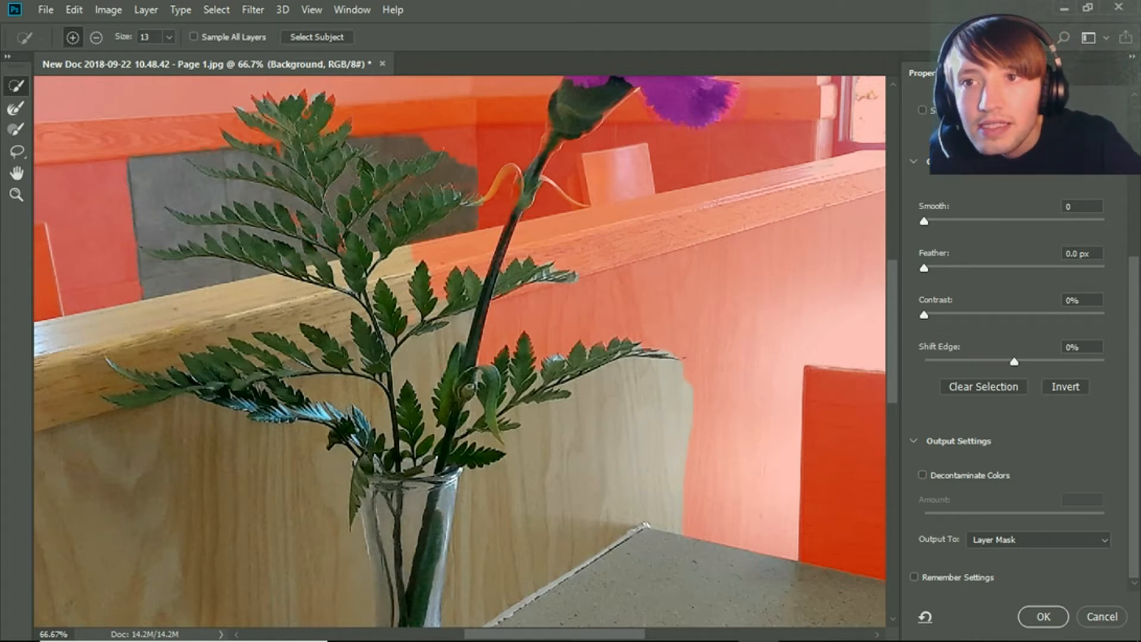
Step: Subtract the wall background around and between the fern's left fronds with the Quick Selection tool
{"action": "left_click", "coordinate": [96, 37]}
{"action": "left_click", "coordinate": [253, 163]}
{"action": "left_click_drag", "start_coordinate": [243, 159], "coordinate": [218, 157]}
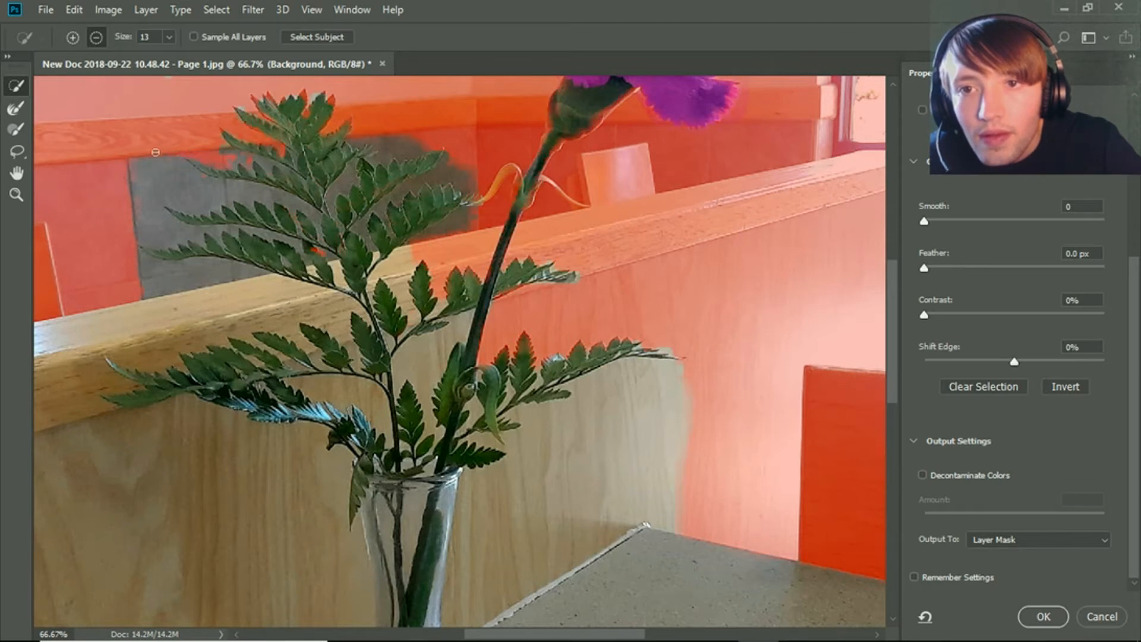
{"action": "left_click", "coordinate": [320, 218]}
{"action": "mouse_move", "coordinate": [227, 187]}
{"action": "left_mouse_down"}
{"action": "mouse_move", "coordinate": [154, 189]}
{"action": "mouse_move", "coordinate": [198, 193]}
{"action": "mouse_move", "coordinate": [131, 225]}
{"action": "mouse_move", "coordinate": [283, 237]}
{"action": "mouse_move", "coordinate": [341, 285]}
{"action": "left_mouse_up"}
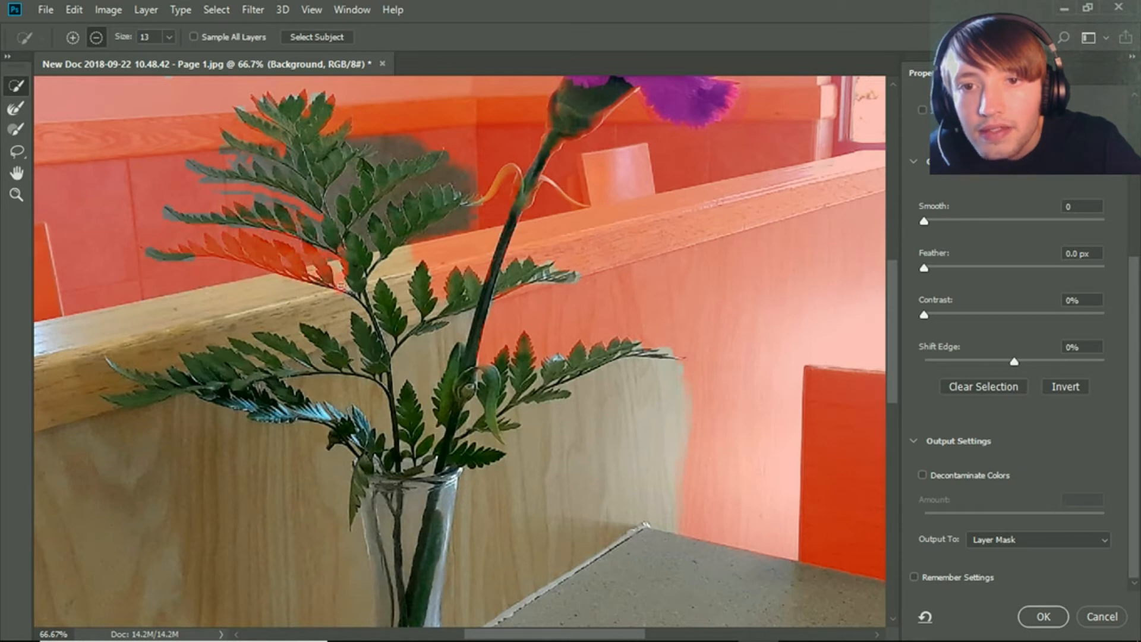
Step: Paint the fern's masked lower-left frond back into the selection with the Brush tool in add mode
{"action": "left_click", "coordinate": [19, 110]}
{"action": "left_click", "coordinate": [17, 129]}
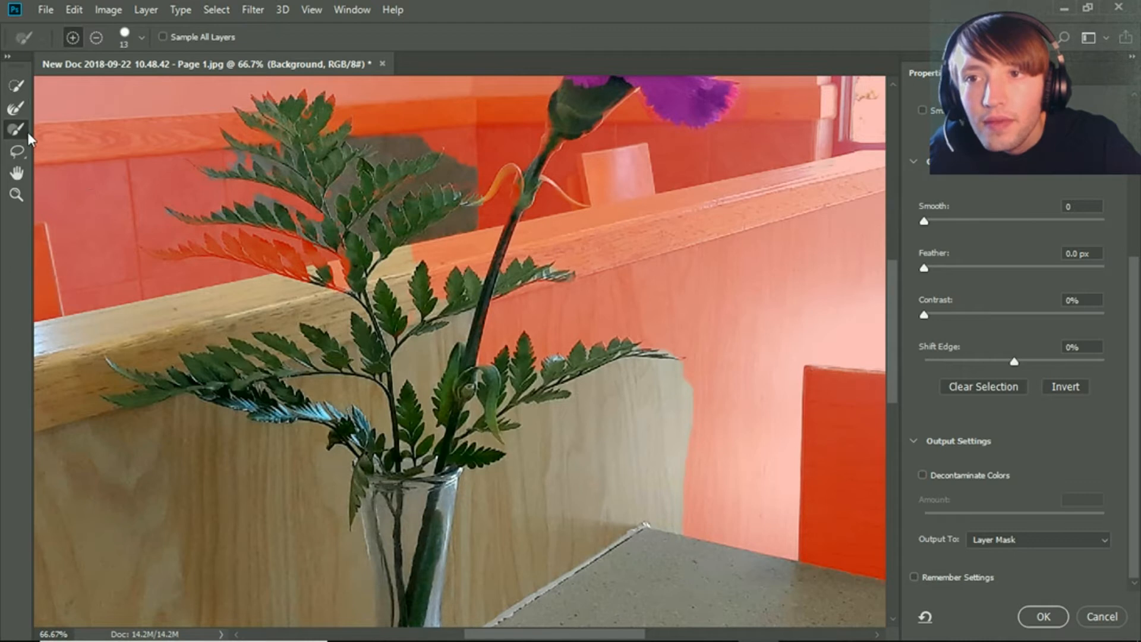
{"action": "mouse_move", "coordinate": [281, 255]}
{"action": "left_mouse_down"}
{"action": "mouse_move", "coordinate": [177, 250]}
{"action": "mouse_move", "coordinate": [241, 250]}
{"action": "mouse_move", "coordinate": [327, 273]}
{"action": "mouse_move", "coordinate": [261, 249]}
{"action": "mouse_move", "coordinate": [338, 270]}
{"action": "mouse_move", "coordinate": [307, 273]}
{"action": "mouse_move", "coordinate": [204, 234]}
{"action": "left_mouse_up"}
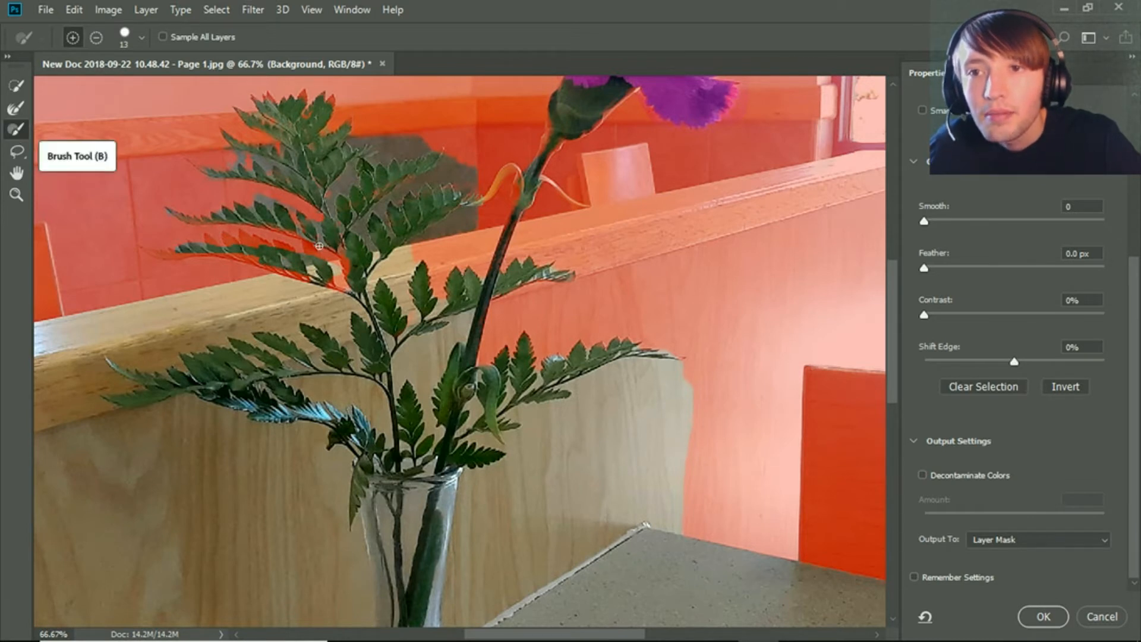
{"action": "left_click", "coordinate": [14, 127]}
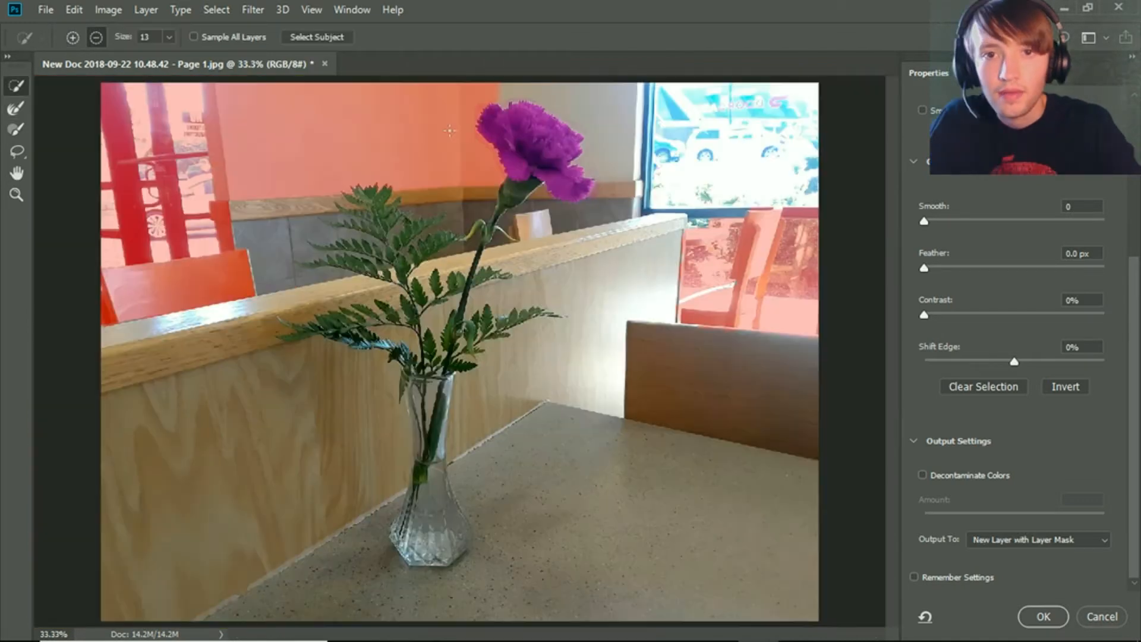
Step: Subtract the window and the wooden divider behind the flower from the selection with the Quick Selection tool
{"action": "mouse_move", "coordinate": [568, 96]}
{"action": "left_mouse_down"}
{"action": "mouse_move", "coordinate": [650, 95]}
{"action": "mouse_move", "coordinate": [754, 123]}
{"action": "mouse_move", "coordinate": [775, 192]}
{"action": "left_mouse_up"}
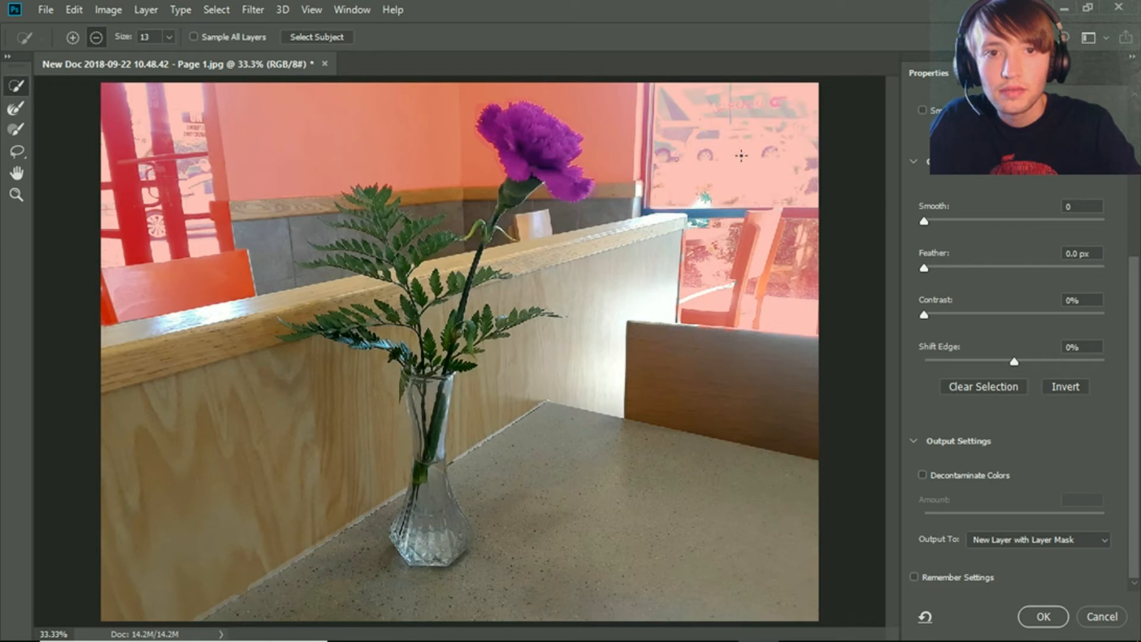
{"action": "mouse_move", "coordinate": [699, 220]}
{"action": "left_mouse_down"}
{"action": "mouse_move", "coordinate": [603, 253]}
{"action": "mouse_move", "coordinate": [597, 289]}
{"action": "mouse_move", "coordinate": [493, 291]}
{"action": "left_mouse_up"}
{"action": "mouse_move", "coordinate": [623, 226]}
{"action": "left_mouse_down"}
{"action": "mouse_move", "coordinate": [654, 268]}
{"action": "mouse_move", "coordinate": [600, 285]}
{"action": "mouse_move", "coordinate": [585, 252]}
{"action": "mouse_move", "coordinate": [607, 274]}
{"action": "left_mouse_up"}
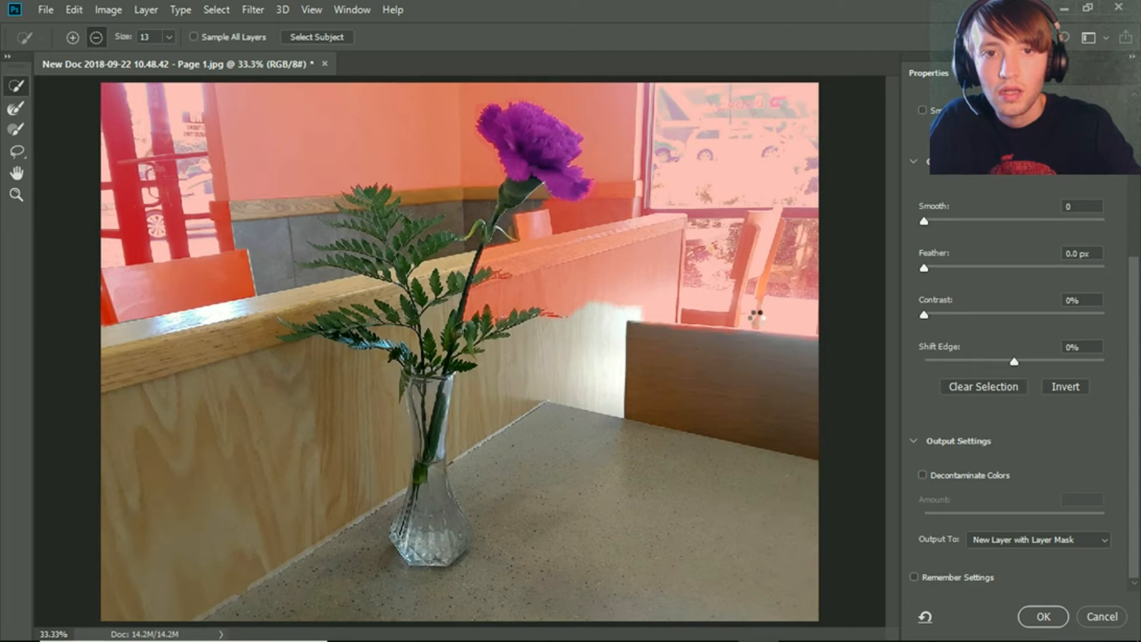
{"action": "left_click", "coordinate": [593, 309]}
Step: Subtract the brown chair back beside the table from the selection, including its leftover patches
{"action": "left_click_drag", "start_coordinate": [631, 355], "coordinate": [813, 422]}
{"action": "mouse_move", "coordinate": [683, 375]}
{"action": "left_mouse_down"}
{"action": "mouse_move", "coordinate": [579, 334]}
{"action": "mouse_move", "coordinate": [692, 338]}
{"action": "mouse_move", "coordinate": [591, 334]}
{"action": "mouse_move", "coordinate": [707, 351]}
{"action": "mouse_move", "coordinate": [669, 382]}
{"action": "left_mouse_up"}
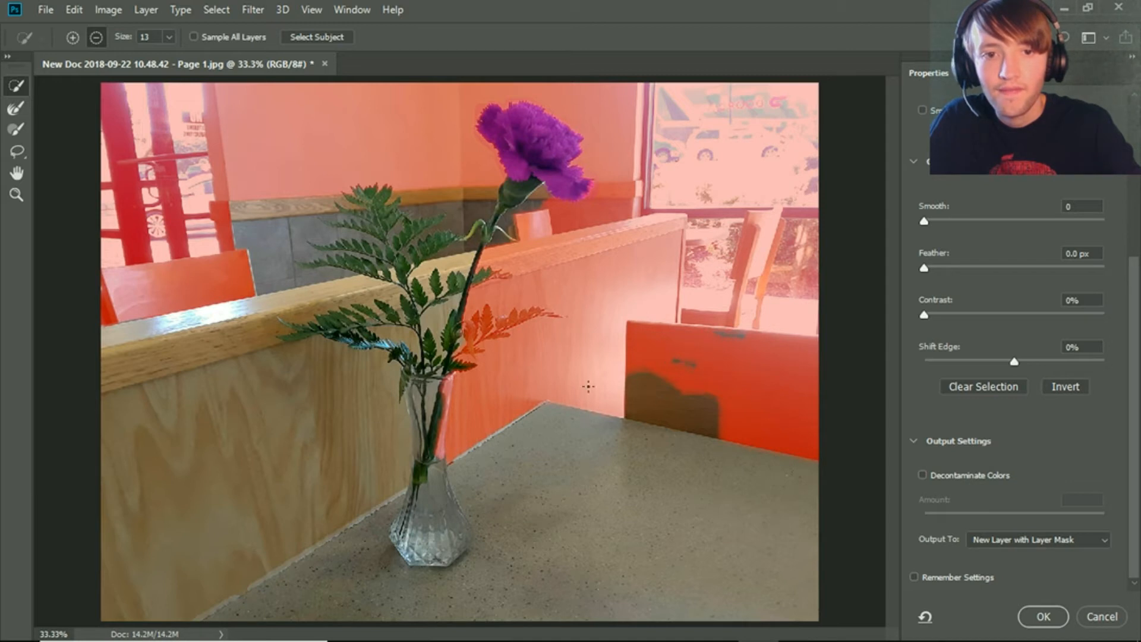
{"action": "left_click_drag", "start_coordinate": [589, 386], "coordinate": [736, 412]}
{"action": "mouse_move", "coordinate": [660, 391]}
{"action": "left_mouse_down"}
{"action": "mouse_move", "coordinate": [696, 398]}
{"action": "mouse_move", "coordinate": [703, 368]}
{"action": "left_mouse_up"}
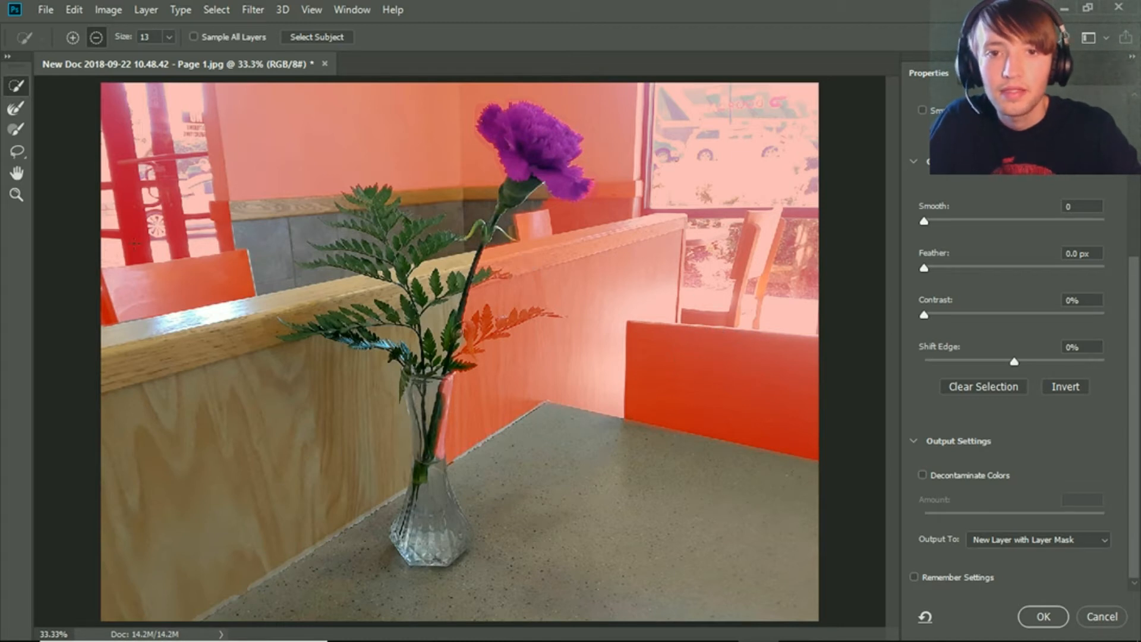
Step: Subtract the gray wall behind the fern and the divider's top ledge from the selection, and undo the last change
{"action": "mouse_move", "coordinate": [202, 242]}
{"action": "left_mouse_down"}
{"action": "mouse_move", "coordinate": [332, 209]}
{"action": "mouse_move", "coordinate": [366, 217]}
{"action": "mouse_move", "coordinate": [488, 202]}
{"action": "mouse_move", "coordinate": [435, 214]}
{"action": "left_mouse_up"}
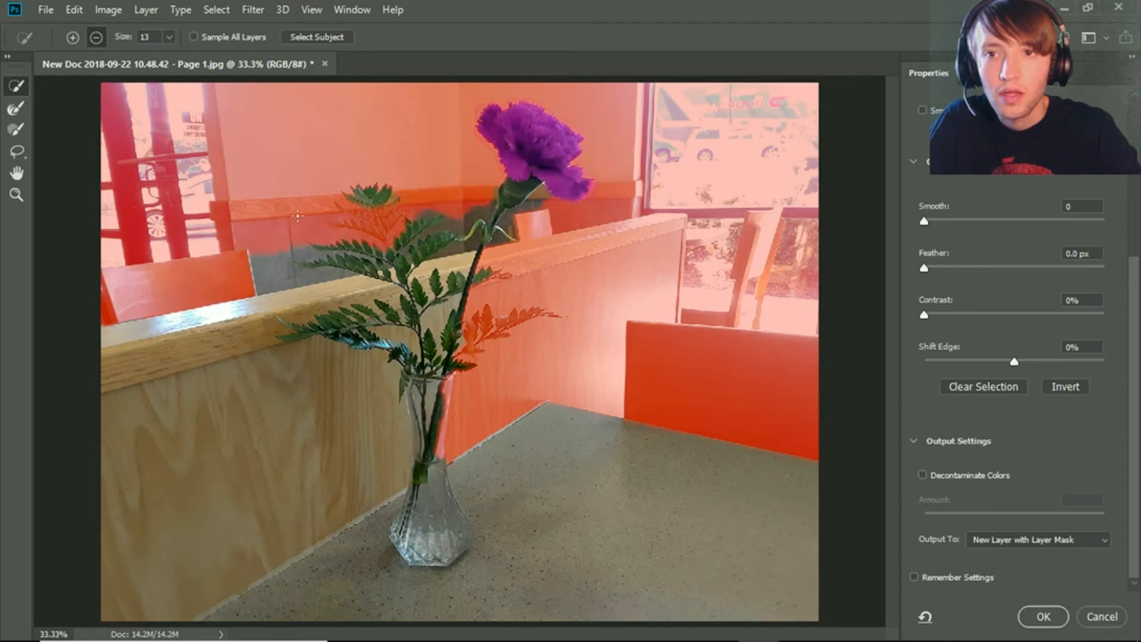
{"action": "left_click", "coordinate": [96, 36]}
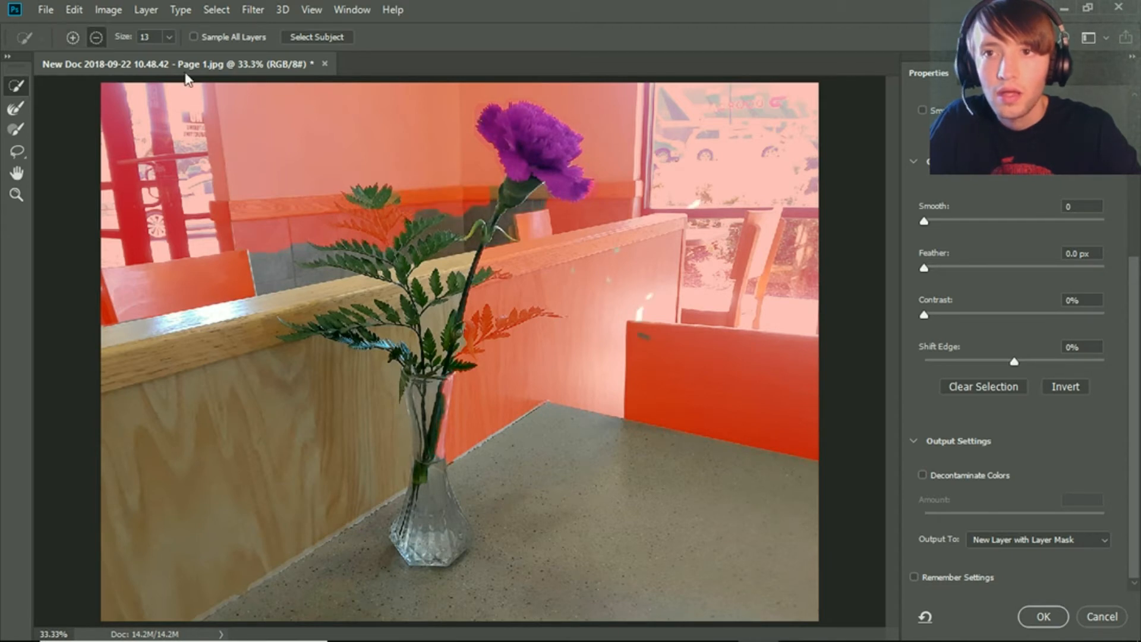
{"action": "mouse_move", "coordinate": [456, 226]}
{"action": "left_mouse_down"}
{"action": "mouse_move", "coordinate": [383, 261]}
{"action": "mouse_move", "coordinate": [223, 272]}
{"action": "left_mouse_up"}
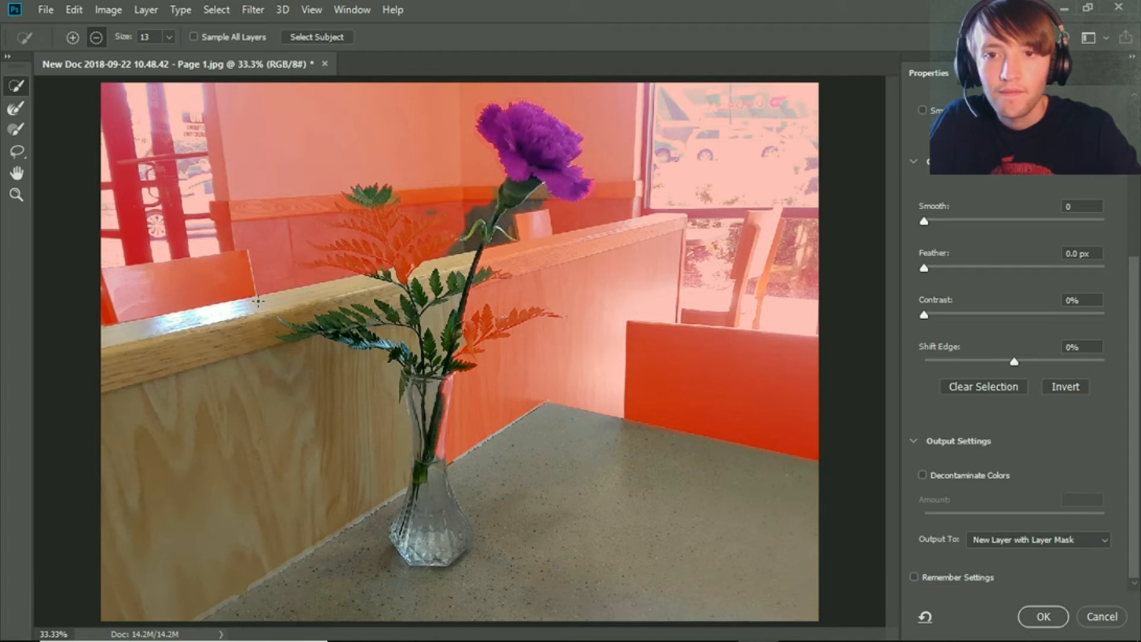
{"action": "left_click_drag", "start_coordinate": [321, 290], "coordinate": [172, 321]}
{"action": "mouse_move", "coordinate": [331, 286]}
{"action": "left_mouse_down"}
{"action": "mouse_move", "coordinate": [470, 263]}
{"action": "mouse_move", "coordinate": [486, 273]}
{"action": "left_mouse_up"}
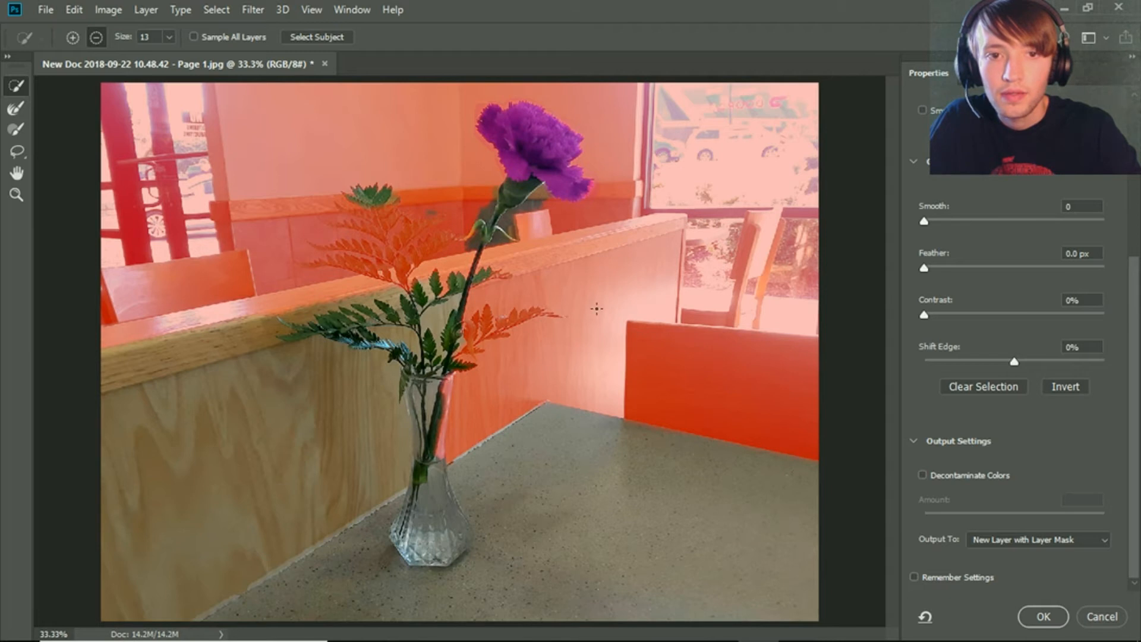
{"action": "key", "text": "ctrl+z"}
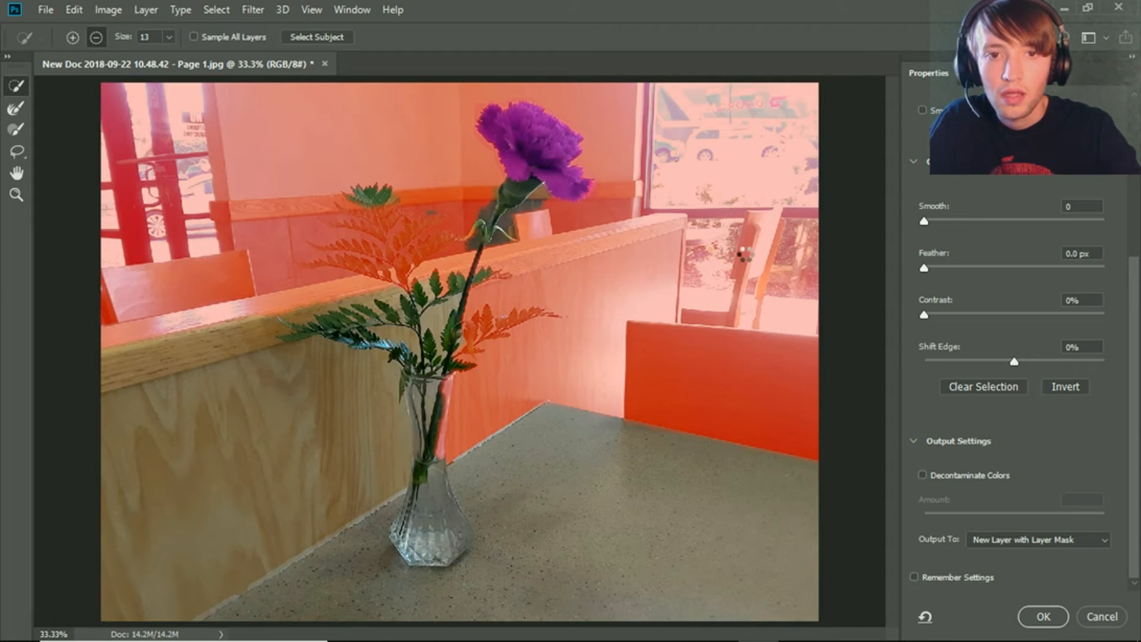
Step: Subtract the remaining background around the flower stem and the leftover patches at the upper fern fronds
{"action": "left_click", "coordinate": [524, 224]}
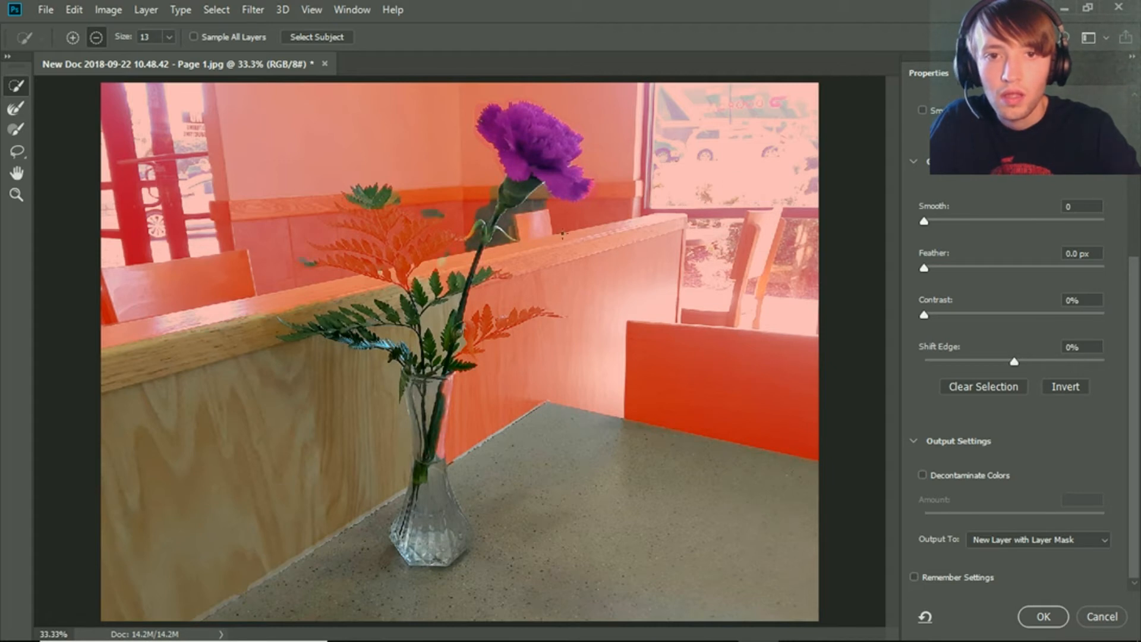
{"action": "mouse_move", "coordinate": [524, 223]}
{"action": "left_mouse_down"}
{"action": "mouse_move", "coordinate": [539, 191]}
{"action": "mouse_move", "coordinate": [506, 231]}
{"action": "left_mouse_up"}
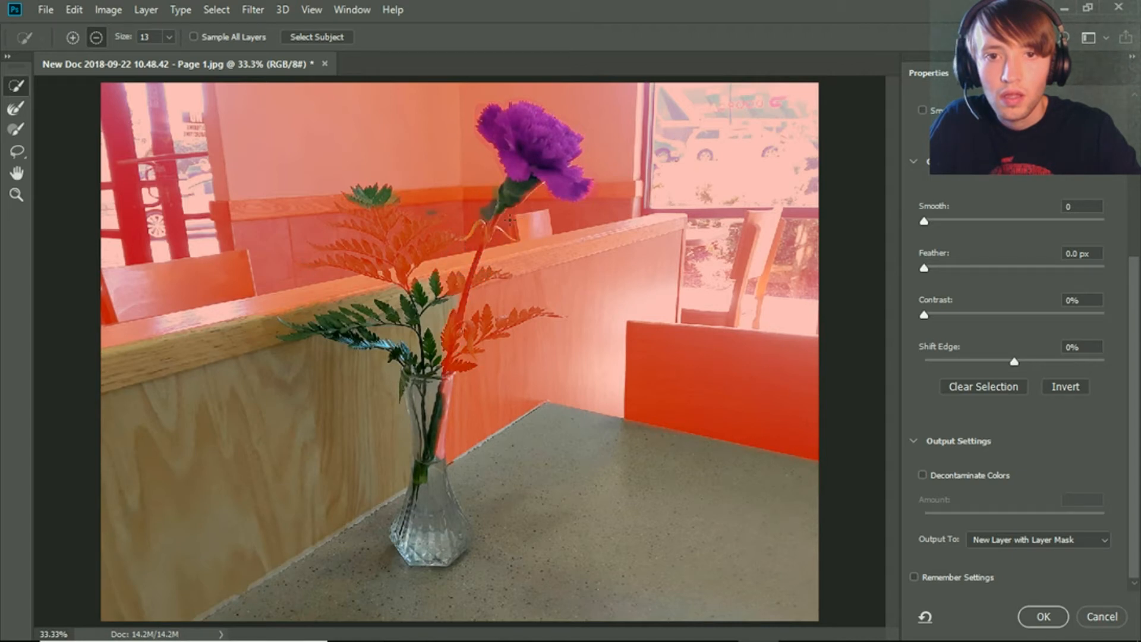
{"action": "left_click_drag", "start_coordinate": [446, 265], "coordinate": [445, 258]}
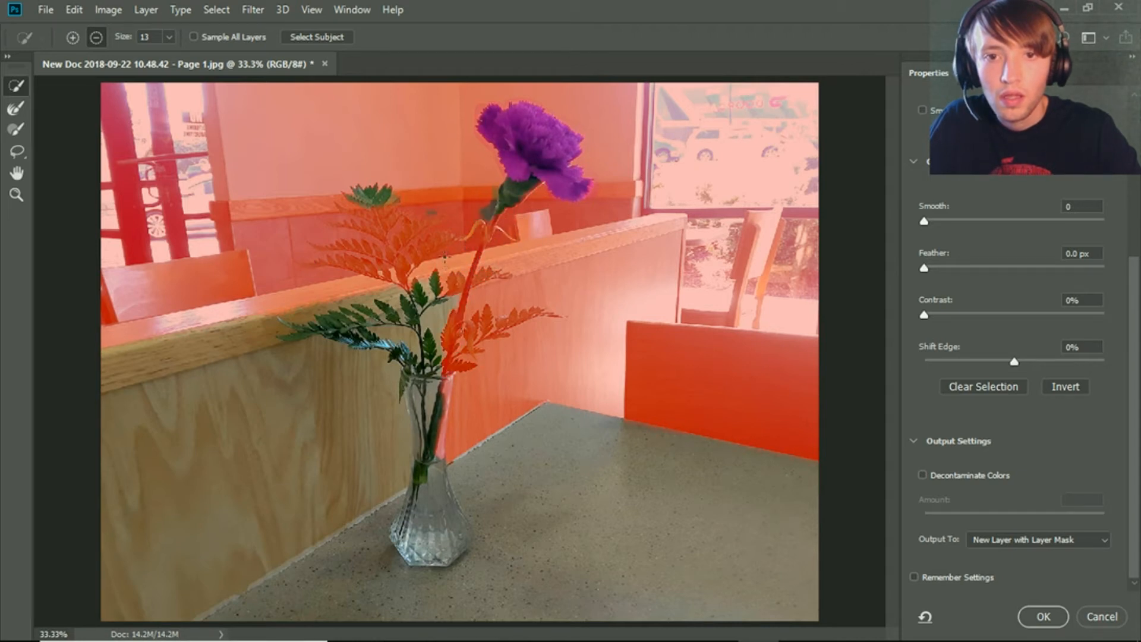
{"action": "left_click_drag", "start_coordinate": [441, 214], "coordinate": [345, 189]}
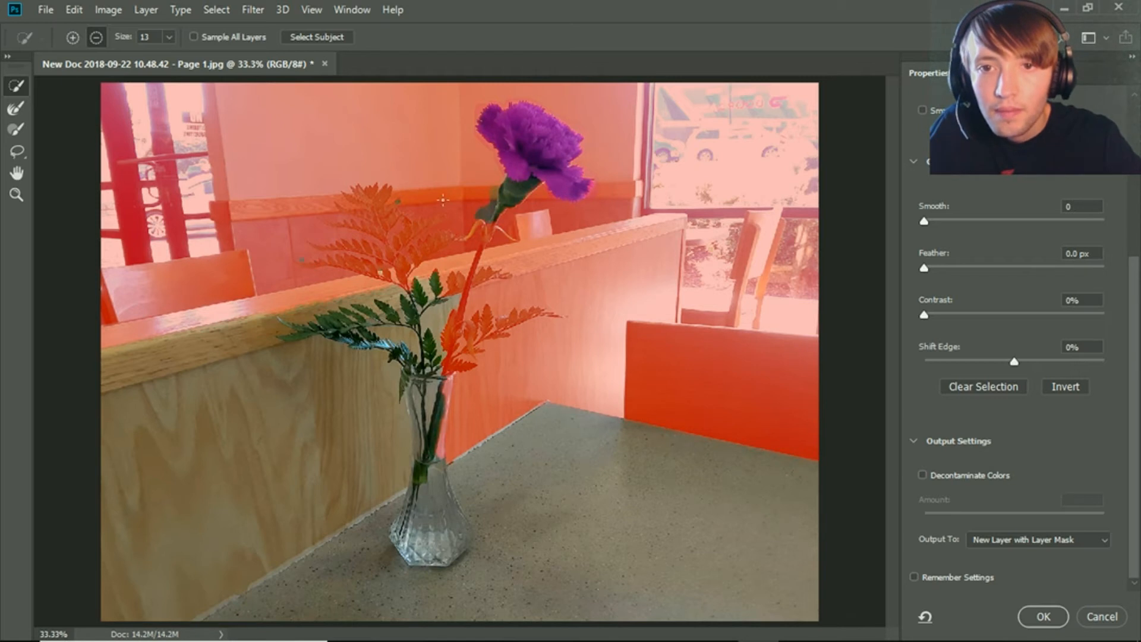
{"action": "left_click_drag", "start_coordinate": [481, 220], "coordinate": [494, 185]}
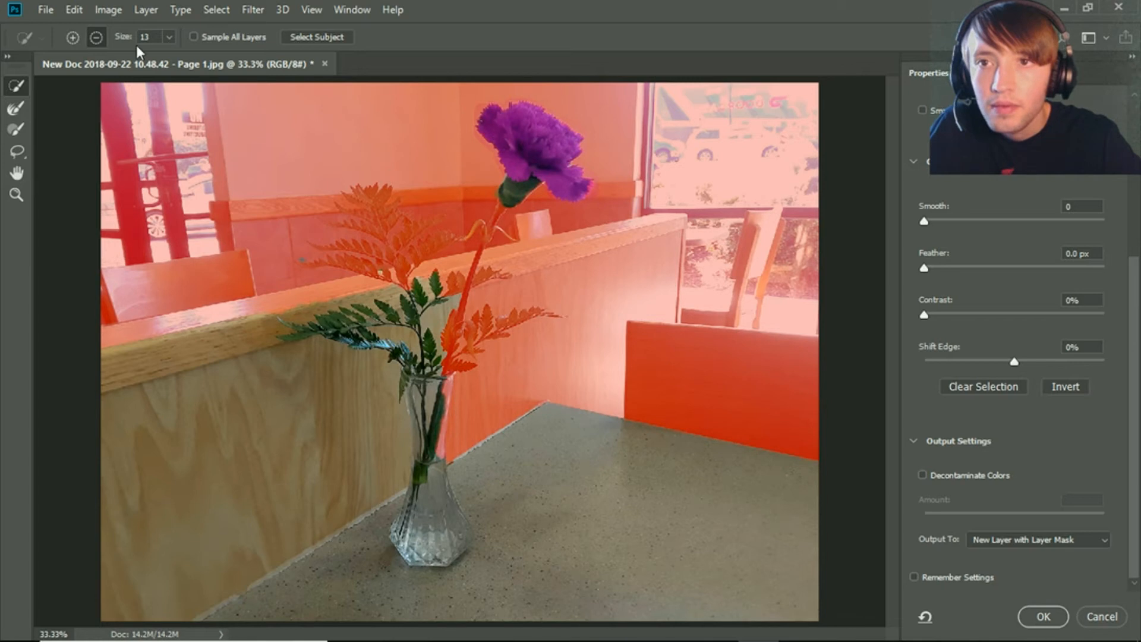
Step: Add the flower stem with its curled leaves and the lower-right fern fronds to the selection
{"action": "left_click", "coordinate": [72, 37]}
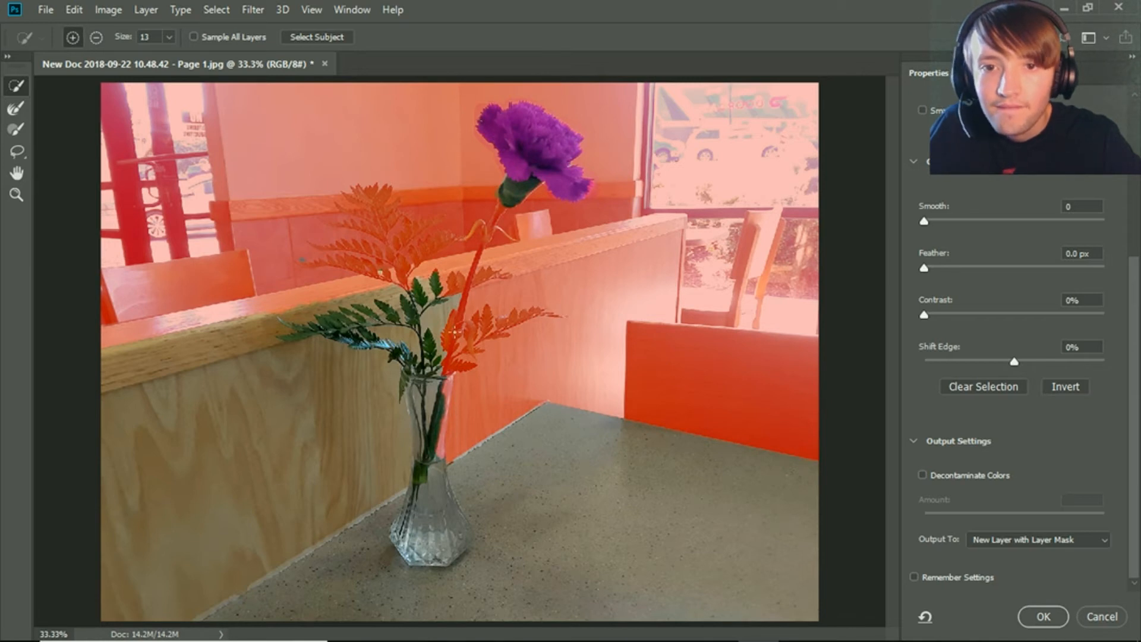
{"action": "mouse_move", "coordinate": [446, 398]}
{"action": "left_mouse_down"}
{"action": "mouse_move", "coordinate": [472, 268]}
{"action": "mouse_move", "coordinate": [506, 200]}
{"action": "mouse_move", "coordinate": [460, 239]}
{"action": "mouse_move", "coordinate": [515, 238]}
{"action": "left_mouse_up"}
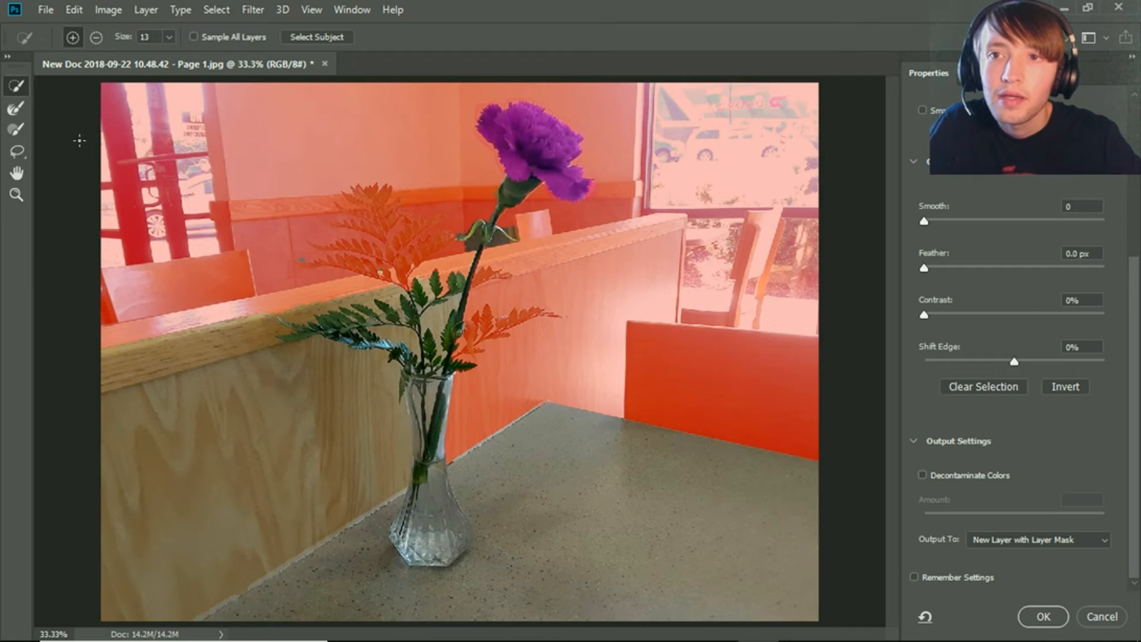
{"action": "left_click", "coordinate": [103, 44]}
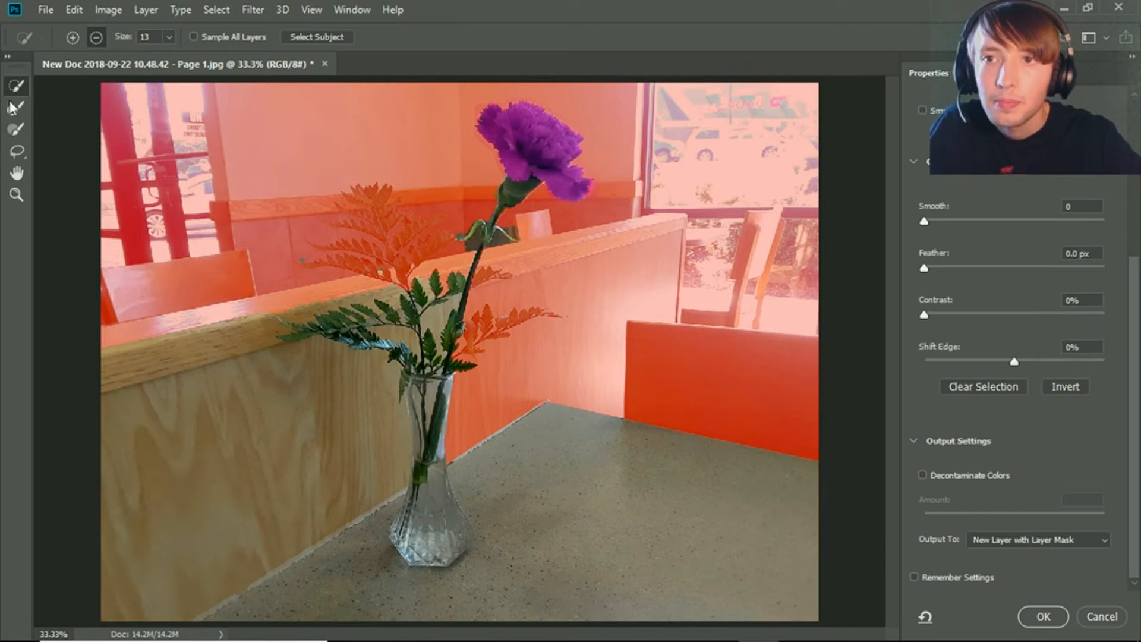
{"action": "mouse_move", "coordinate": [458, 355]}
{"action": "left_mouse_down"}
{"action": "mouse_move", "coordinate": [476, 328]}
{"action": "mouse_move", "coordinate": [537, 318]}
{"action": "left_mouse_up"}
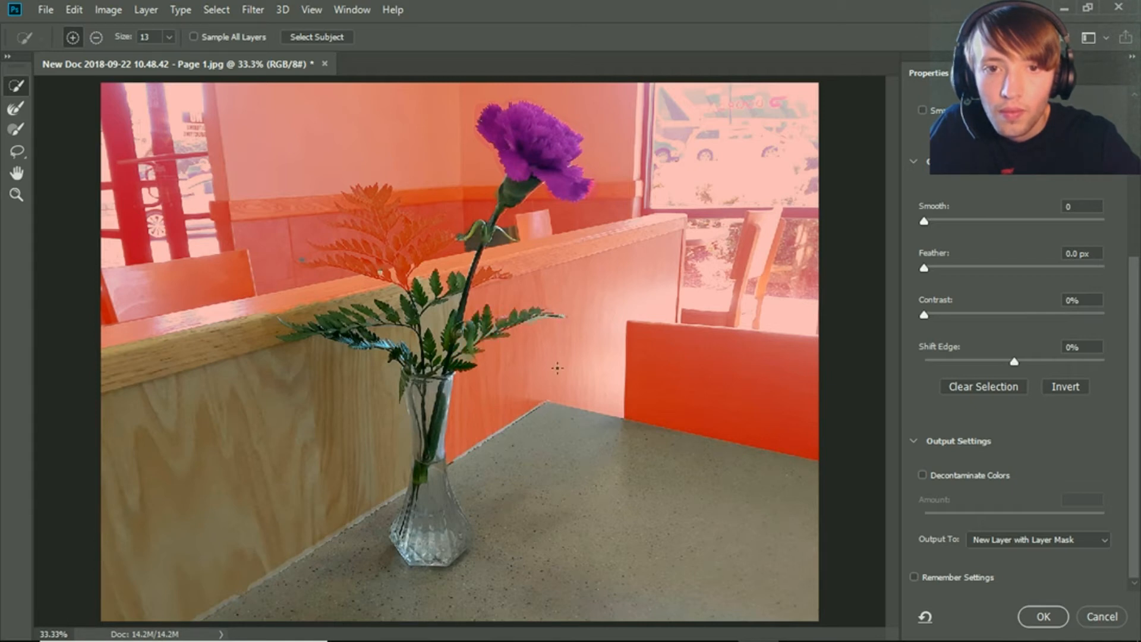
Step: Try to add the fern's upper-left frond to the selection, and subtract that area again
{"action": "left_click", "coordinate": [94, 37]}
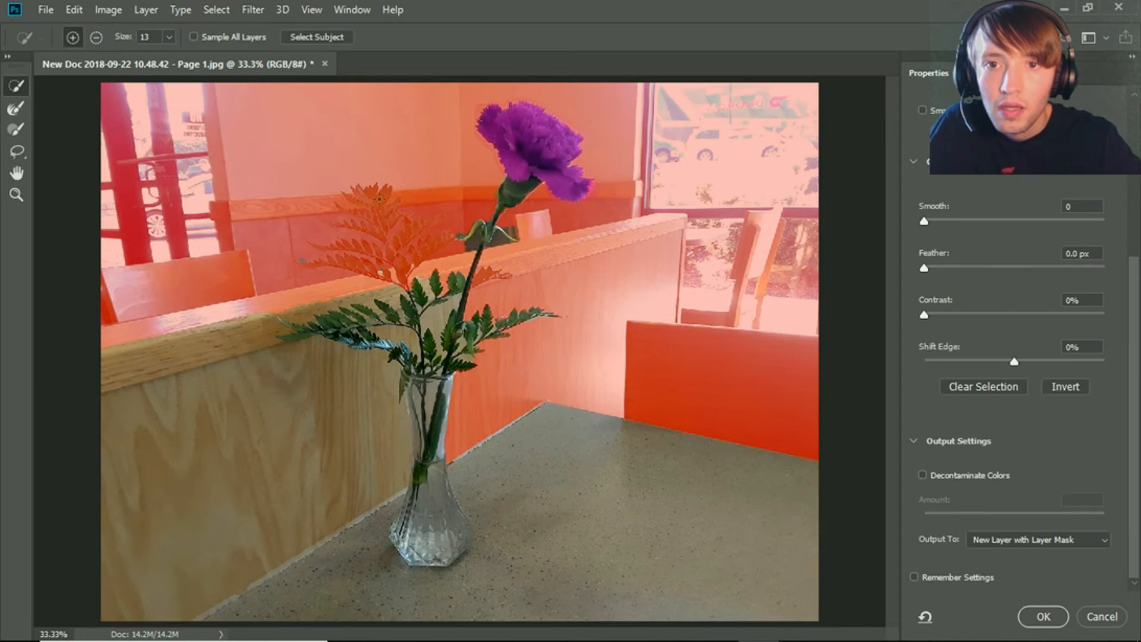
{"action": "left_click_drag", "start_coordinate": [281, 259], "coordinate": [351, 257]}
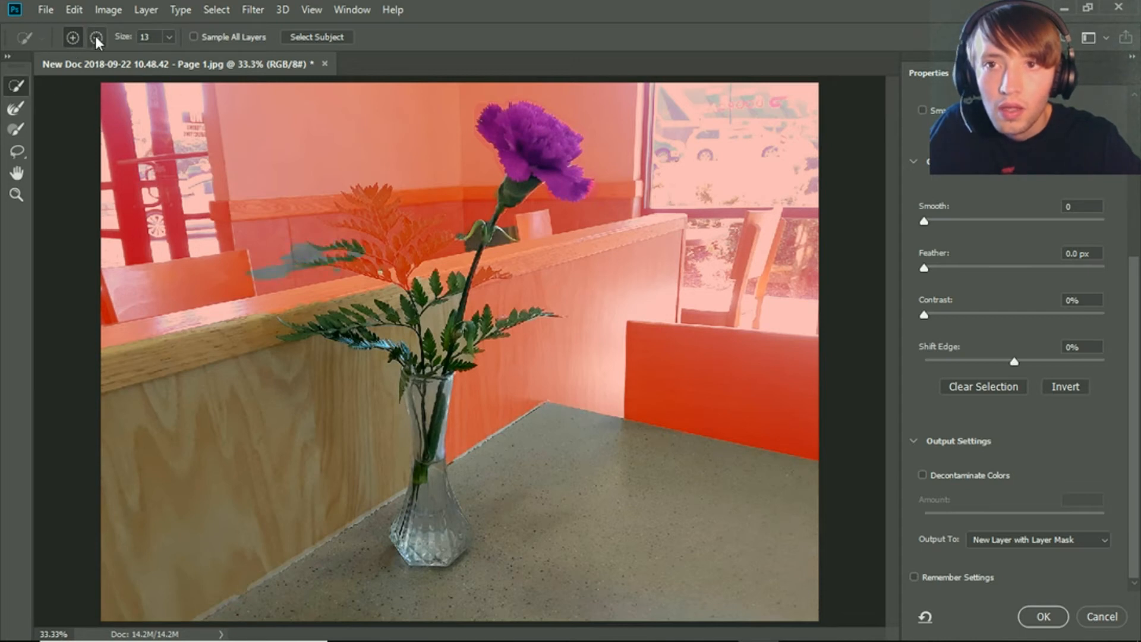
{"action": "left_click_drag", "start_coordinate": [432, 228], "coordinate": [256, 270]}
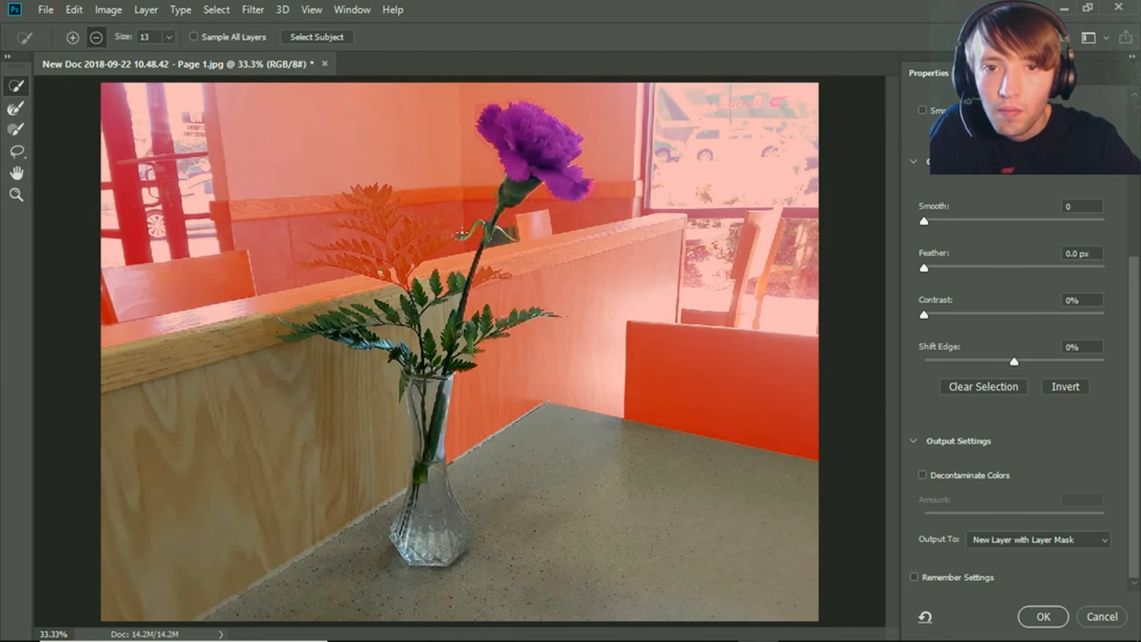
Step: Subtract the background gaps between the stem and its thin curled leaves, and restore add mode
{"action": "left_click_drag", "start_coordinate": [525, 238], "coordinate": [519, 235]}
{"action": "left_click", "coordinate": [500, 240]}
{"action": "left_click", "coordinate": [493, 247]}
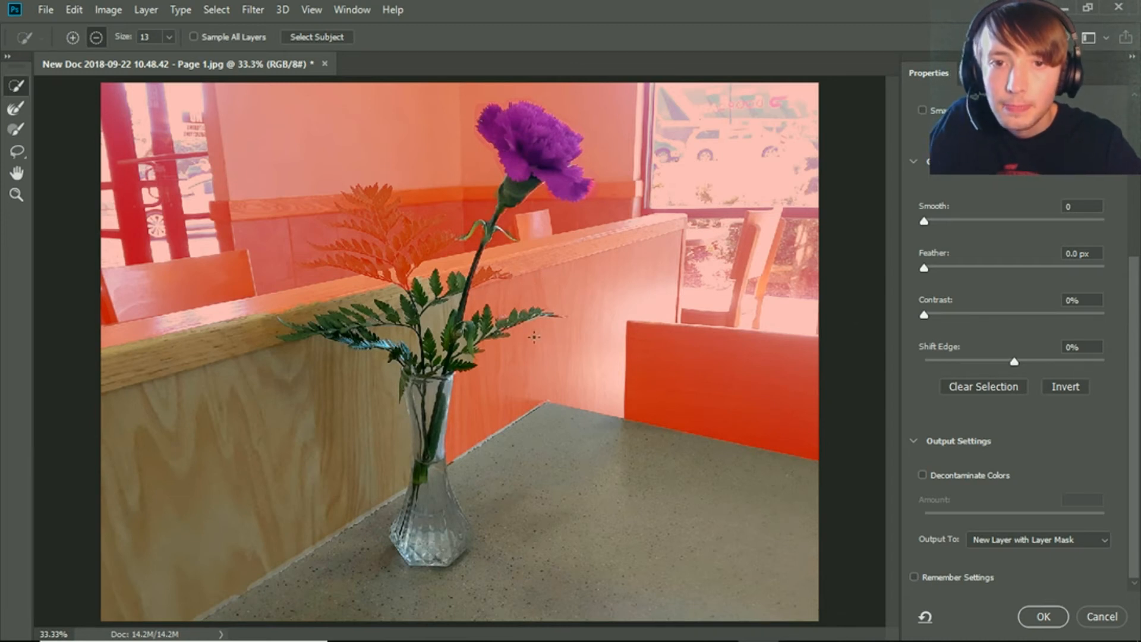
{"action": "left_click", "coordinate": [72, 37]}
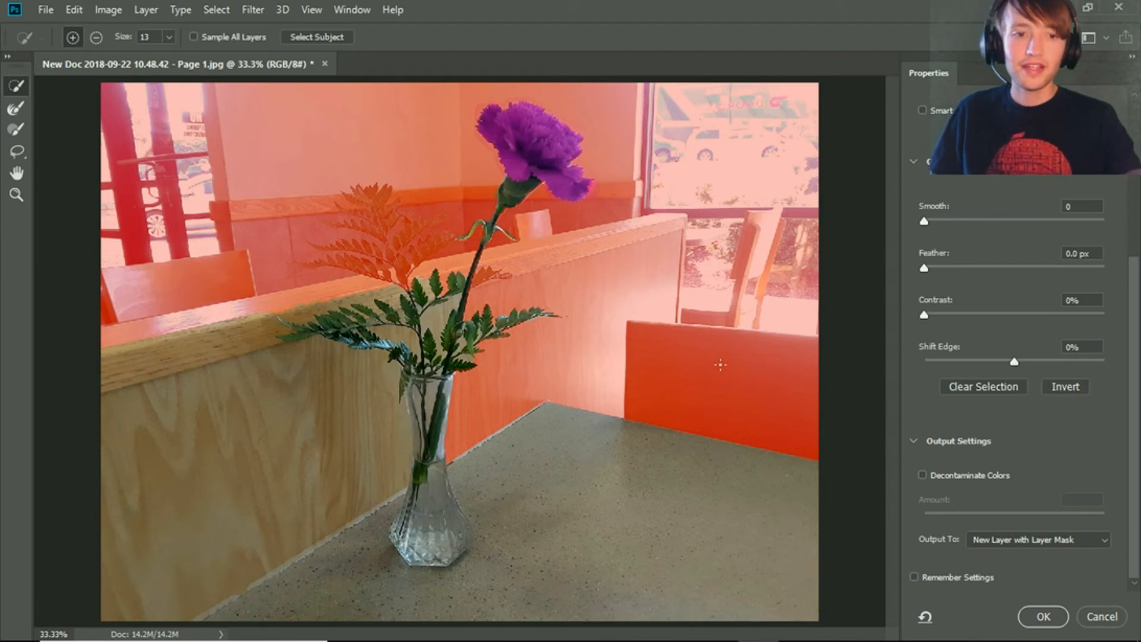
Step: Output the selection as New Layer with Layer Mask and apply Select and Mask
{"action": "left_click", "coordinate": [1029, 543]}
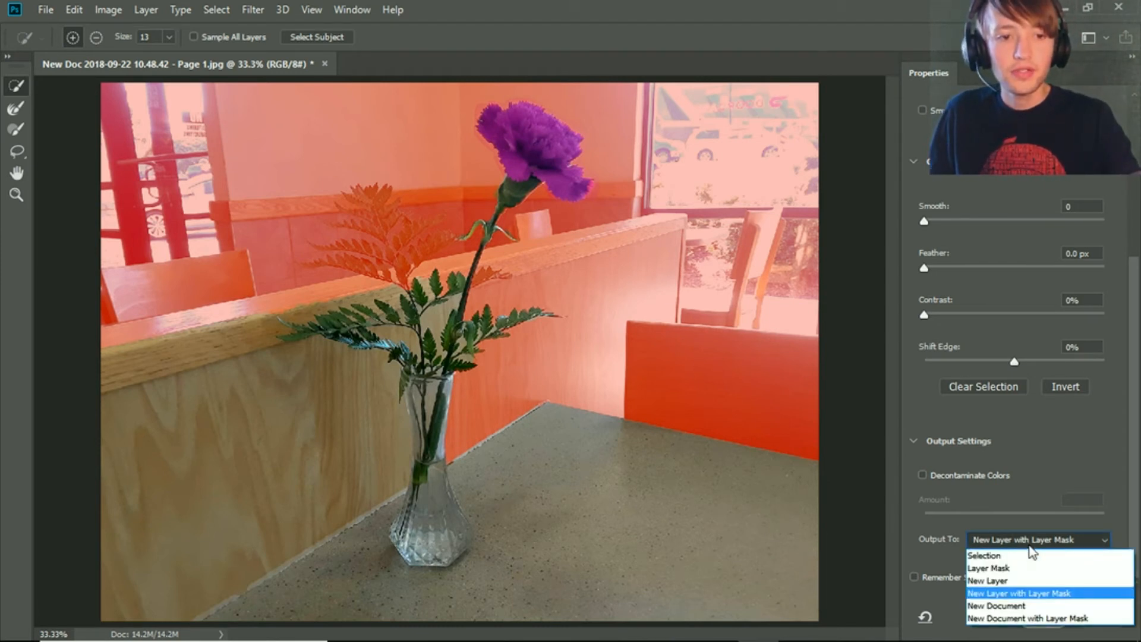
{"action": "left_click", "coordinate": [1047, 597]}
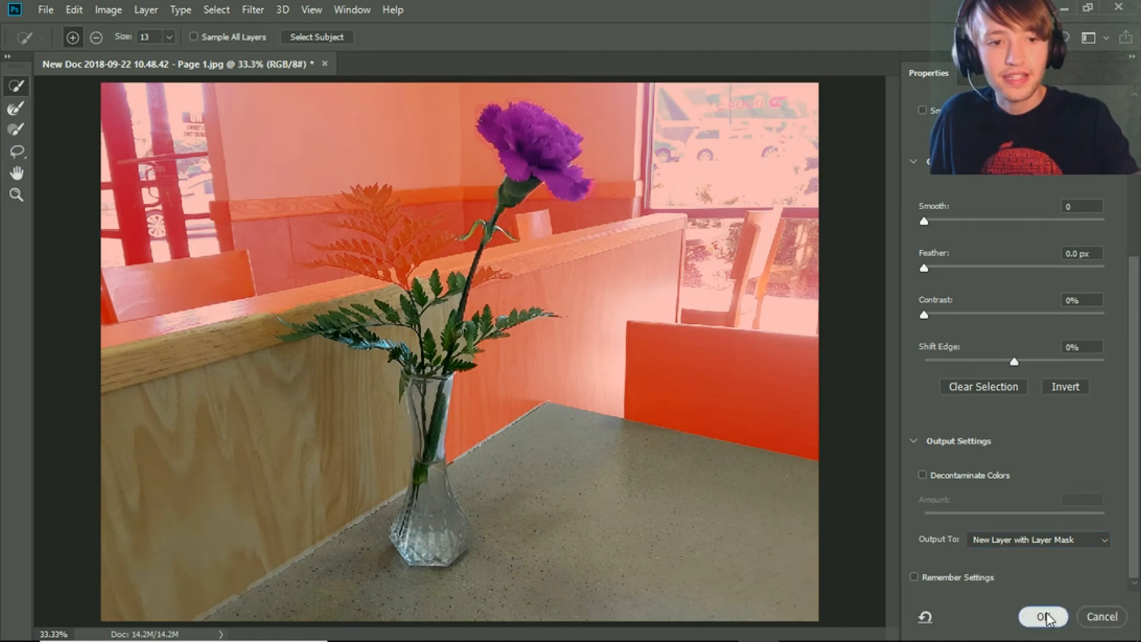
{"action": "left_click", "coordinate": [1042, 616]}
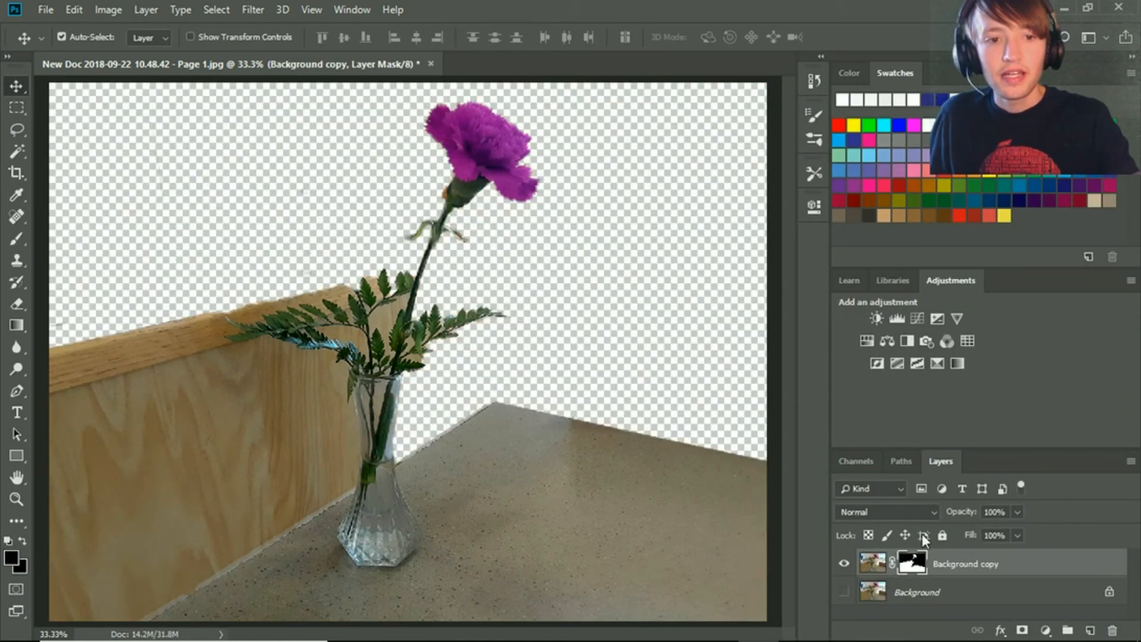
Step: Toggle the Background layer's visibility repeatedly to compare the masked copy with the original photo, leaving the layer shown
{"action": "left_click", "coordinate": [844, 593]}
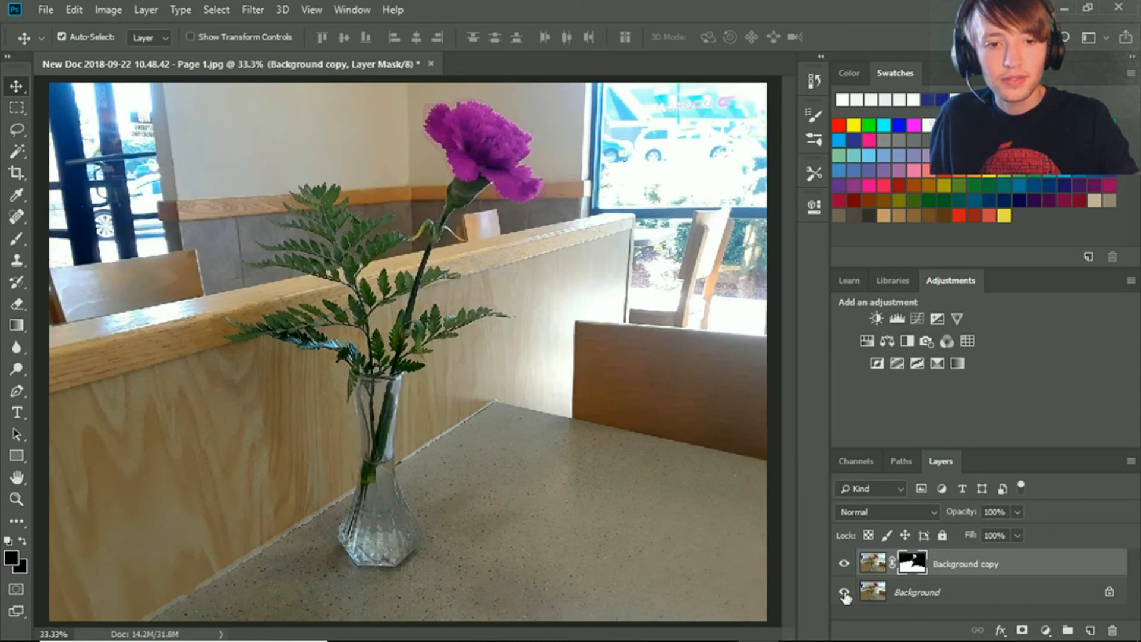
{"action": "left_click", "coordinate": [844, 593]}
{"action": "left_click", "coordinate": [845, 593]}
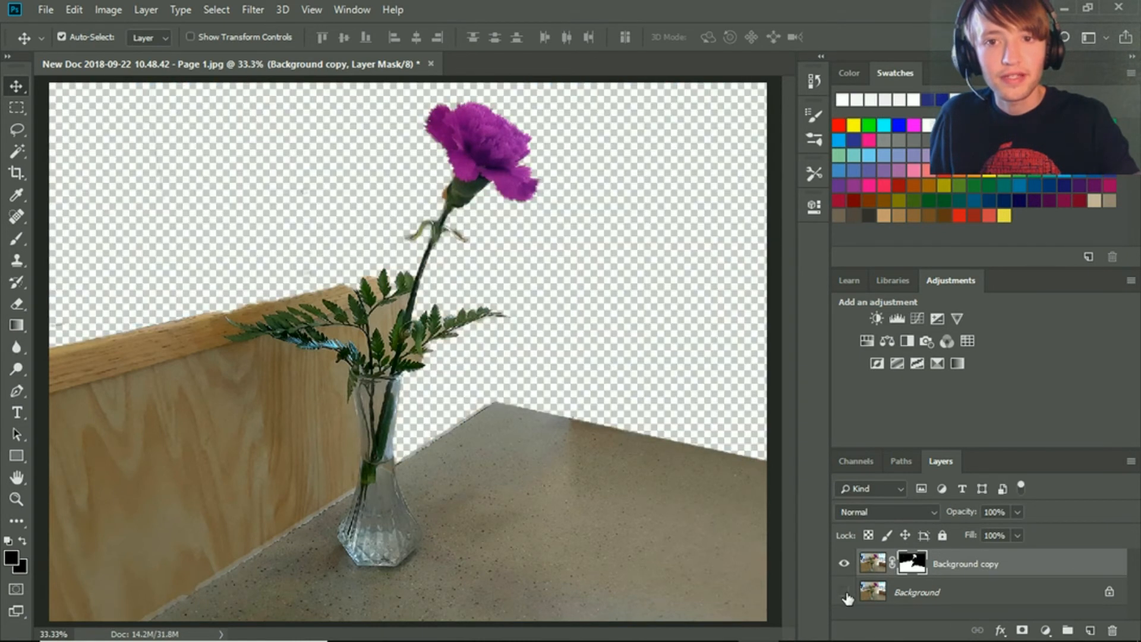
{"action": "left_click", "coordinate": [844, 592]}
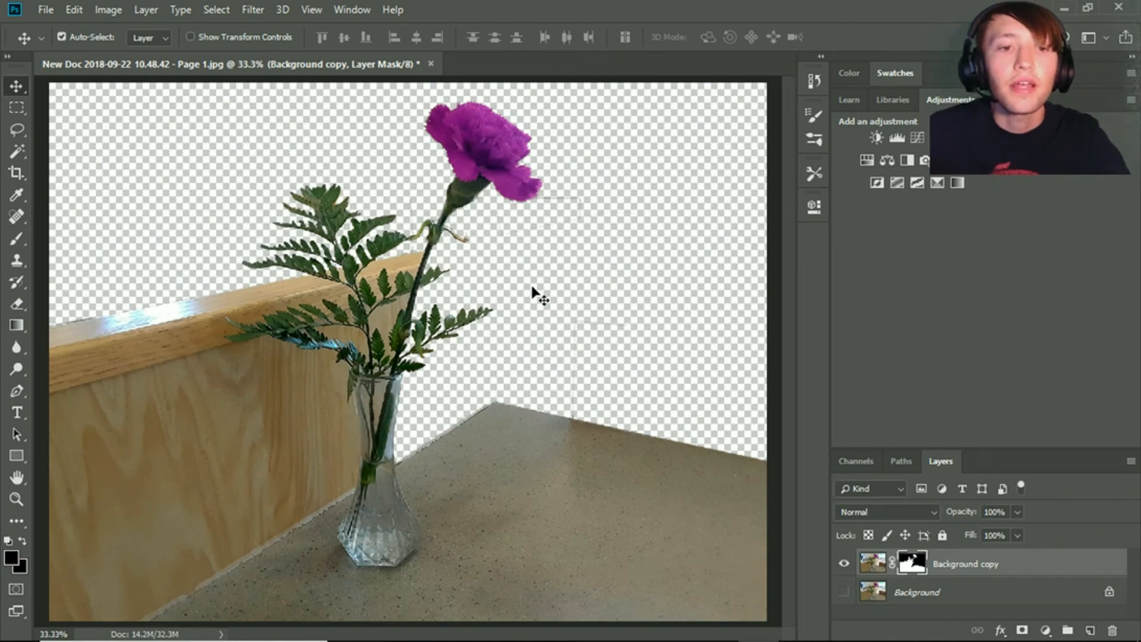
{"action": "left_click", "coordinate": [844, 592]}
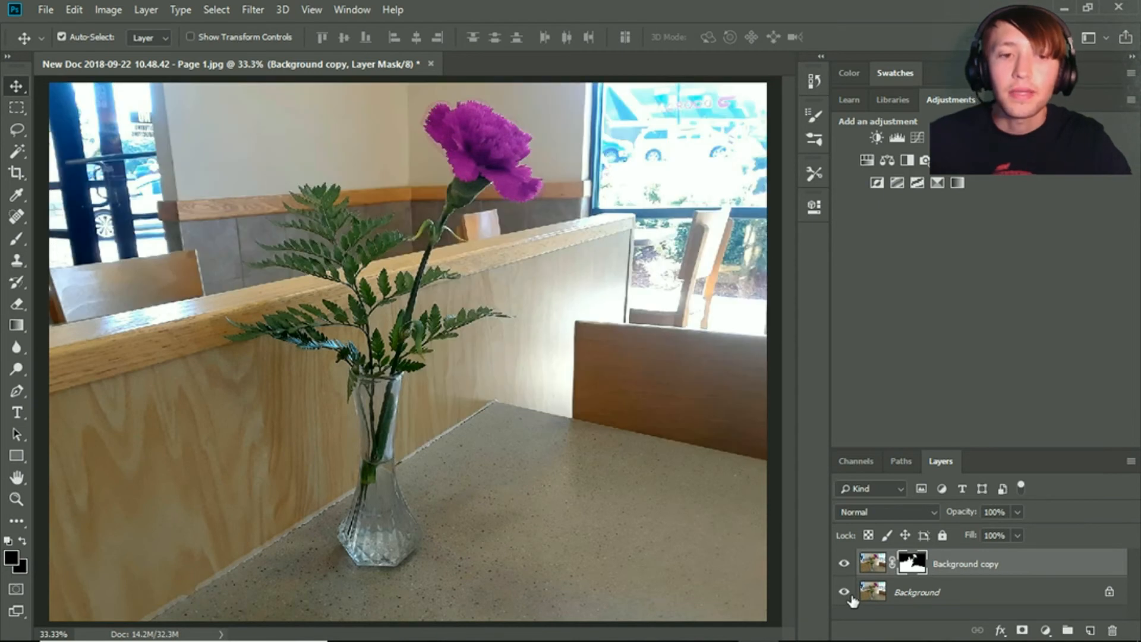
{"action": "left_click", "coordinate": [844, 592]}
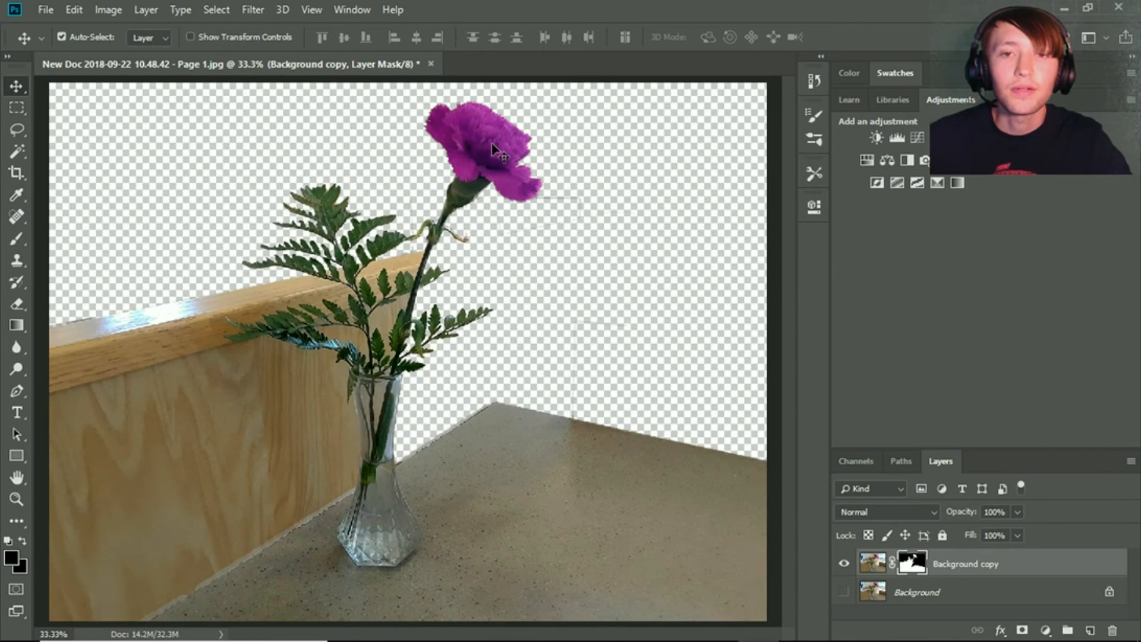
{"action": "left_click", "coordinate": [844, 592]}
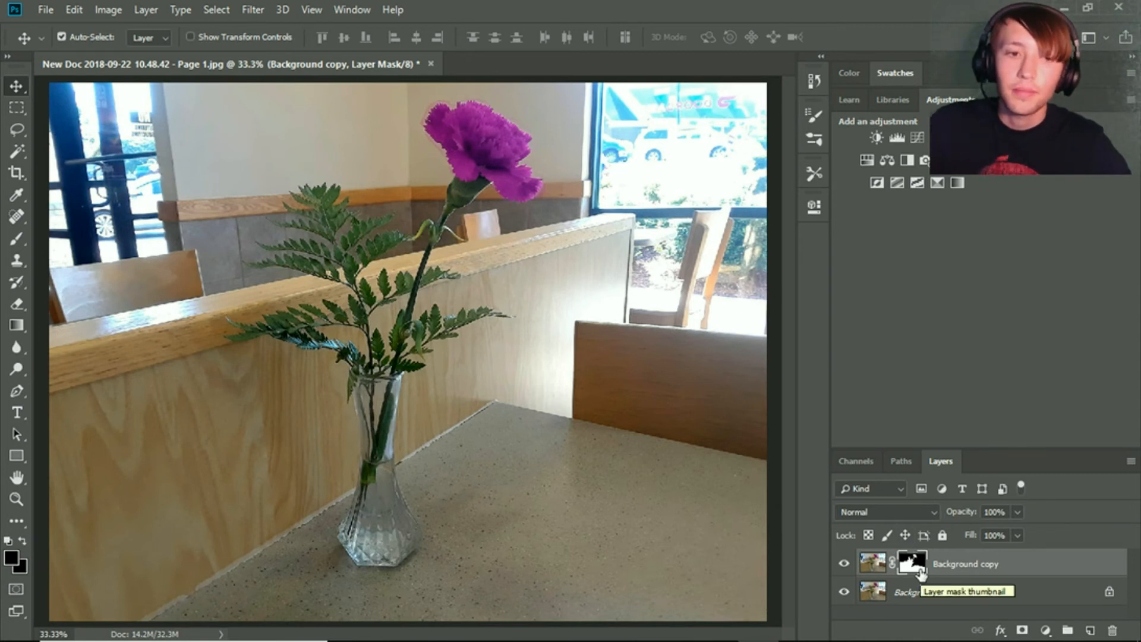
Step: Display the Background copy layer's mask alone, paint out its stray lines in black with an Overlay-mode brush, and return to the image view
{"action": "key", "text": "alt"}
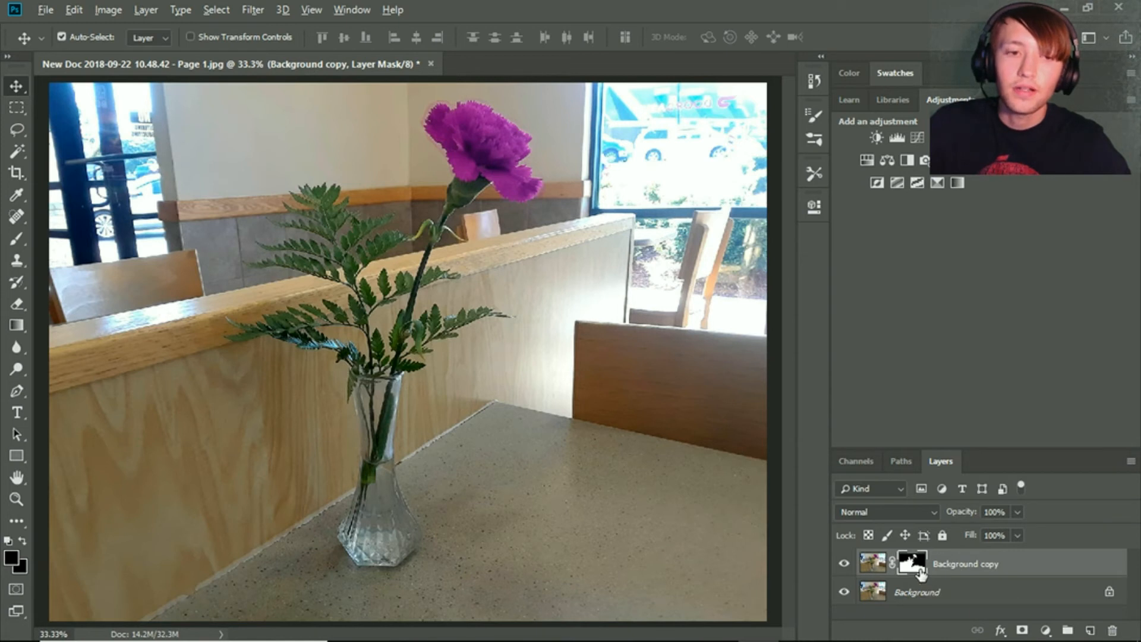
{"action": "left_click", "coordinate": [920, 573], "text": "alt"}
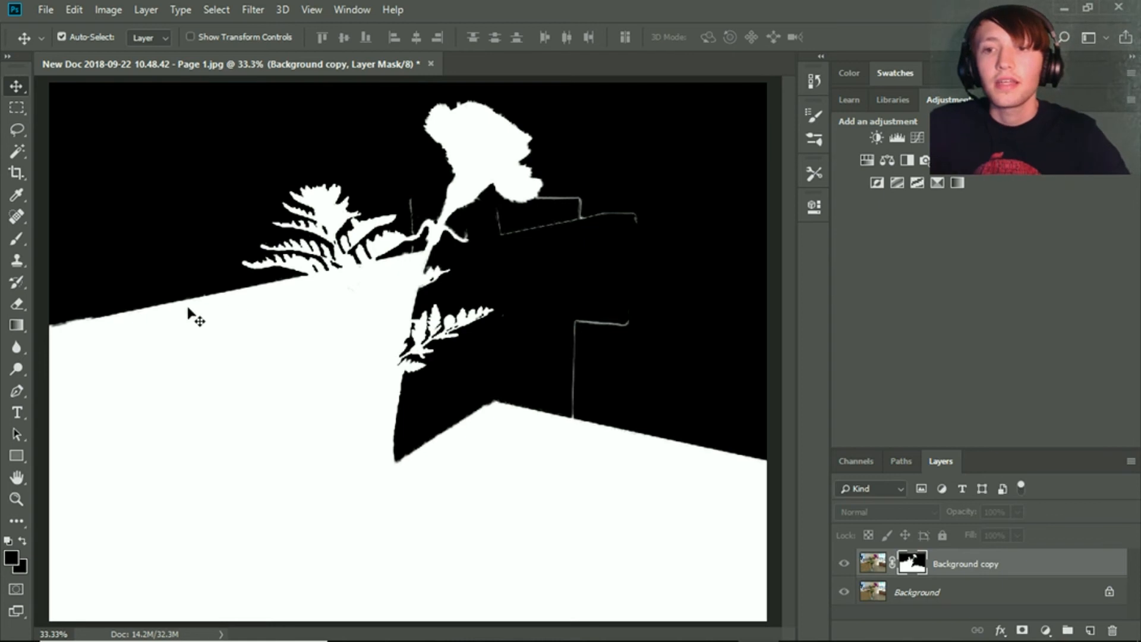
{"action": "left_click", "coordinate": [15, 238]}
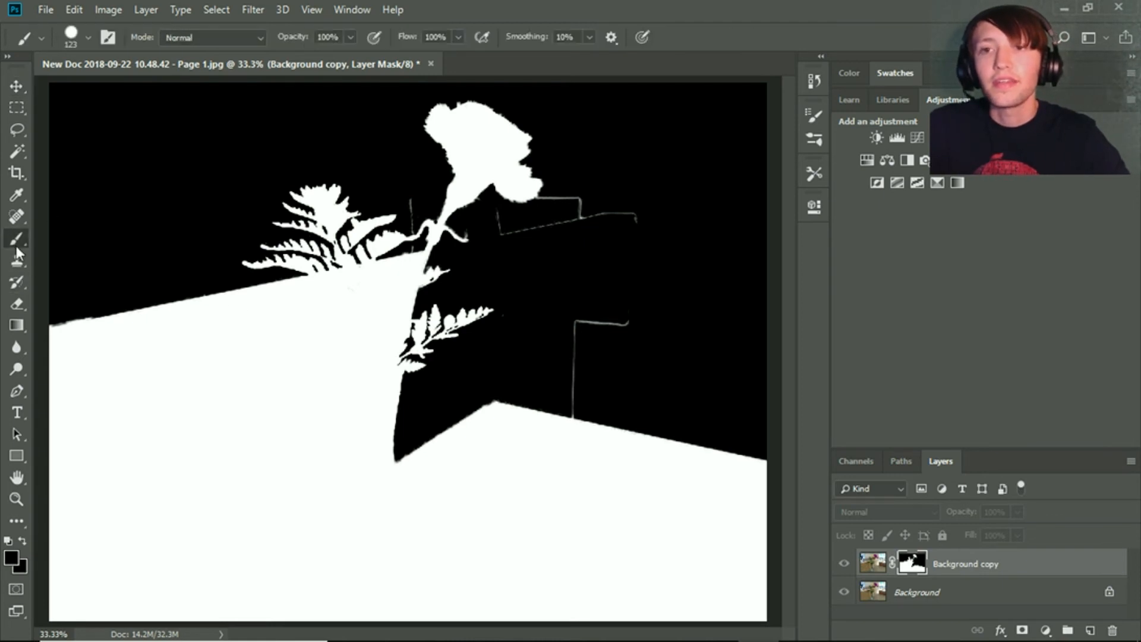
{"action": "left_click", "coordinate": [213, 41]}
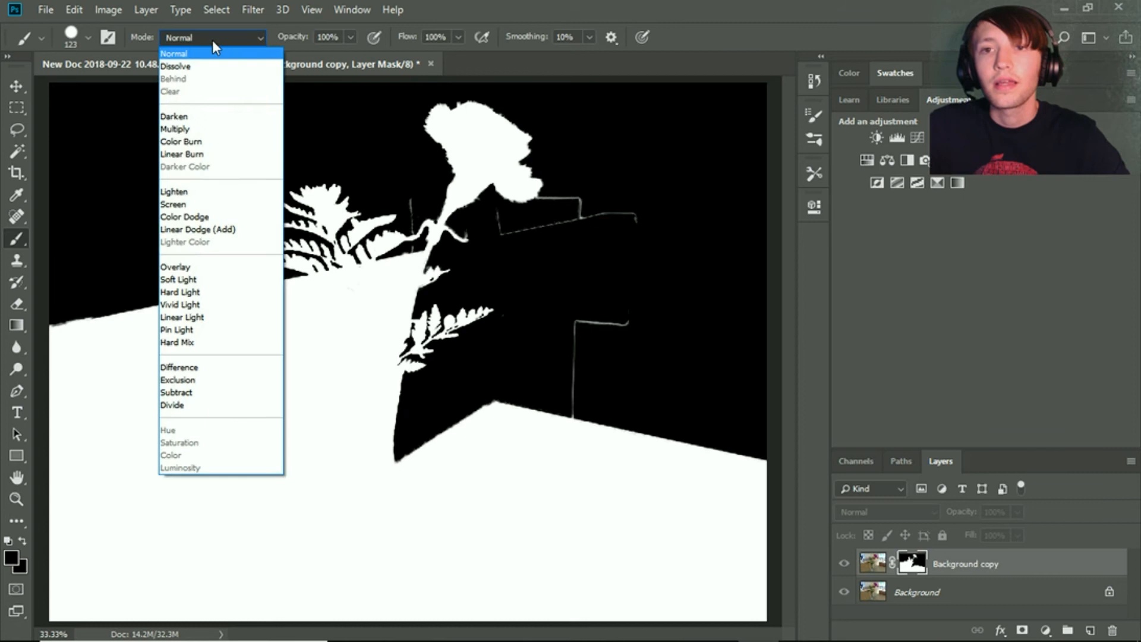
{"action": "left_click", "coordinate": [210, 270]}
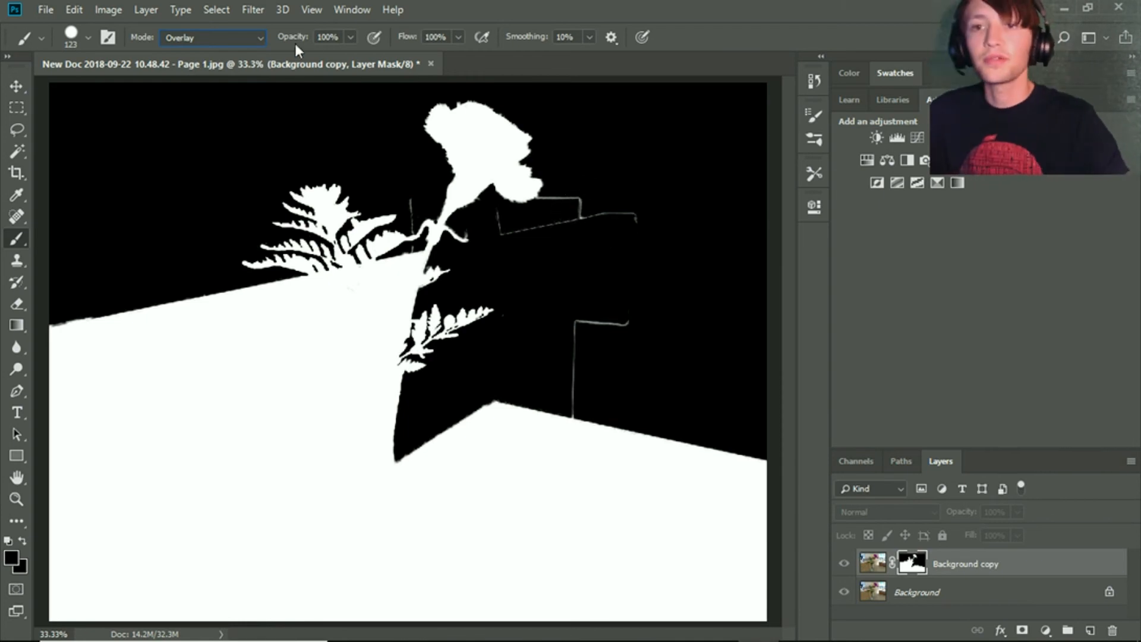
{"action": "mouse_move", "coordinate": [596, 206]}
{"action": "left_mouse_down"}
{"action": "mouse_move", "coordinate": [518, 293]}
{"action": "mouse_move", "coordinate": [629, 159]}
{"action": "left_mouse_up"}
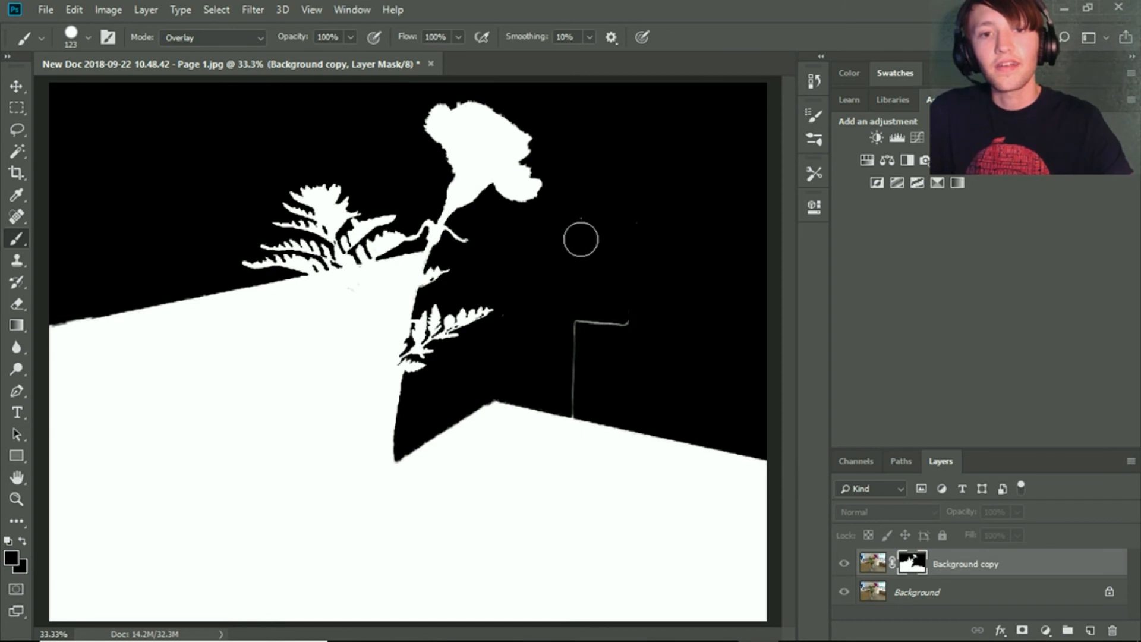
{"action": "mouse_move", "coordinate": [642, 250]}
{"action": "left_mouse_down"}
{"action": "mouse_move", "coordinate": [547, 326]}
{"action": "mouse_move", "coordinate": [537, 376]}
{"action": "mouse_move", "coordinate": [504, 394]}
{"action": "mouse_move", "coordinate": [497, 441]}
{"action": "mouse_move", "coordinate": [573, 418]}
{"action": "left_mouse_up"}
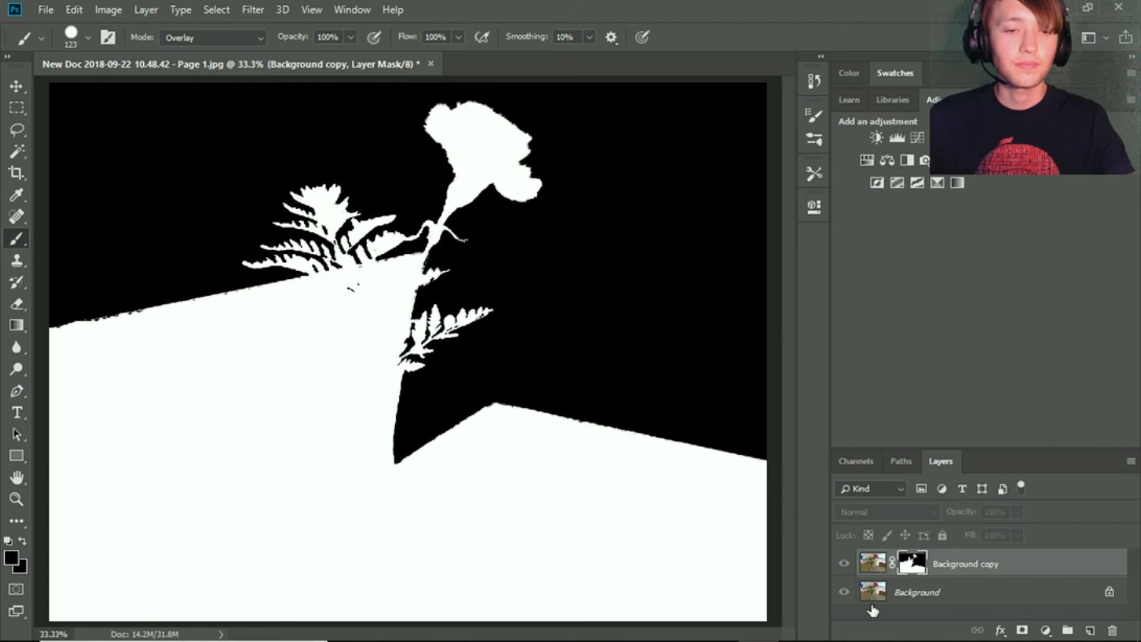
{"action": "left_click", "coordinate": [842, 565]}
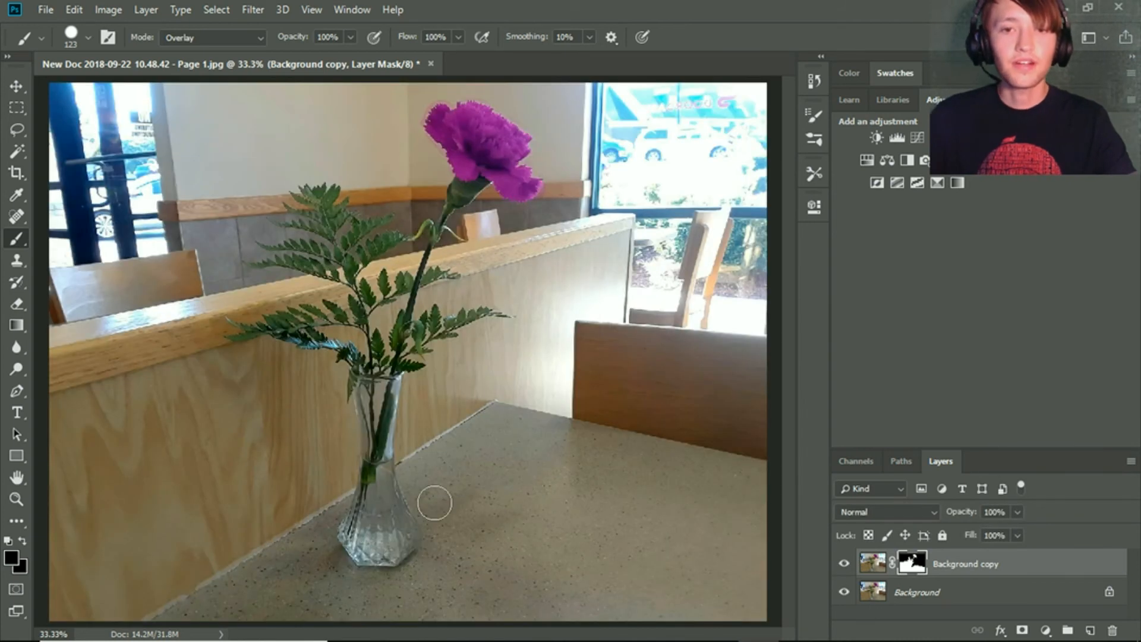
Step: Duplicate the Background layer, keeping the copy directly beneath the masked Background copy layer
{"action": "right_click", "coordinate": [891, 600]}
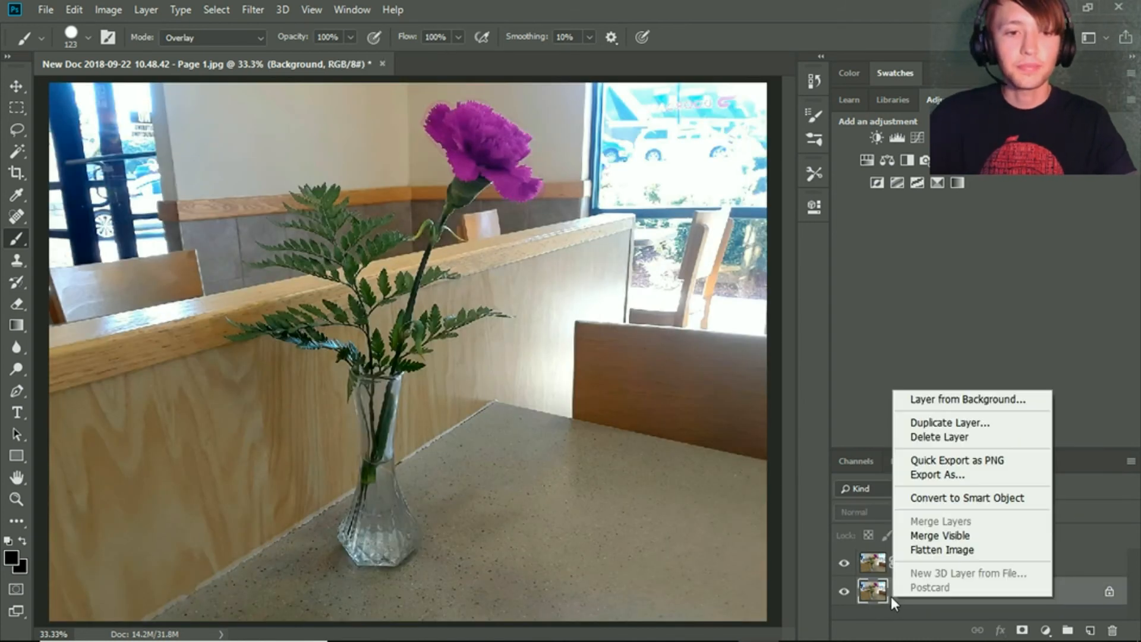
{"action": "left_click", "coordinate": [983, 427]}
{"action": "left_click", "coordinate": [702, 159]}
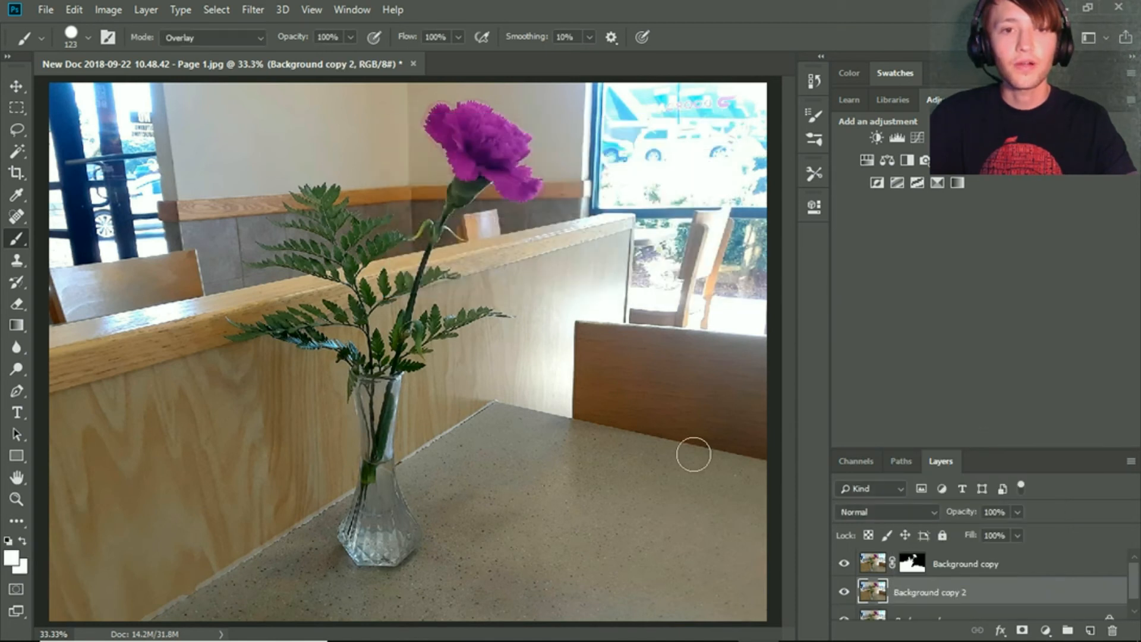
{"action": "scroll", "coordinate": [909, 579], "scroll_direction": "down", "scroll_amount": 1}
{"action": "scroll", "coordinate": [886, 594], "scroll_direction": "up", "scroll_amount": 1}
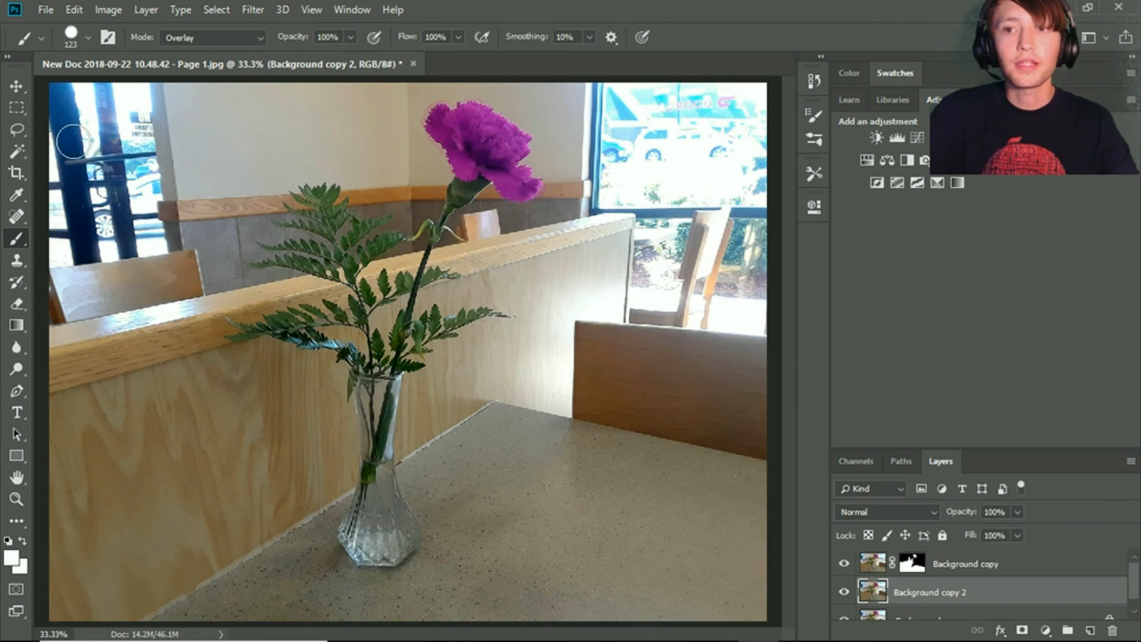
Step: Lasso one loose selection on Background copy 2 around the wooden partition, fern, flower, vase and table, down to the image's lower edge
{"action": "left_click", "coordinate": [16, 130]}
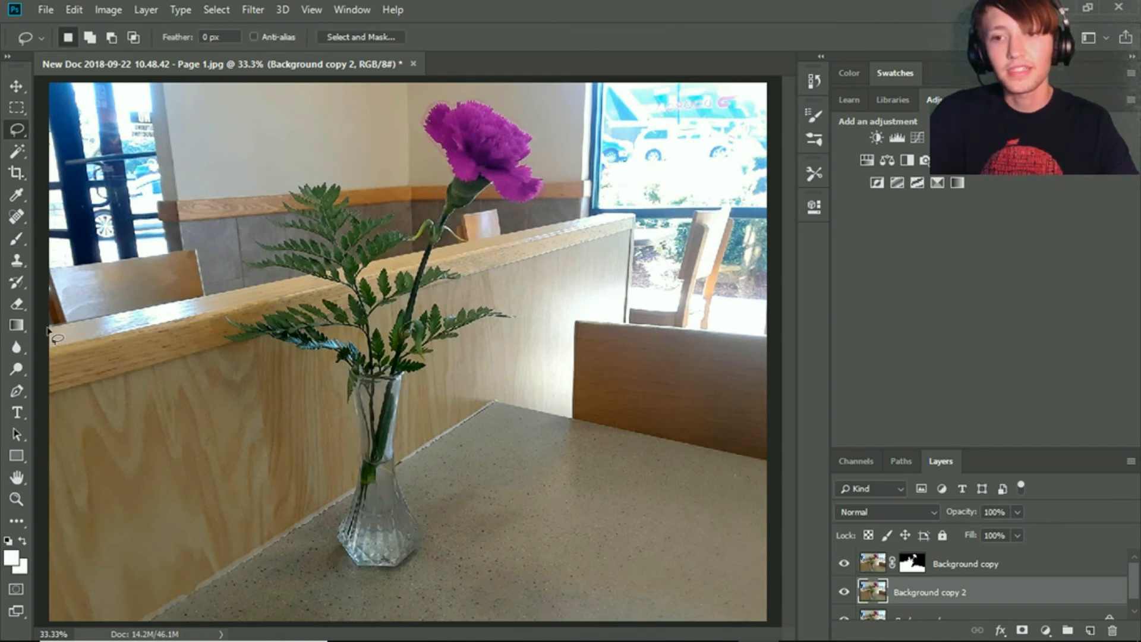
{"action": "mouse_move", "coordinate": [73, 325]}
{"action": "left_mouse_down"}
{"action": "mouse_move", "coordinate": [298, 277]}
{"action": "mouse_move", "coordinate": [238, 274]}
{"action": "mouse_move", "coordinate": [282, 228]}
{"action": "mouse_move", "coordinate": [302, 178]}
{"action": "mouse_move", "coordinate": [341, 184]}
{"action": "mouse_move", "coordinate": [369, 220]}
{"action": "mouse_move", "coordinate": [394, 211]}
{"action": "mouse_move", "coordinate": [385, 234]}
{"action": "mouse_move", "coordinate": [445, 201]}
{"action": "left_mouse_up"}
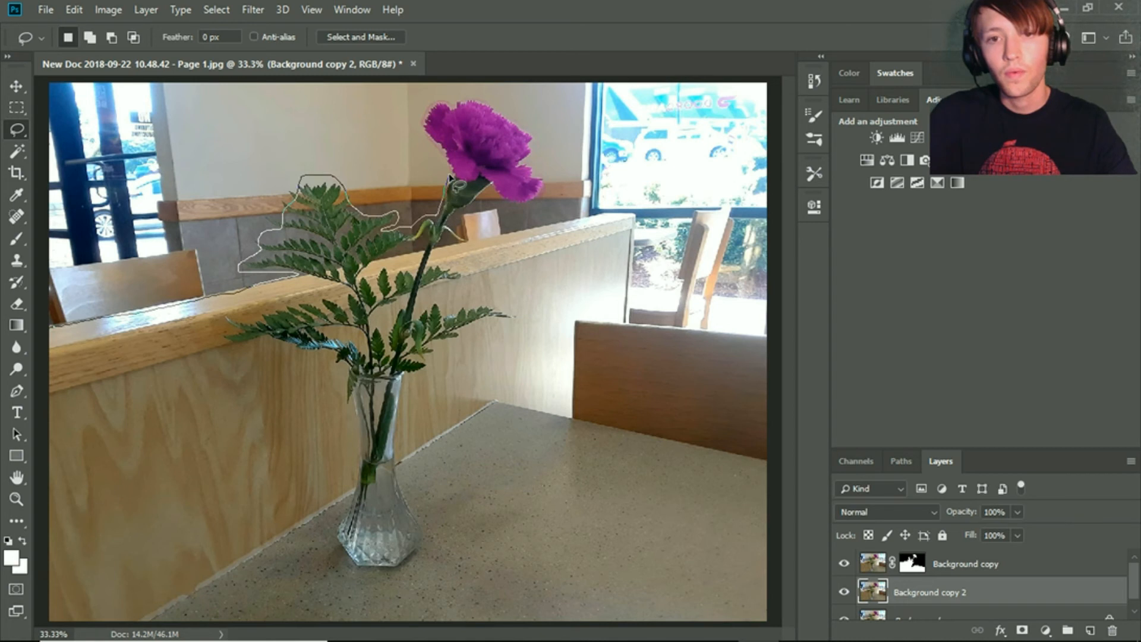
{"action": "mouse_move", "coordinate": [428, 144]}
{"action": "left_mouse_down"}
{"action": "mouse_move", "coordinate": [425, 107]}
{"action": "mouse_move", "coordinate": [442, 100]}
{"action": "mouse_move", "coordinate": [482, 97]}
{"action": "mouse_move", "coordinate": [525, 132]}
{"action": "mouse_move", "coordinate": [539, 197]}
{"action": "mouse_move", "coordinate": [508, 208]}
{"action": "mouse_move", "coordinate": [488, 199]}
{"action": "left_mouse_up"}
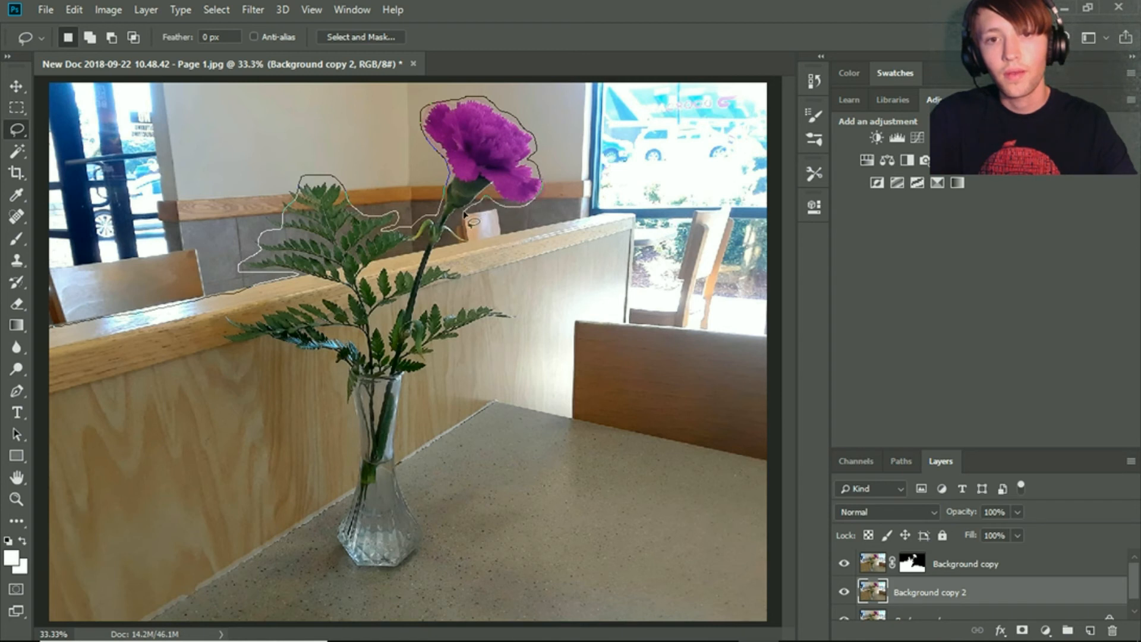
{"action": "mouse_move", "coordinate": [458, 221]}
{"action": "left_mouse_down"}
{"action": "mouse_move", "coordinate": [463, 250]}
{"action": "mouse_move", "coordinate": [448, 238]}
{"action": "left_mouse_up"}
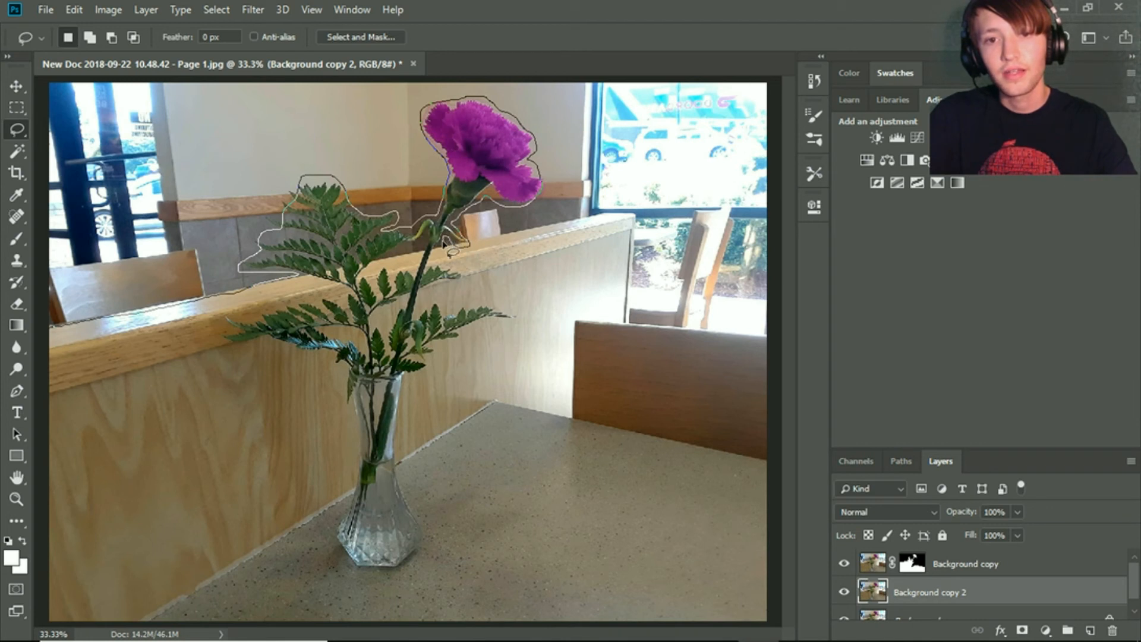
{"action": "mouse_move", "coordinate": [442, 262]}
{"action": "left_mouse_down"}
{"action": "mouse_move", "coordinate": [470, 275]}
{"action": "mouse_move", "coordinate": [424, 292]}
{"action": "mouse_move", "coordinate": [415, 309]}
{"action": "mouse_move", "coordinate": [491, 306]}
{"action": "mouse_move", "coordinate": [502, 320]}
{"action": "mouse_move", "coordinate": [477, 349]}
{"action": "mouse_move", "coordinate": [427, 367]}
{"action": "left_mouse_up"}
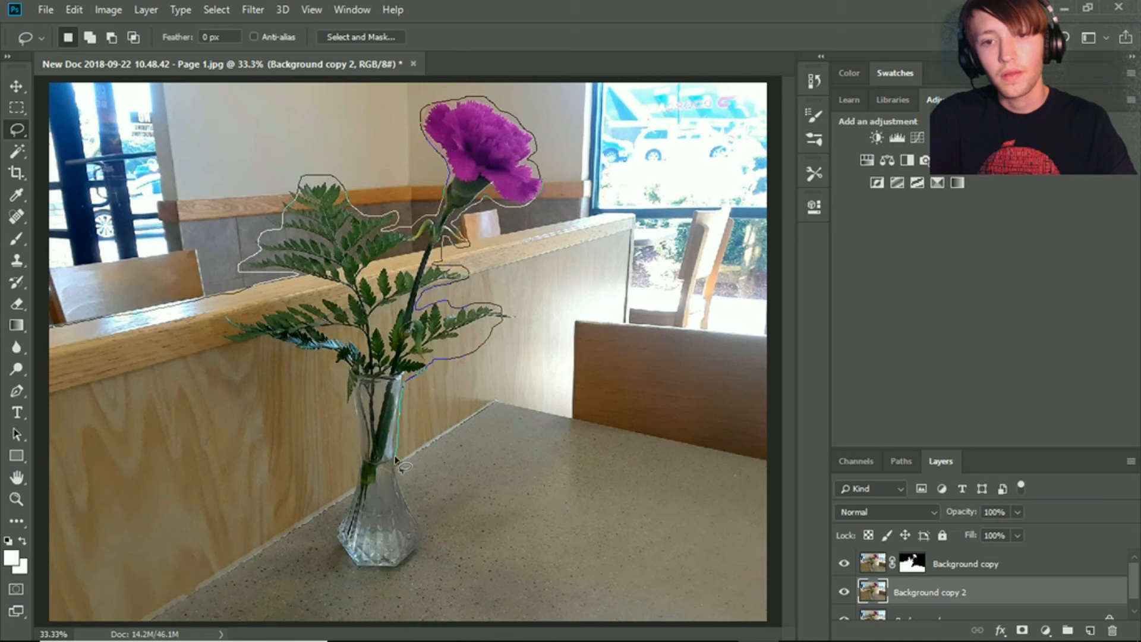
{"action": "mouse_move", "coordinate": [398, 463]}
{"action": "left_mouse_down"}
{"action": "mouse_move", "coordinate": [488, 408]}
{"action": "mouse_move", "coordinate": [535, 409]}
{"action": "mouse_move", "coordinate": [773, 466]}
{"action": "mouse_move", "coordinate": [780, 497]}
{"action": "mouse_move", "coordinate": [797, 622]}
{"action": "mouse_move", "coordinate": [773, 641]}
{"action": "mouse_move", "coordinate": [440, 640]}
{"action": "left_mouse_up"}
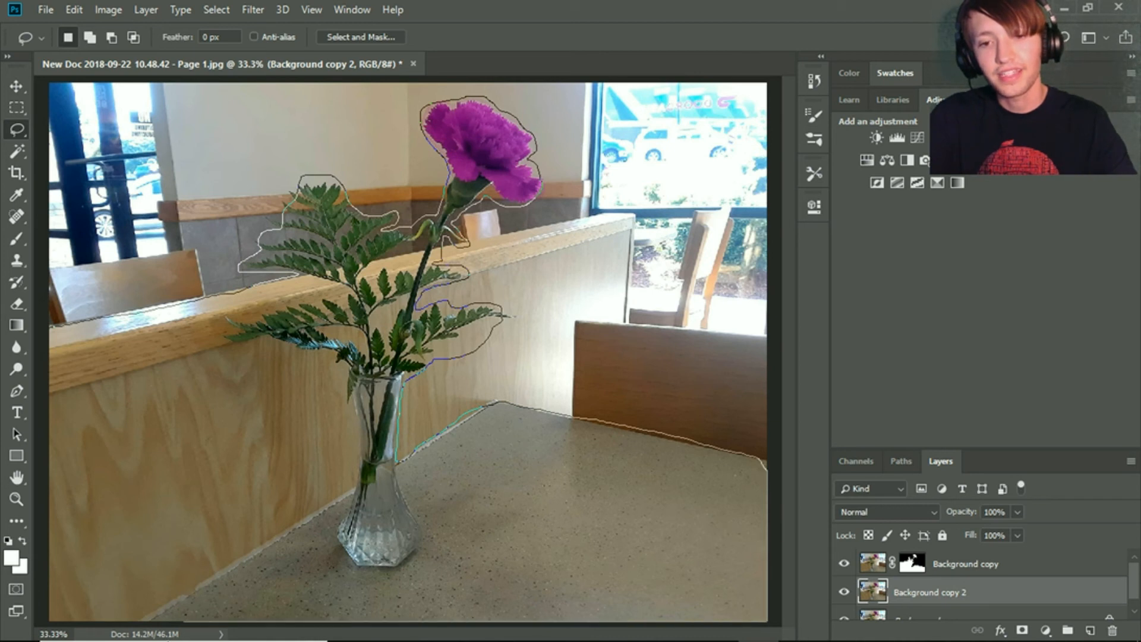
{"action": "mouse_move", "coordinate": [12, 585]}
{"action": "left_mouse_down"}
{"action": "mouse_move", "coordinate": [10, 462]}
{"action": "mouse_move", "coordinate": [37, 330]}
{"action": "left_mouse_up"}
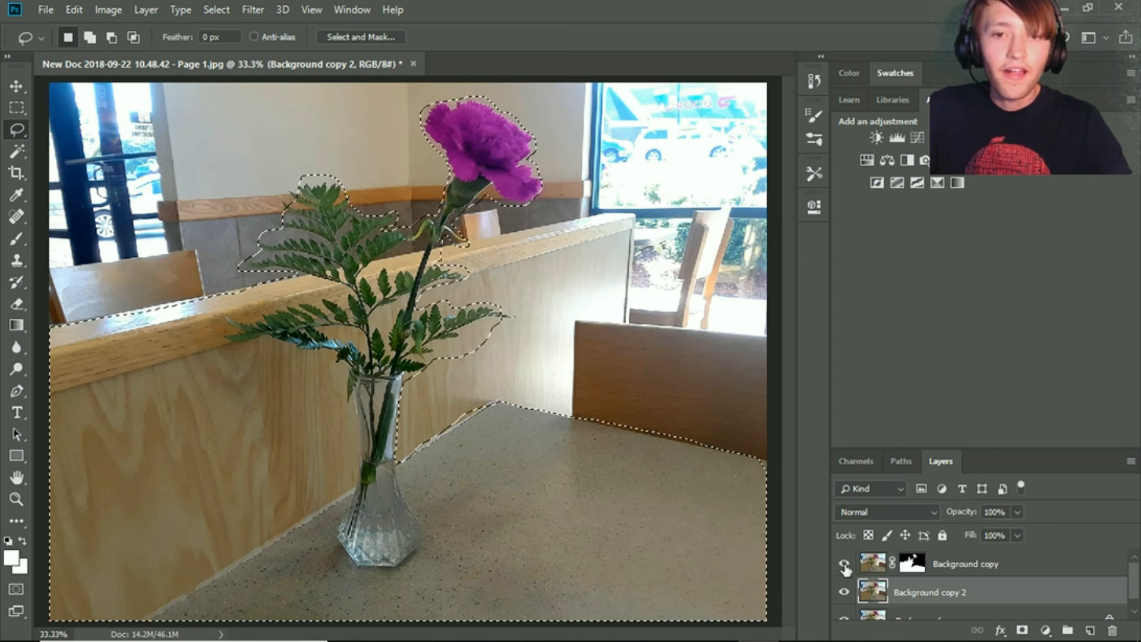
Step: Fill the selected foreground area with Content-Aware contents, with Color Adaptation on, Normal mode and 100% opacity
{"action": "left_click", "coordinate": [74, 10]}
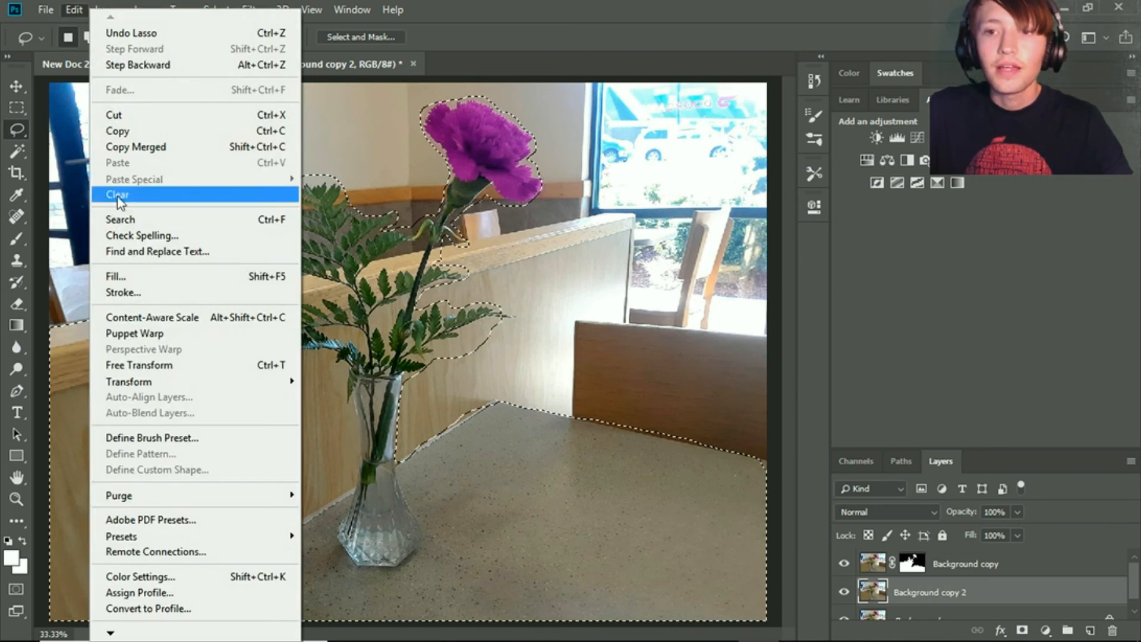
{"action": "left_click", "coordinate": [127, 277]}
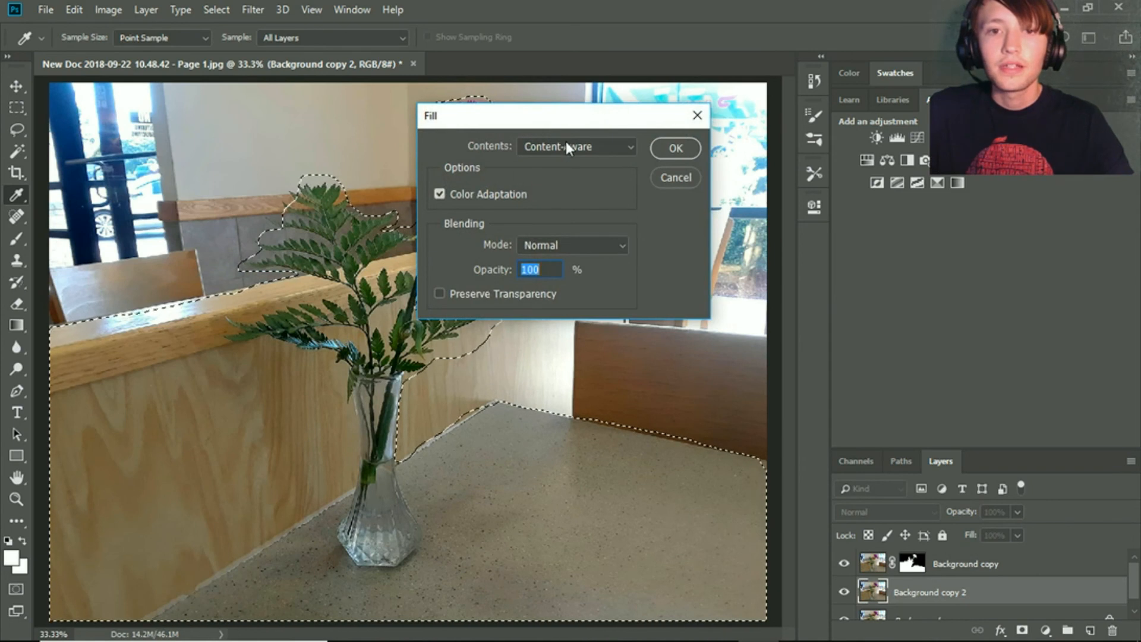
{"action": "left_click", "coordinate": [565, 145]}
{"action": "left_click", "coordinate": [556, 221]}
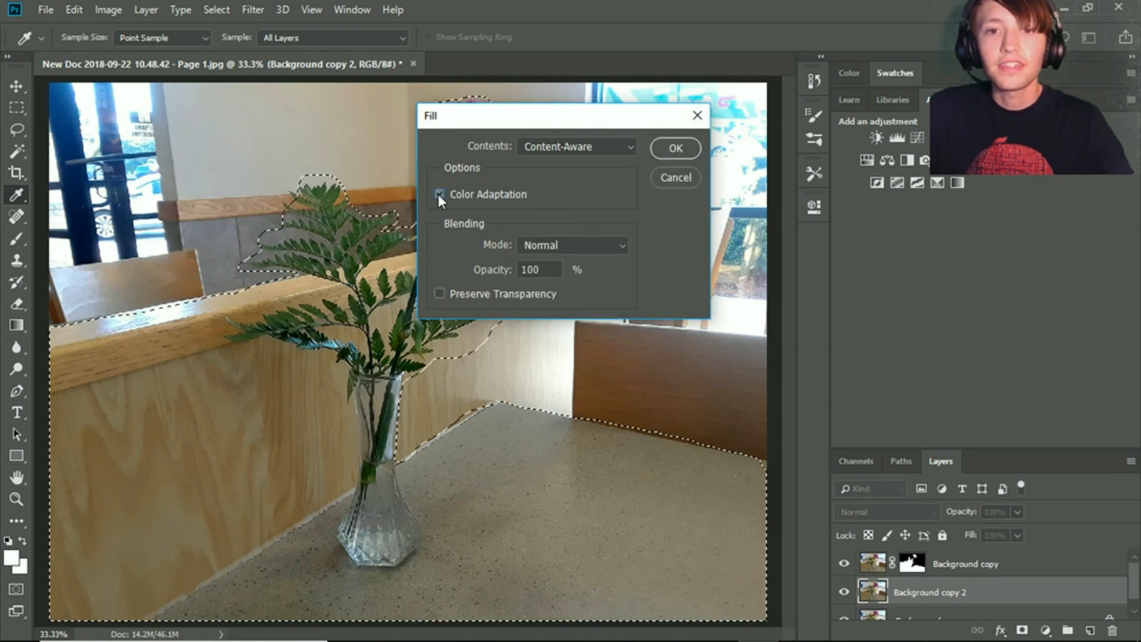
{"action": "left_click", "coordinate": [675, 148]}
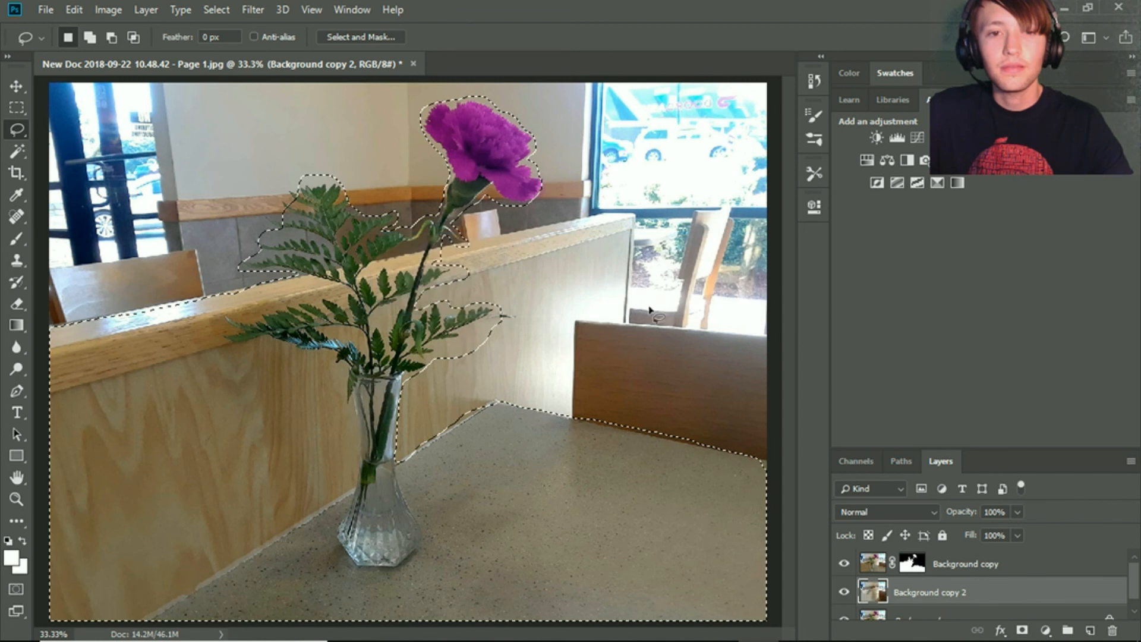
Step: Hide the masked Background copy layer to reveal the filled background, and clear the selection
{"action": "left_click", "coordinate": [844, 592]}
{"action": "left_click", "coordinate": [844, 592]}
{"action": "left_click", "coordinate": [844, 563]}
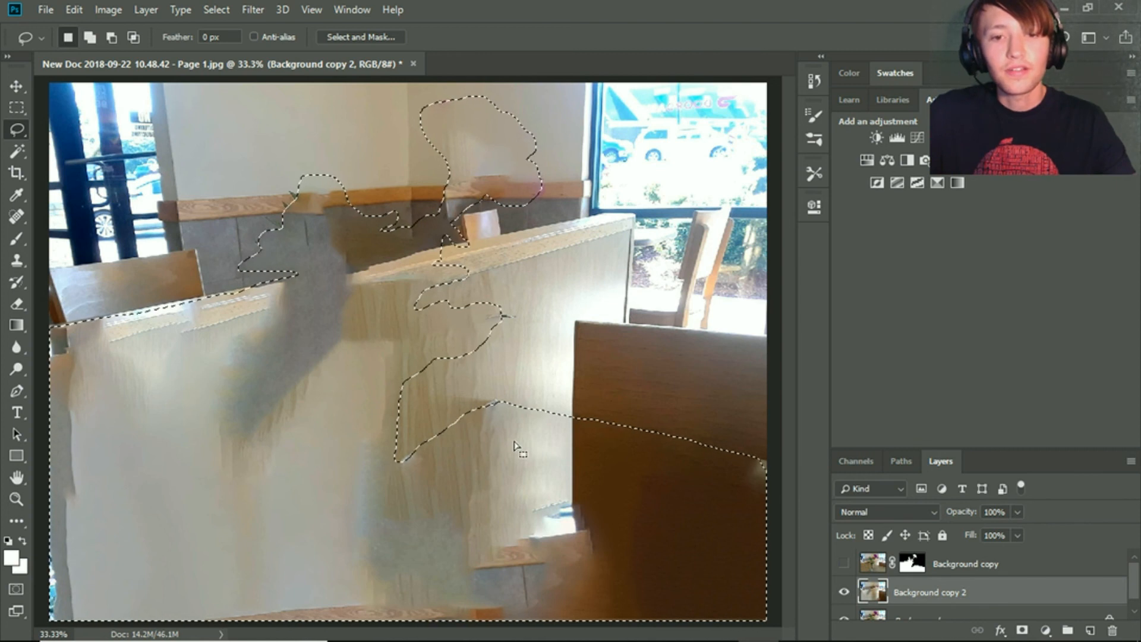
{"action": "key", "text": "ctrl+d"}
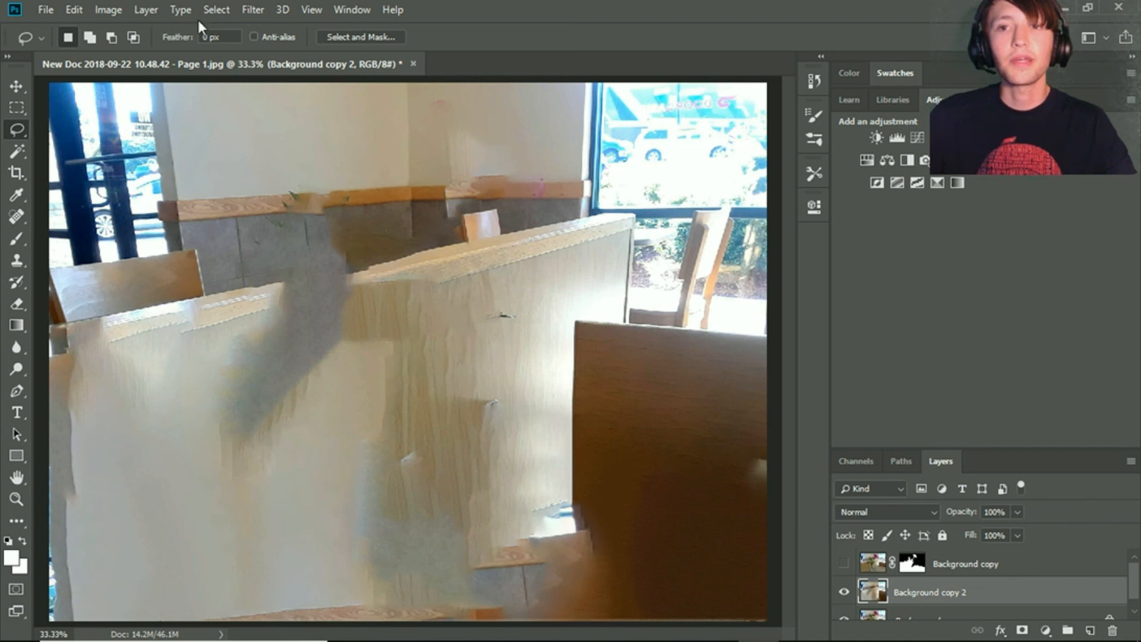
Step: Apply a Lens Blur with radius 100 to Background copy 2, and show the masked Background copy layer again
{"action": "left_click", "coordinate": [266, 9]}
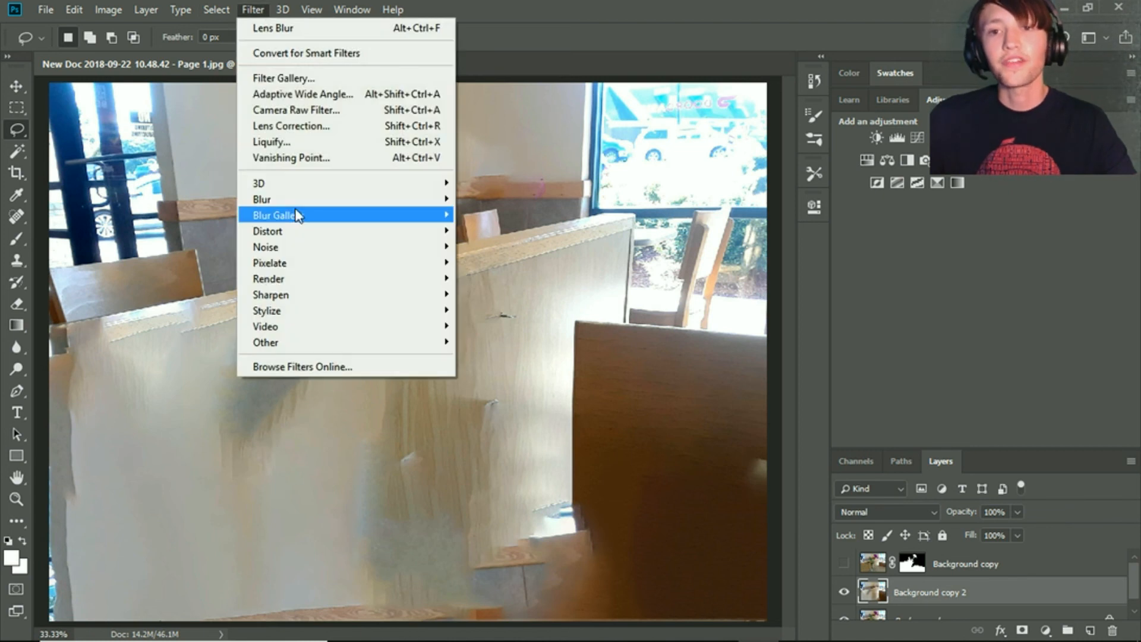
{"action": "mouse_move", "coordinate": [295, 205]}
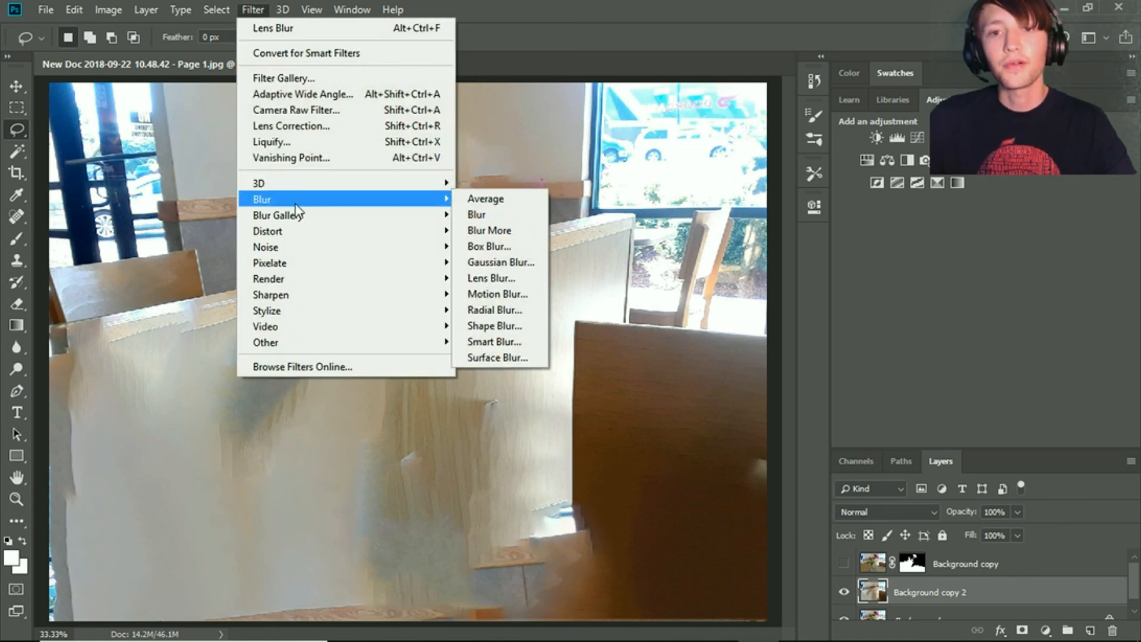
{"action": "left_click", "coordinate": [511, 278]}
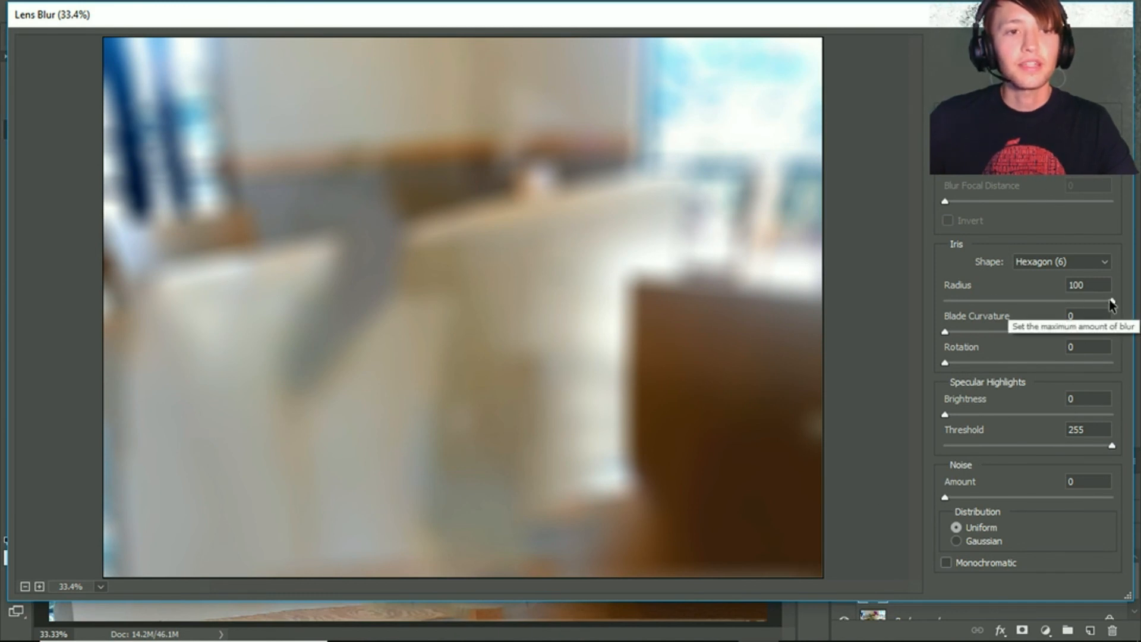
{"action": "left_click_drag", "start_coordinate": [1113, 305], "coordinate": [1063, 305]}
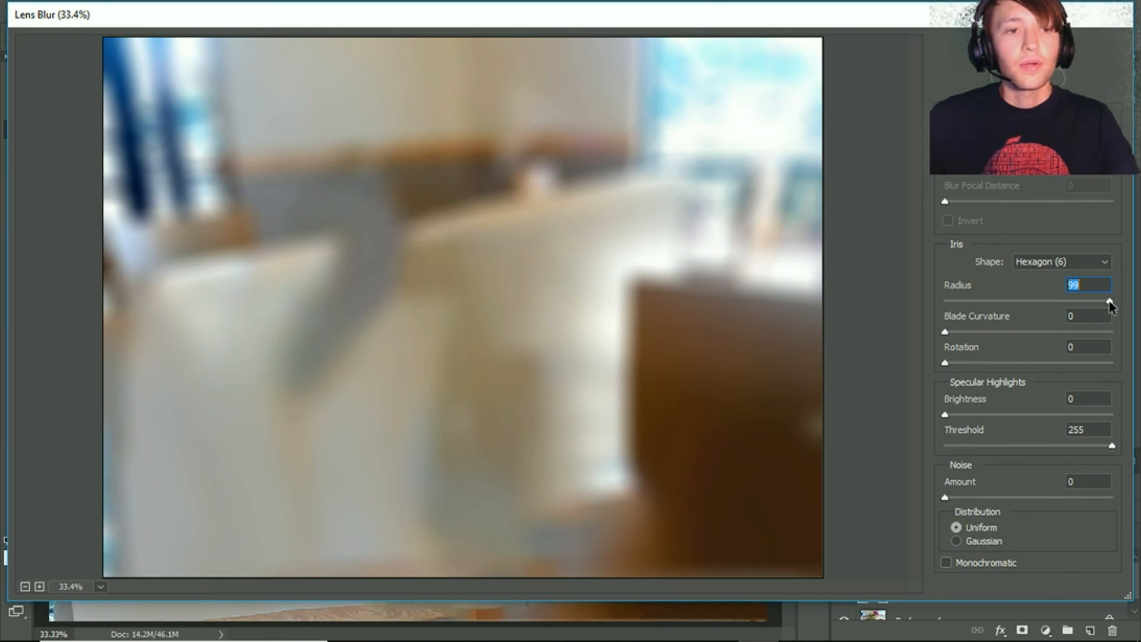
{"action": "left_click_drag", "start_coordinate": [1109, 301], "coordinate": [1117, 308]}
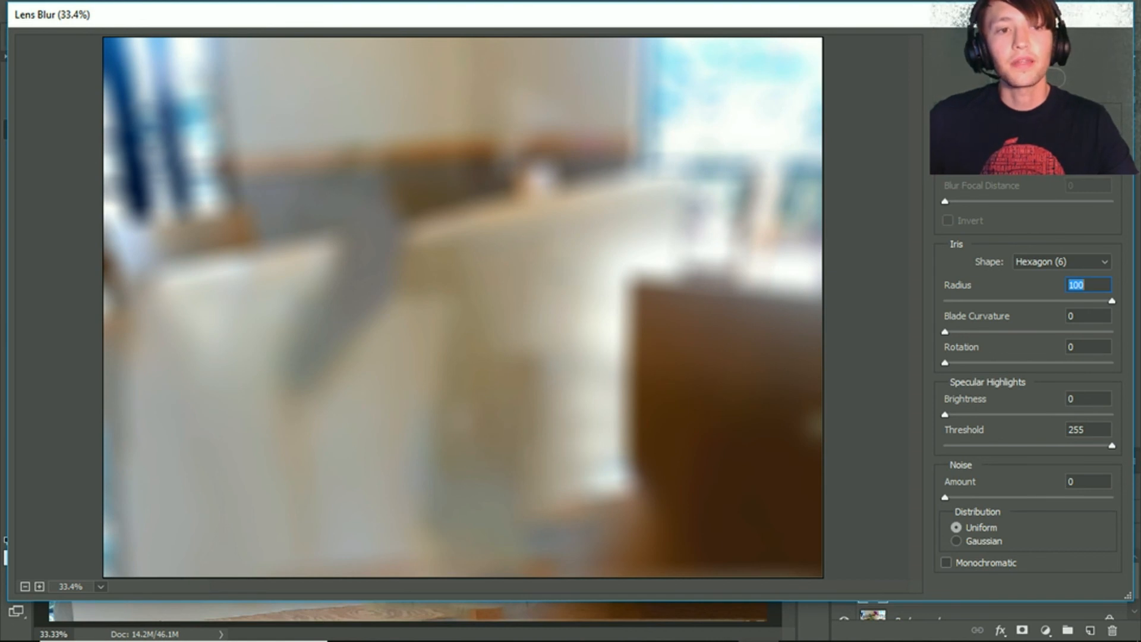
{"action": "key", "text": "Return"}
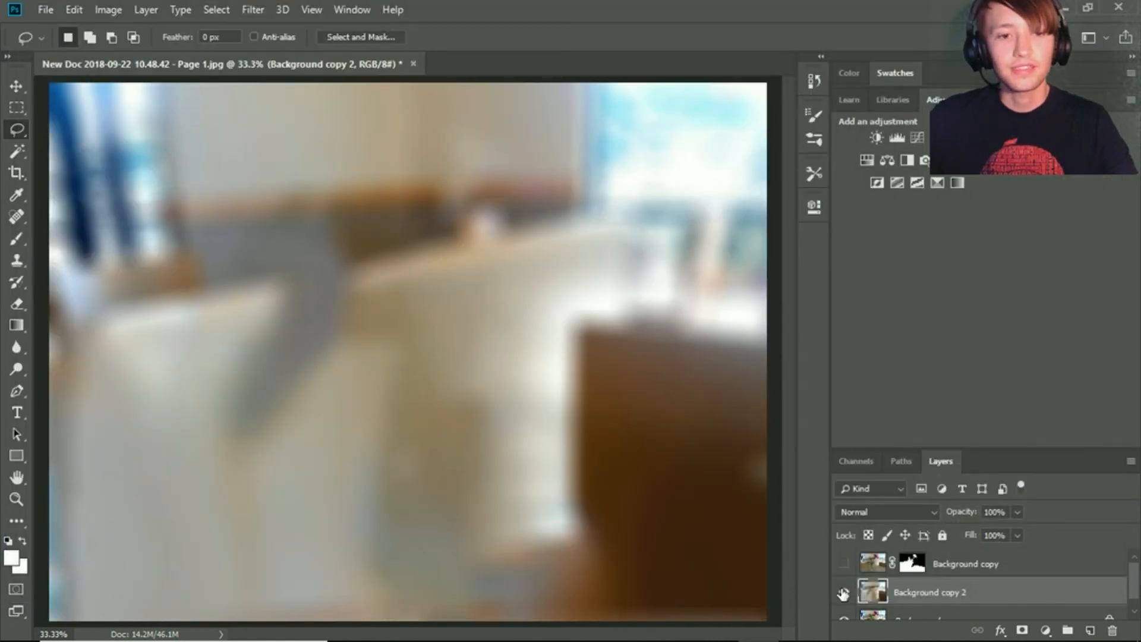
{"action": "left_click", "coordinate": [844, 565]}
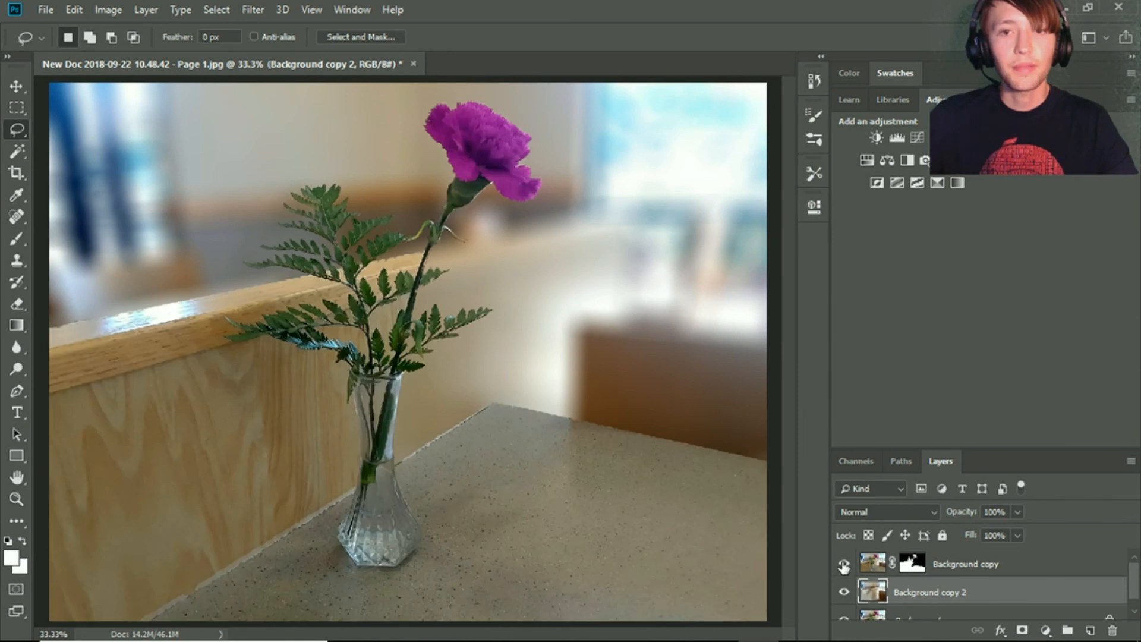